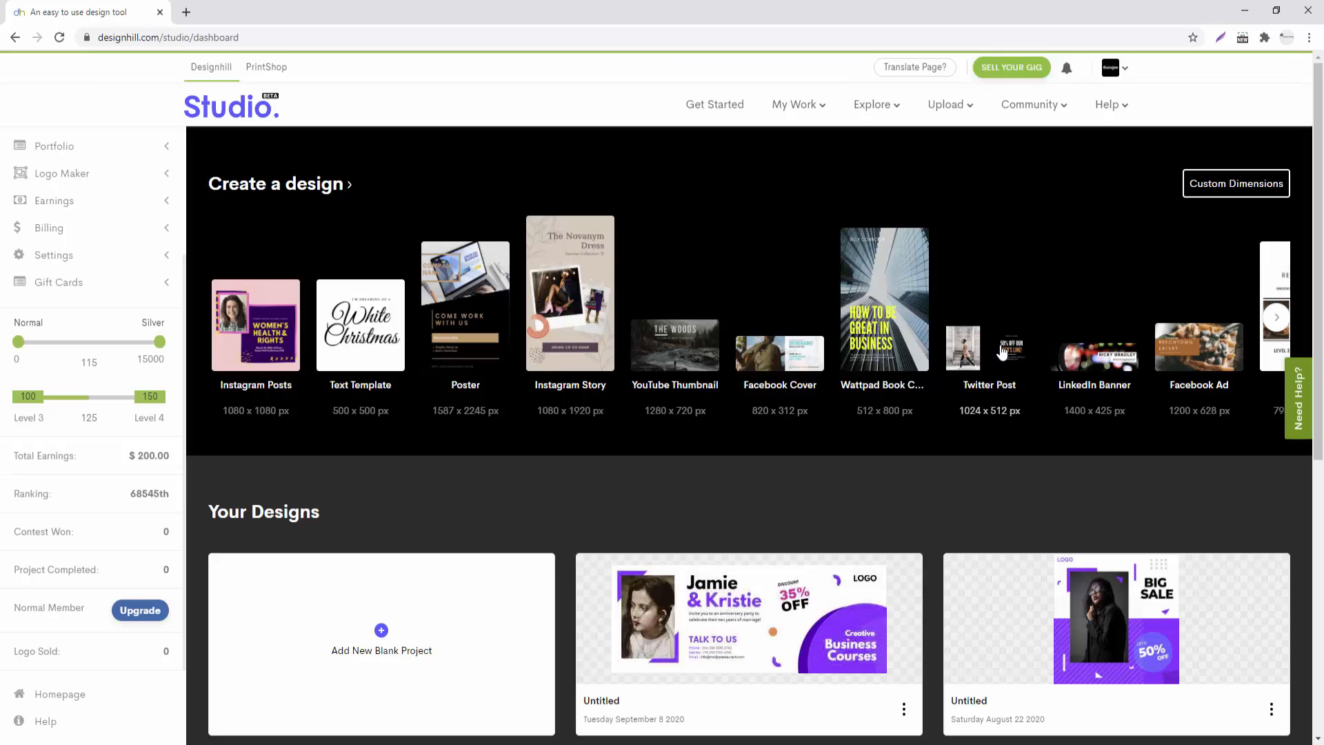
Step: Create a new 1024 x 512 px Twitter Post design and browse the available templates
left_click(1002, 351)
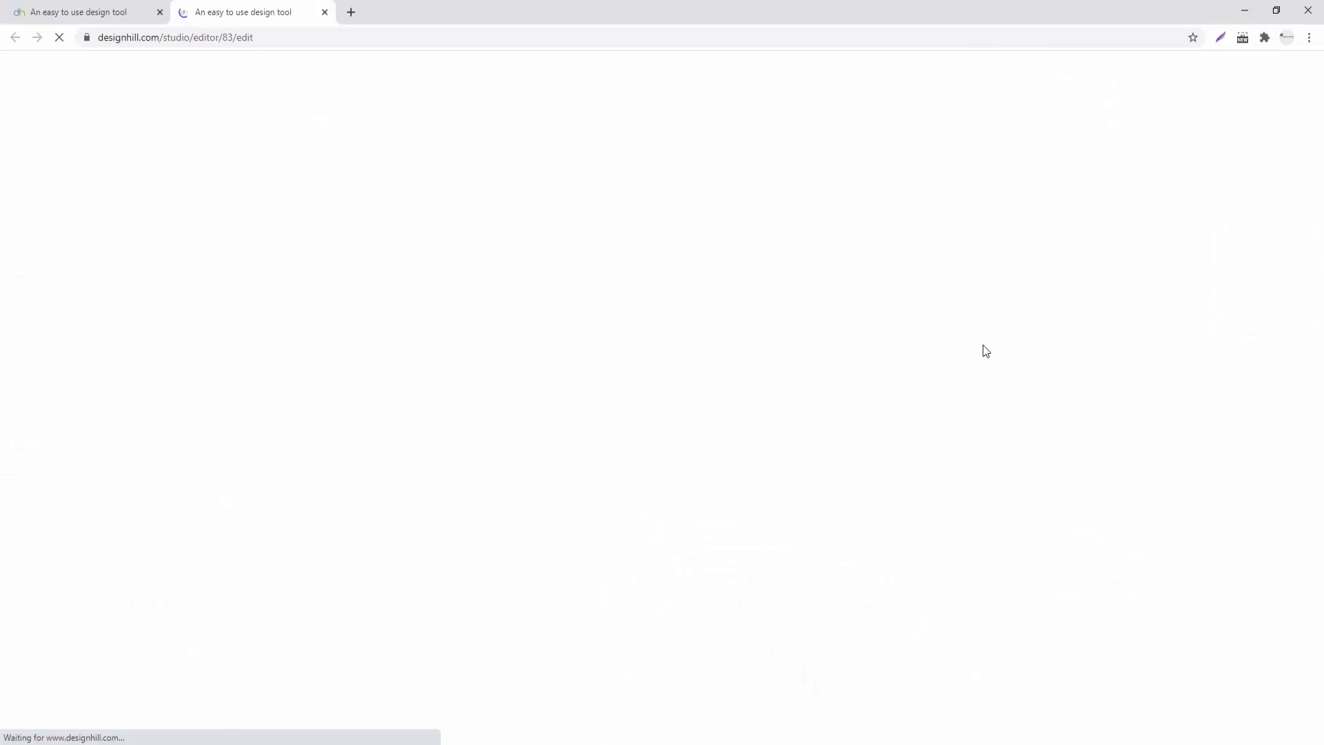
scroll(191, 442, "down", 2)
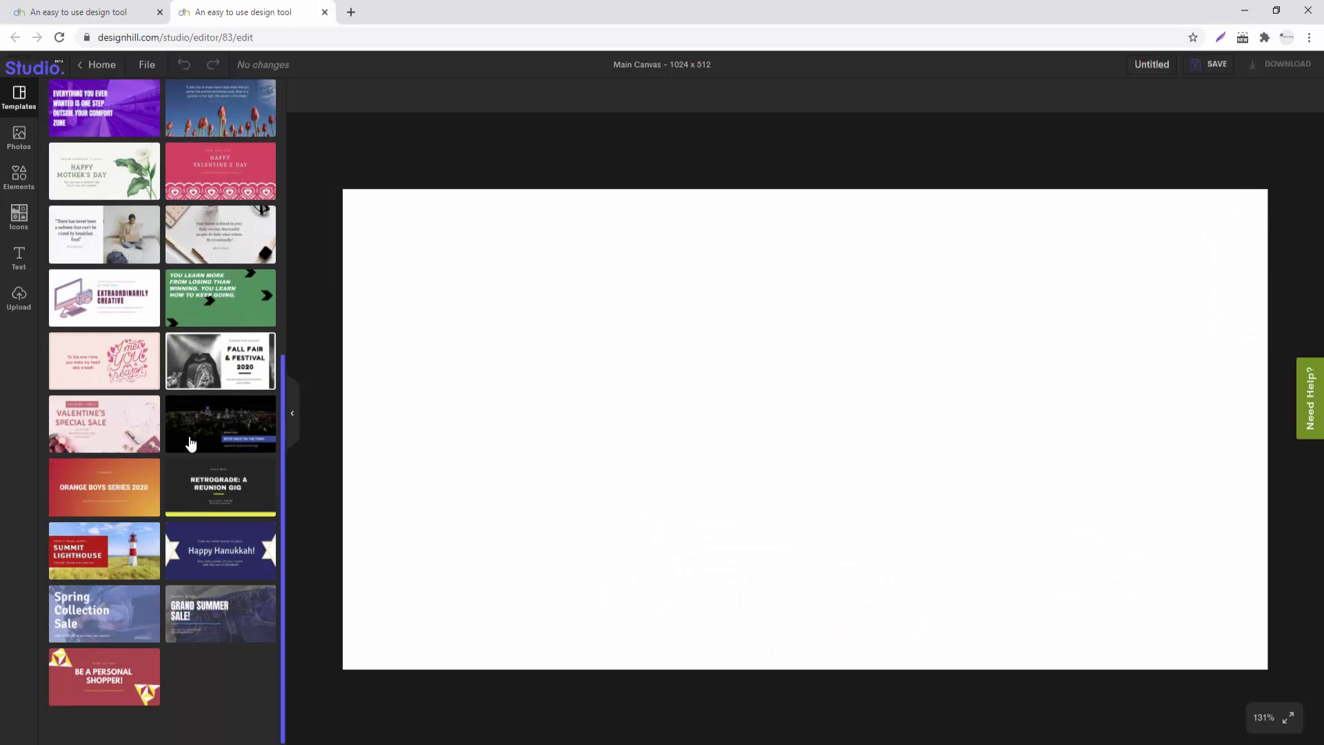
scroll(249, 464, "up", 6)
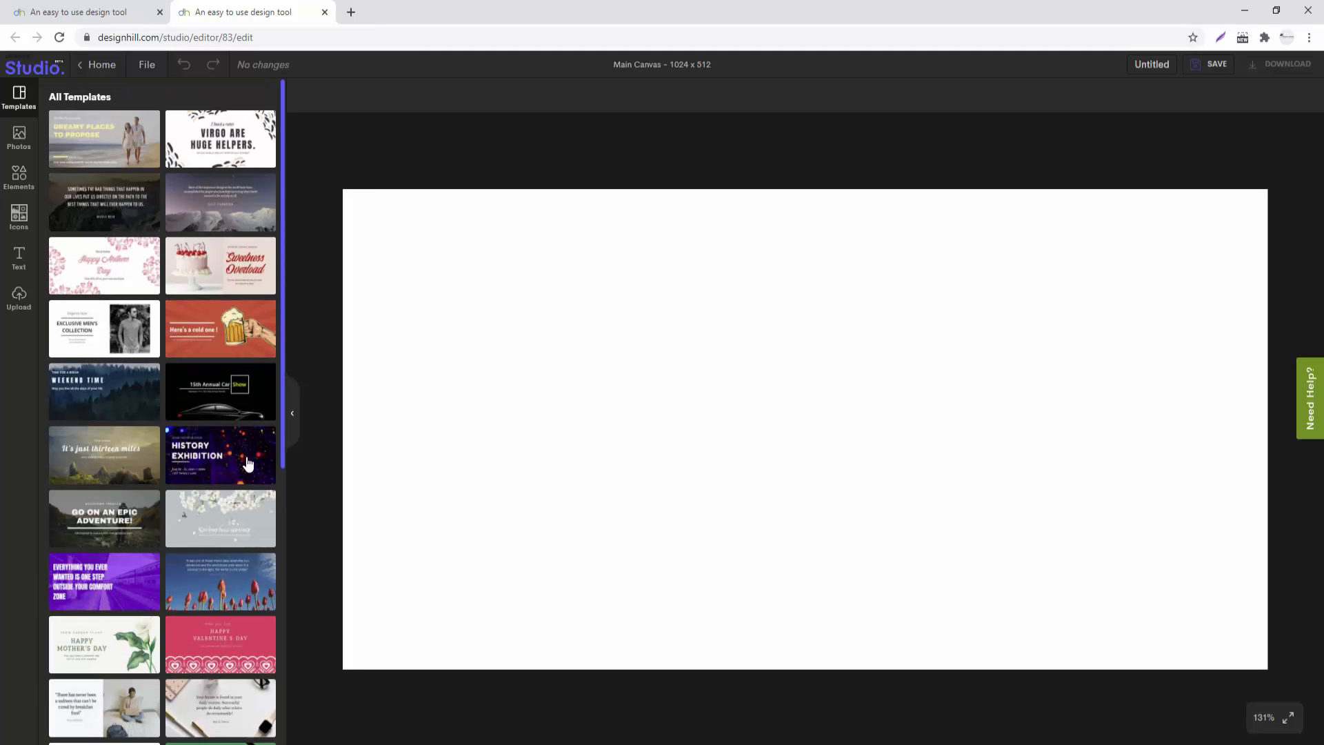
Step: Add the recently used laptop desk photo, align it to the canvas's top-right corner and enlarge it to full canvas height
left_click(18, 137)
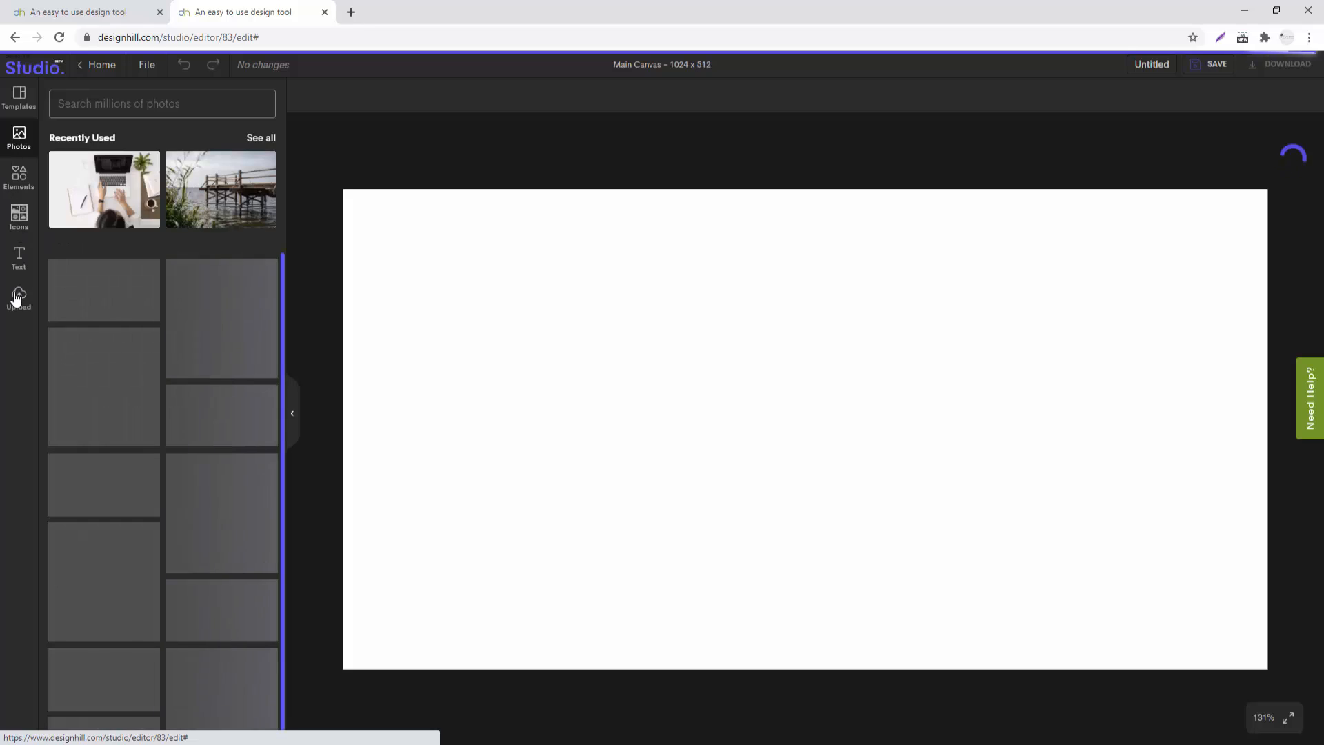
left_click(18, 298)
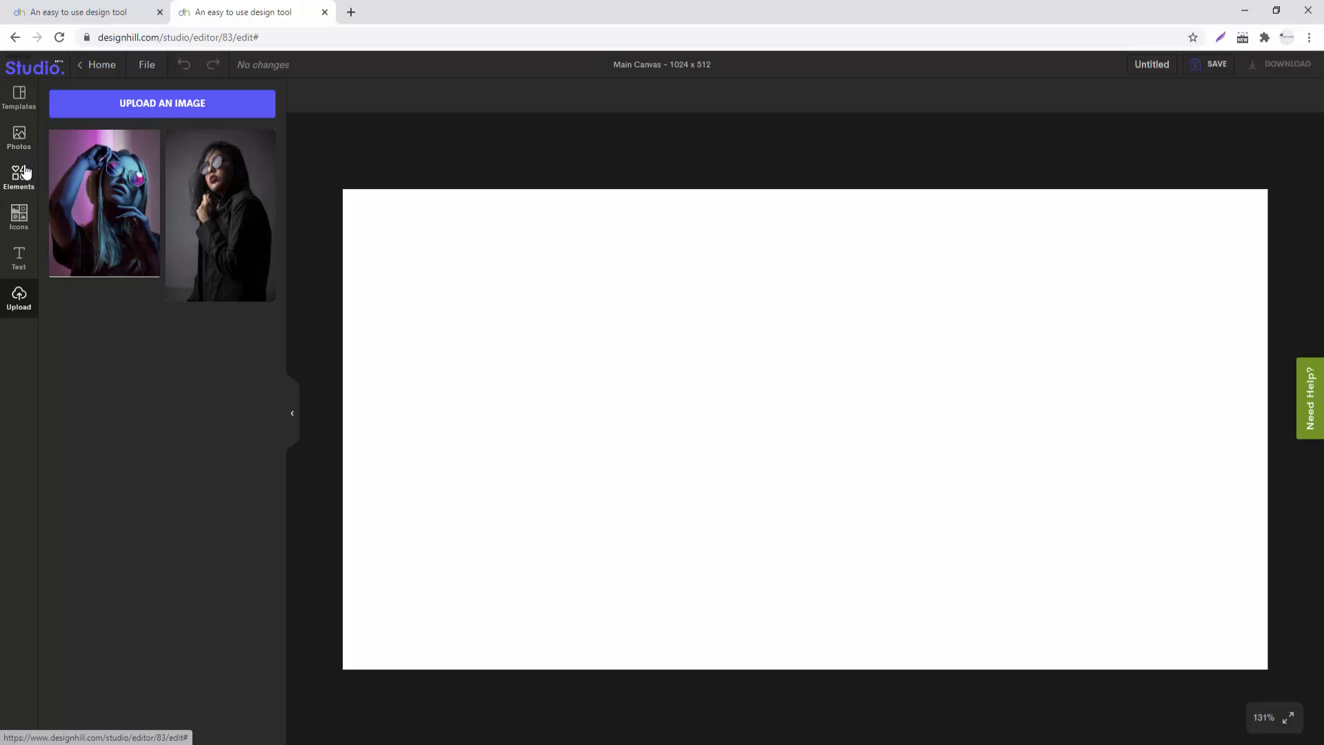
left_click(20, 138)
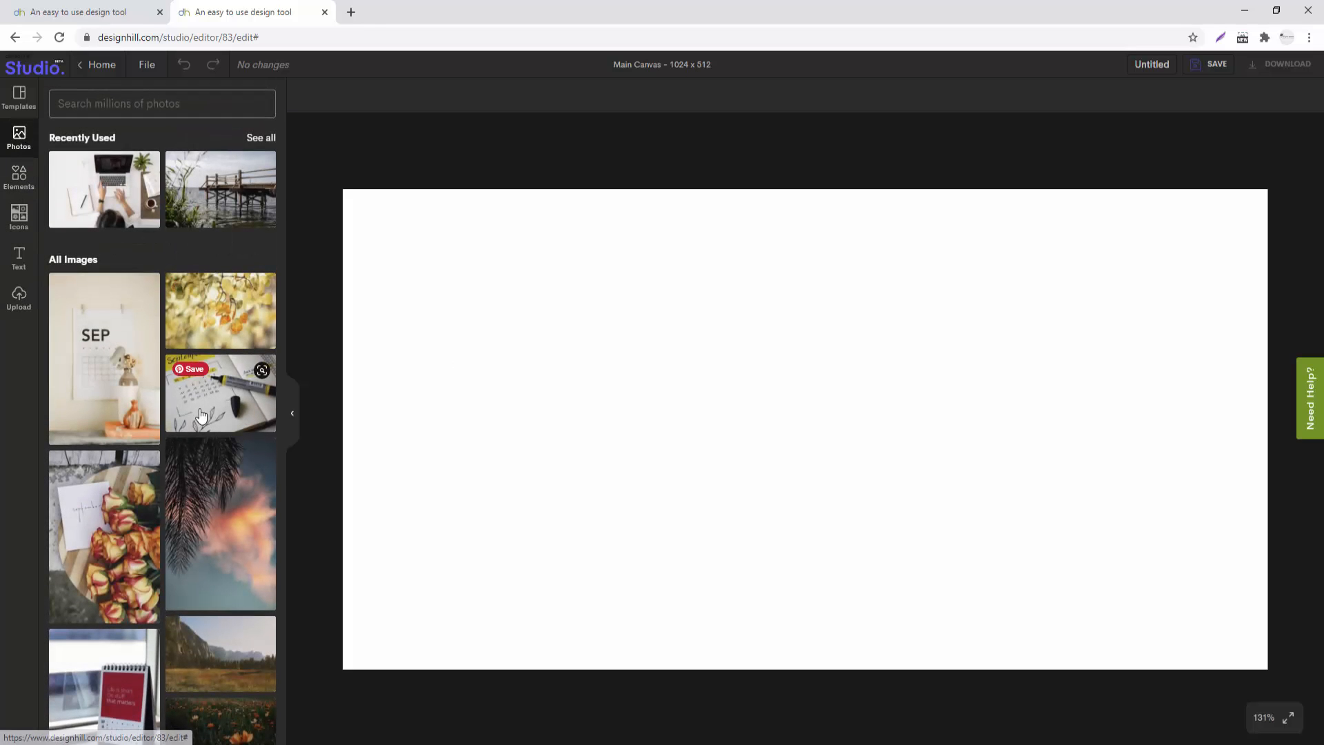
left_click(103, 207)
left_click_drag(957, 340, 1004, 329)
left_click_drag(957, 257, 980, 259)
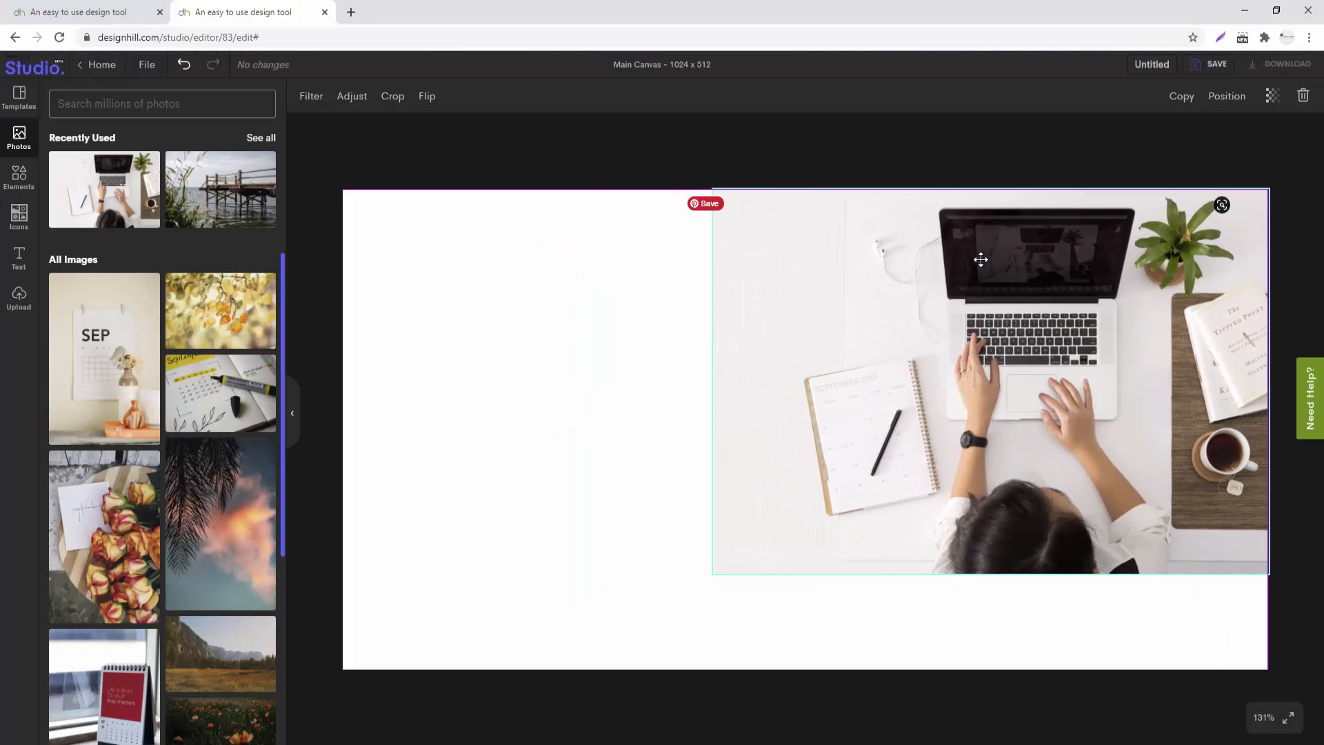
left_click_drag(709, 573, 577, 717)
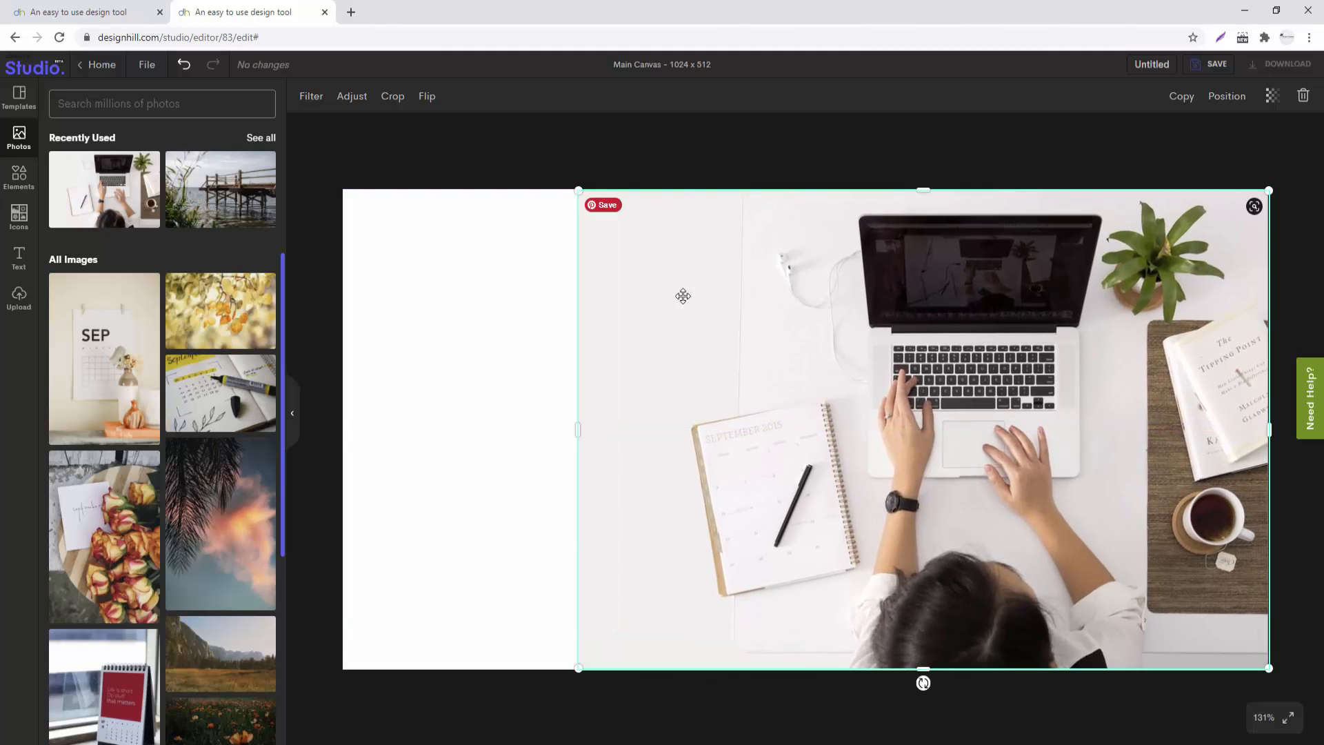
Step: Try the Invert, Sepia, Brownie, Kodachrome and Polaroid filters on the laptop photo and set the filter back to None
left_click(311, 100)
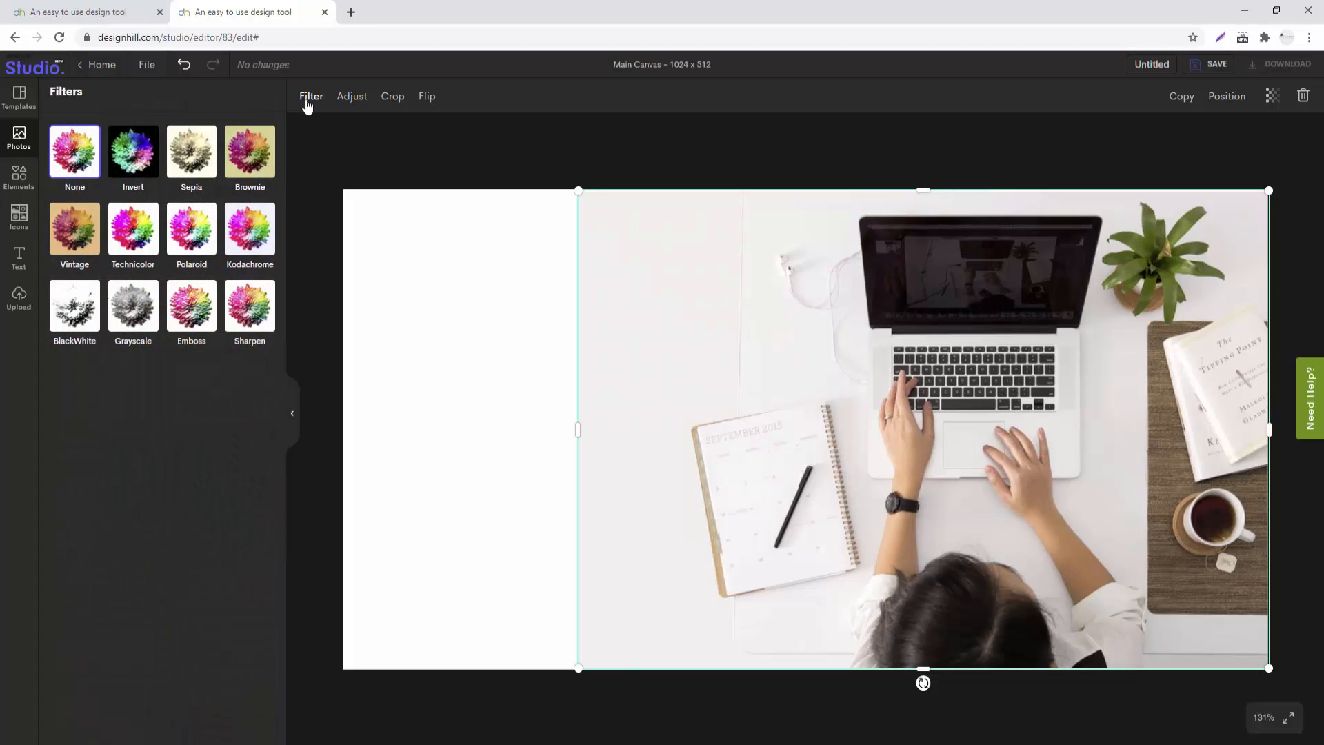
left_click(143, 162)
left_click(182, 165)
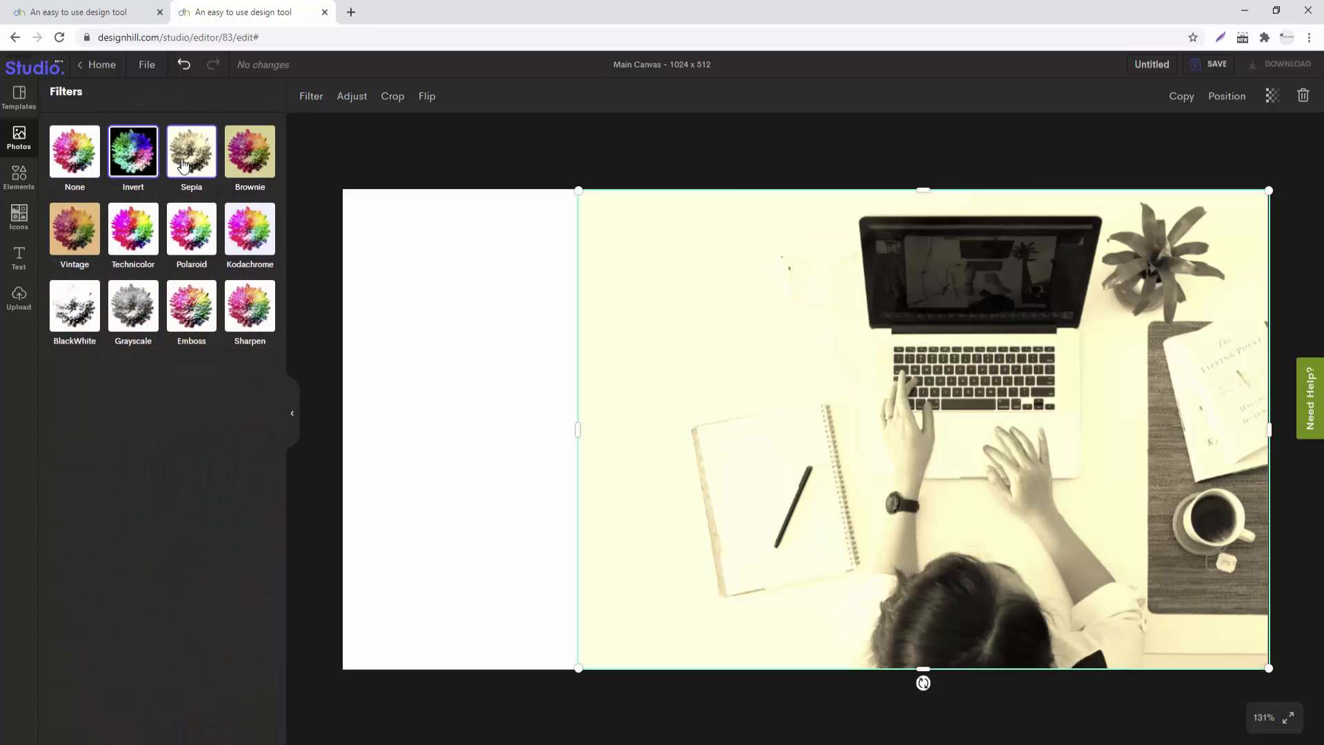
left_click(236, 169)
left_click(248, 241)
left_click(185, 246)
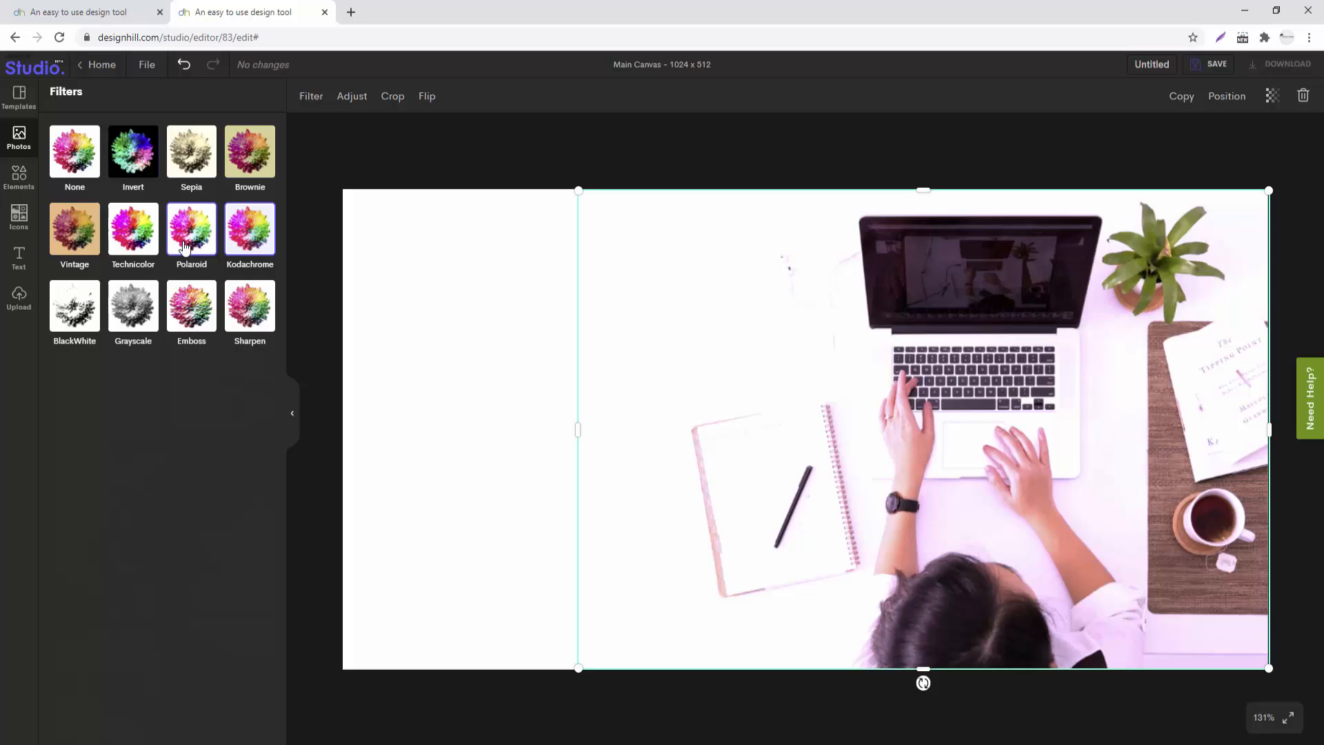
left_click(250, 238)
left_click(87, 164)
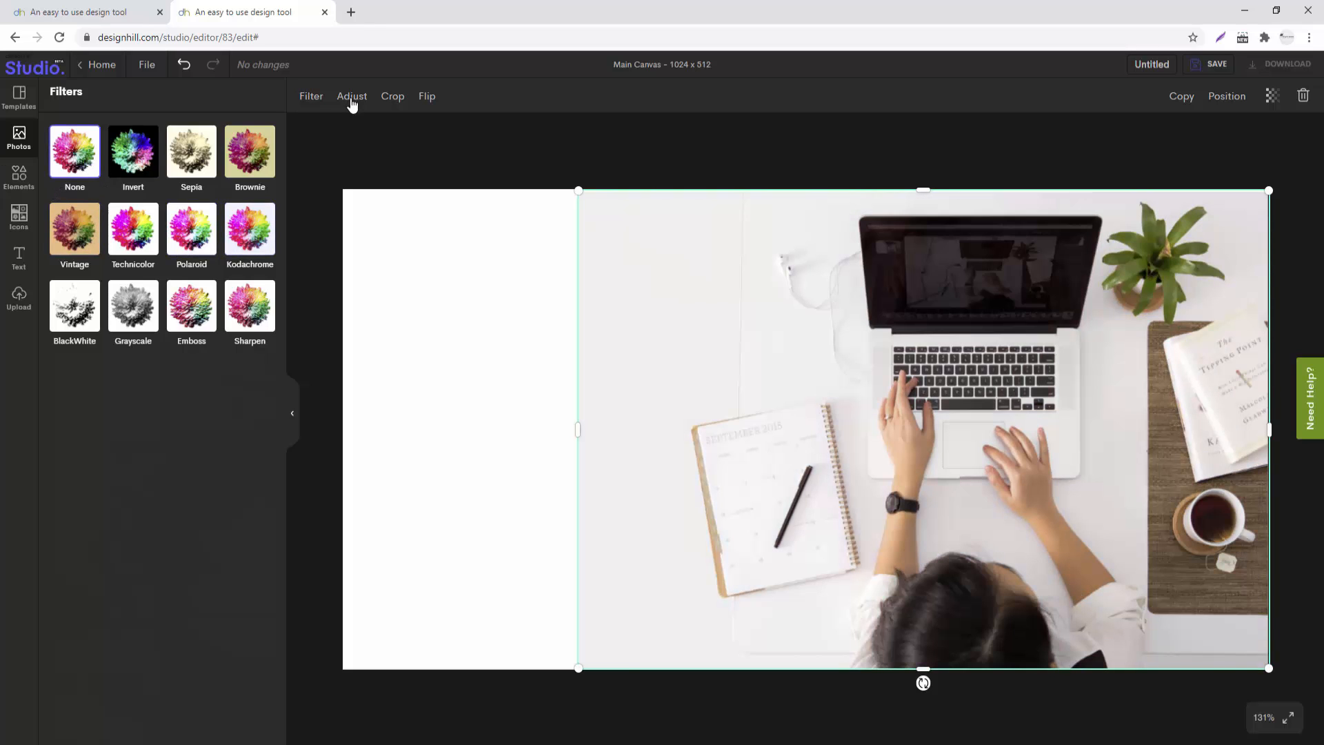
Step: Try photo adjustments such as brightness -2, contrast 36, hue -10, lower saturation and blur 11, and reset them all
left_click(354, 98)
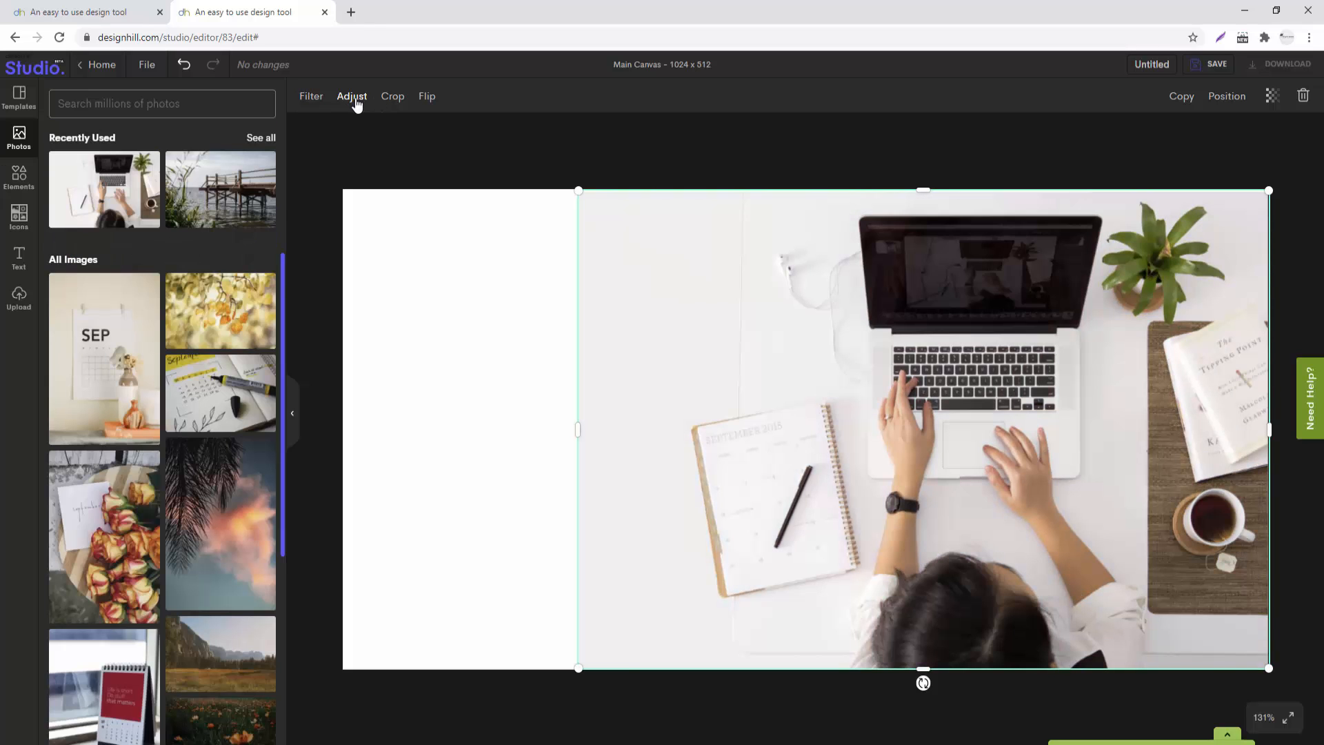
left_click(358, 102)
left_click_drag(166, 140, 189, 173)
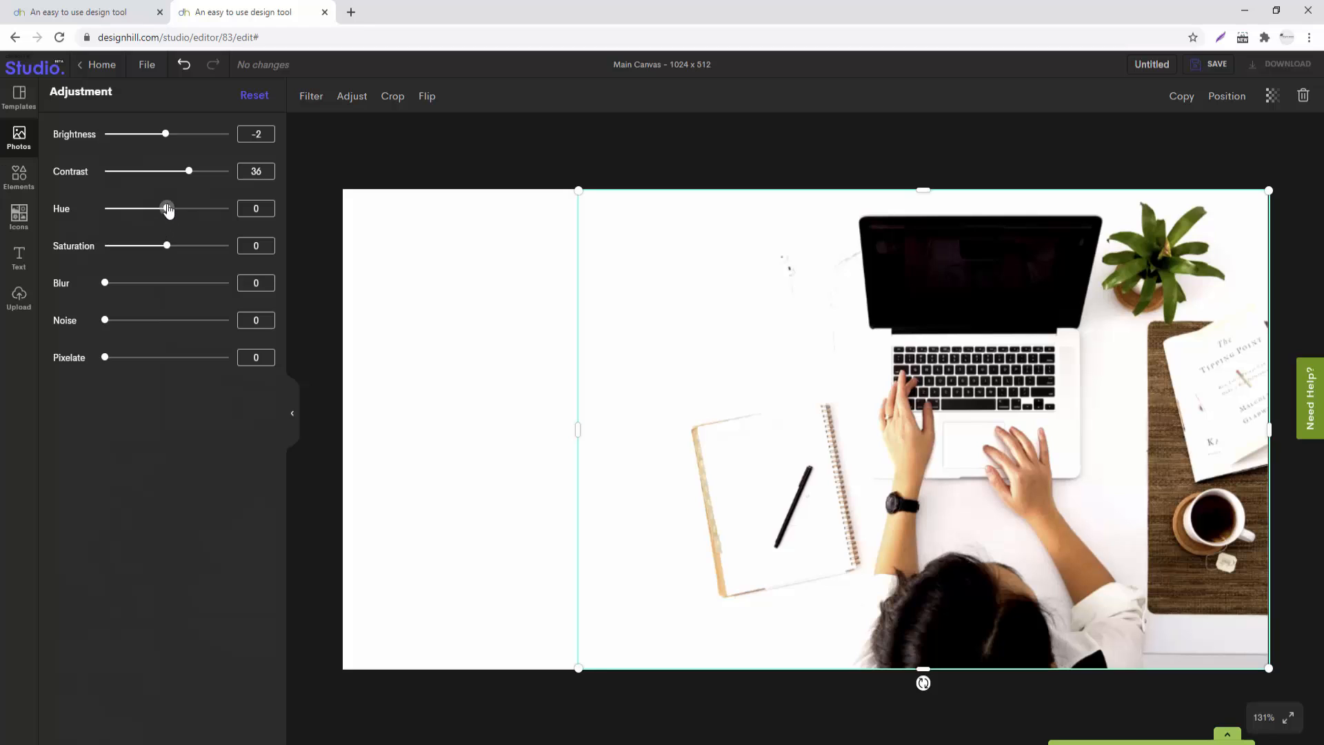
left_click_drag(157, 216, 161, 290)
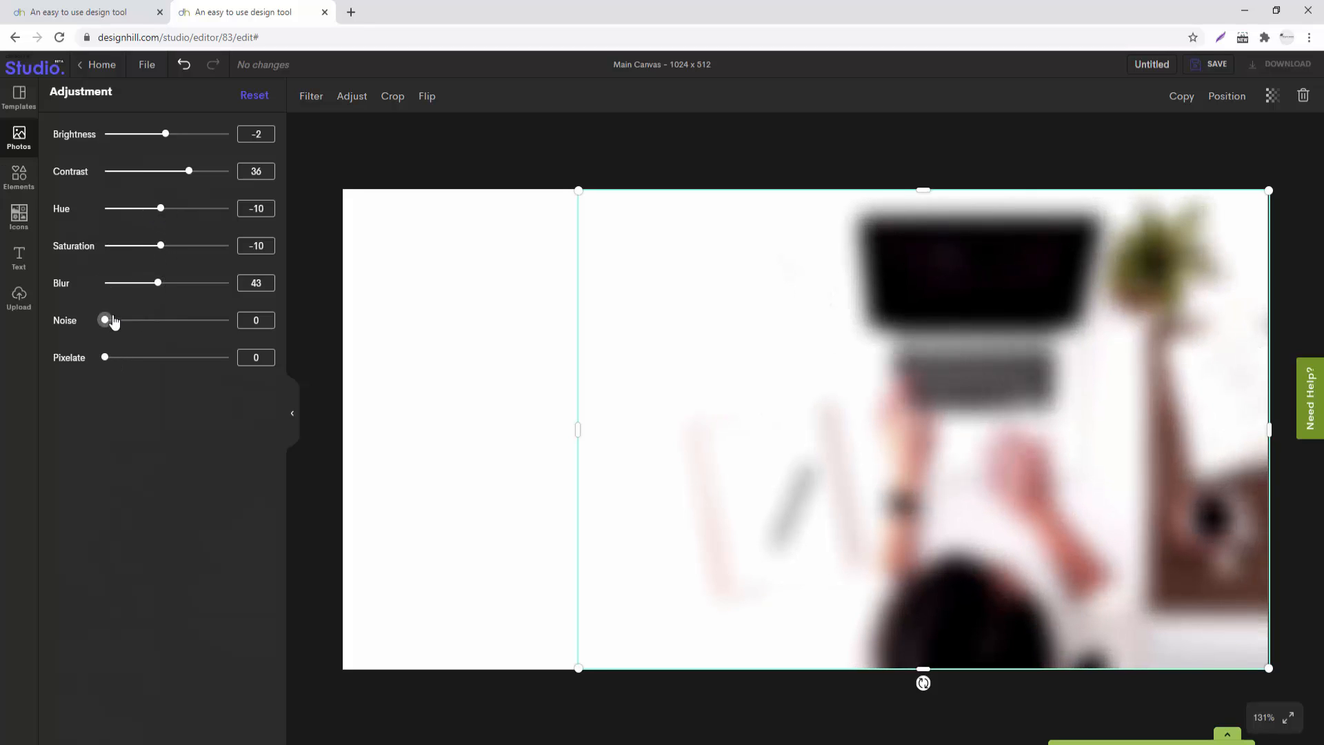
left_click_drag(131, 278, 111, 283)
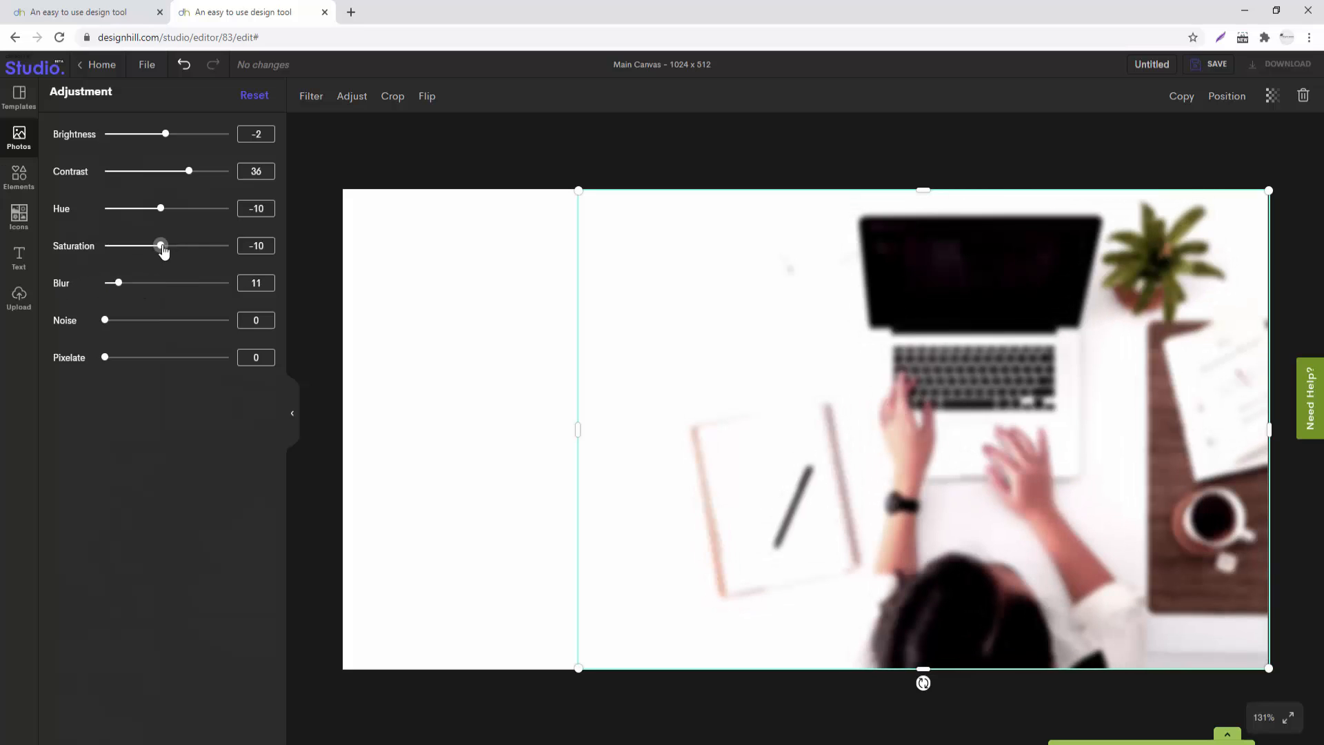
left_click_drag(163, 248, 107, 247)
left_click(256, 96)
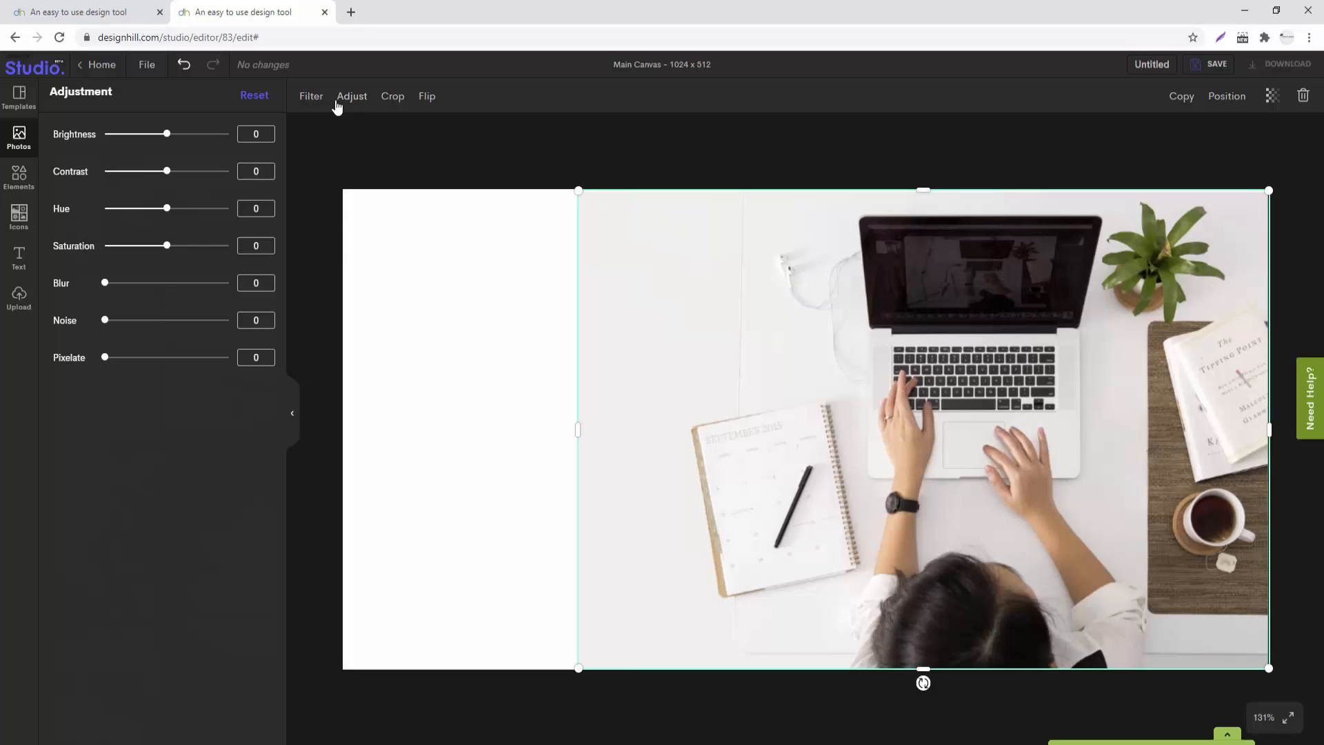
left_click(391, 98)
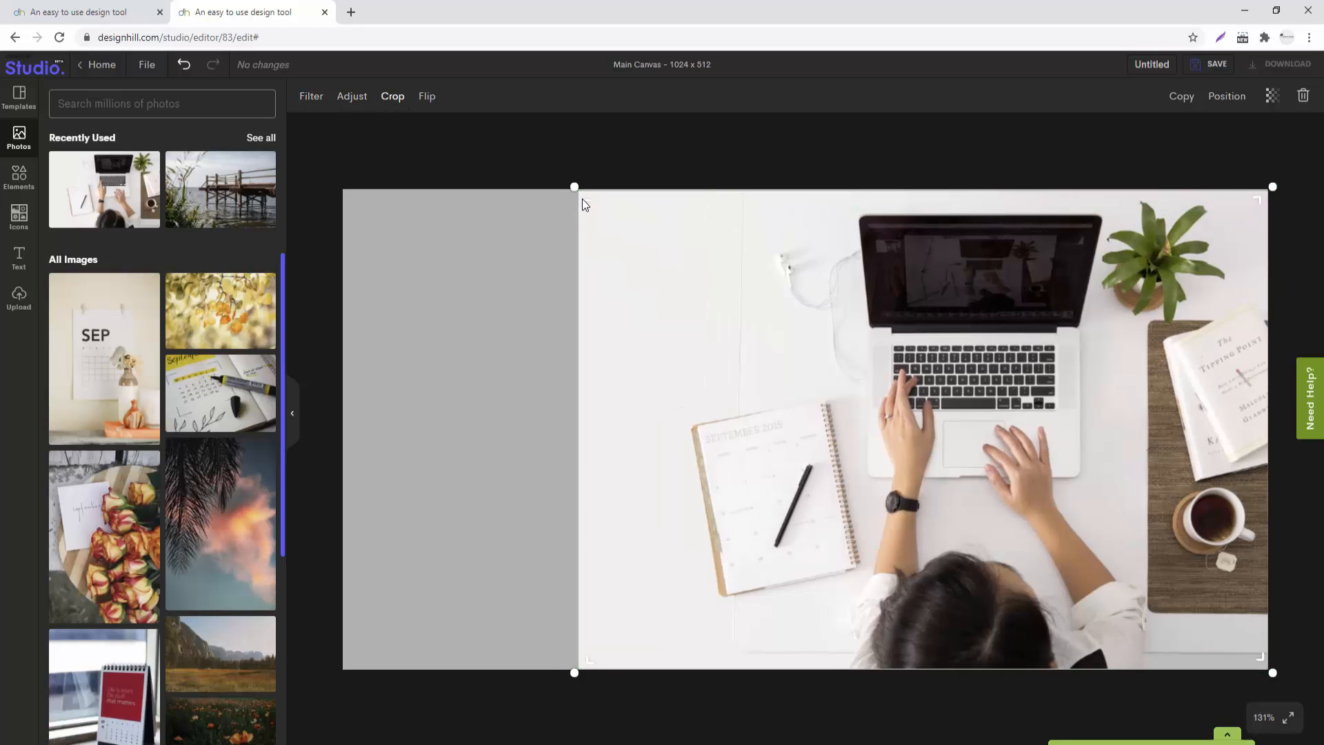
left_click(437, 103)
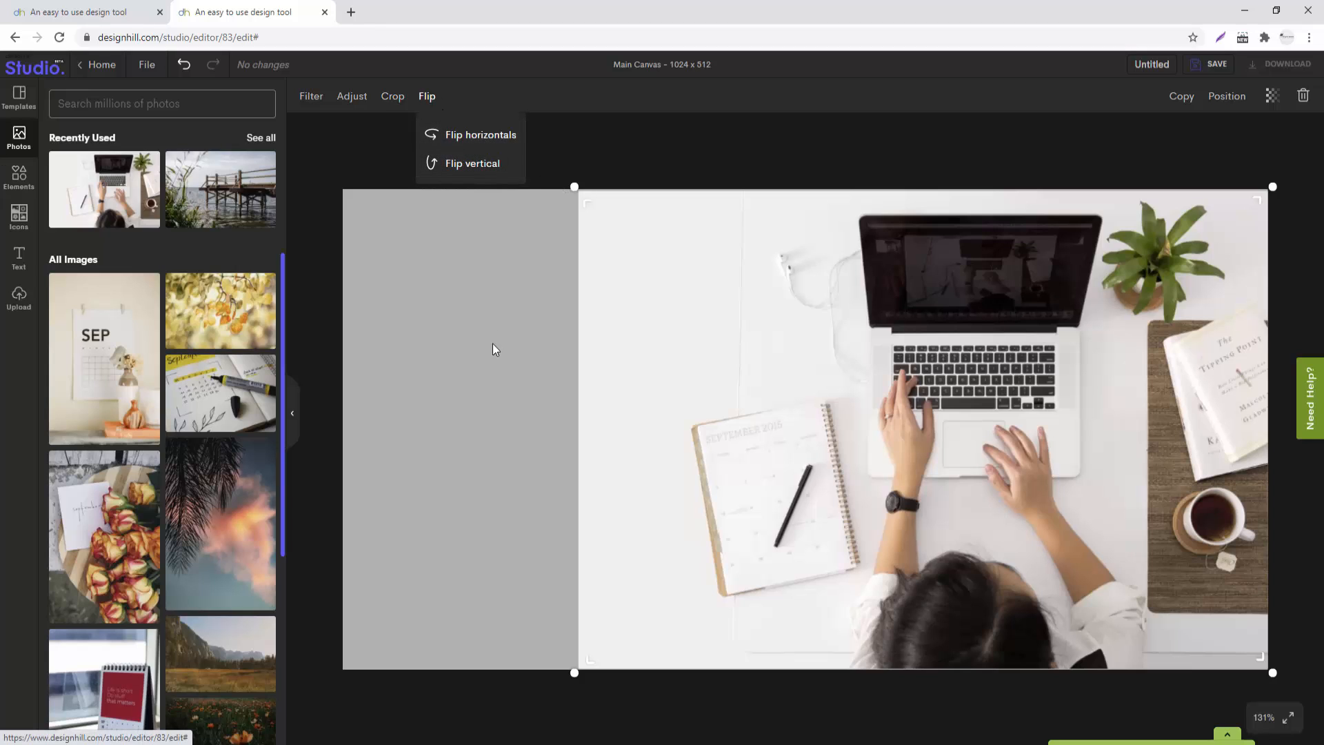
left_click(486, 374)
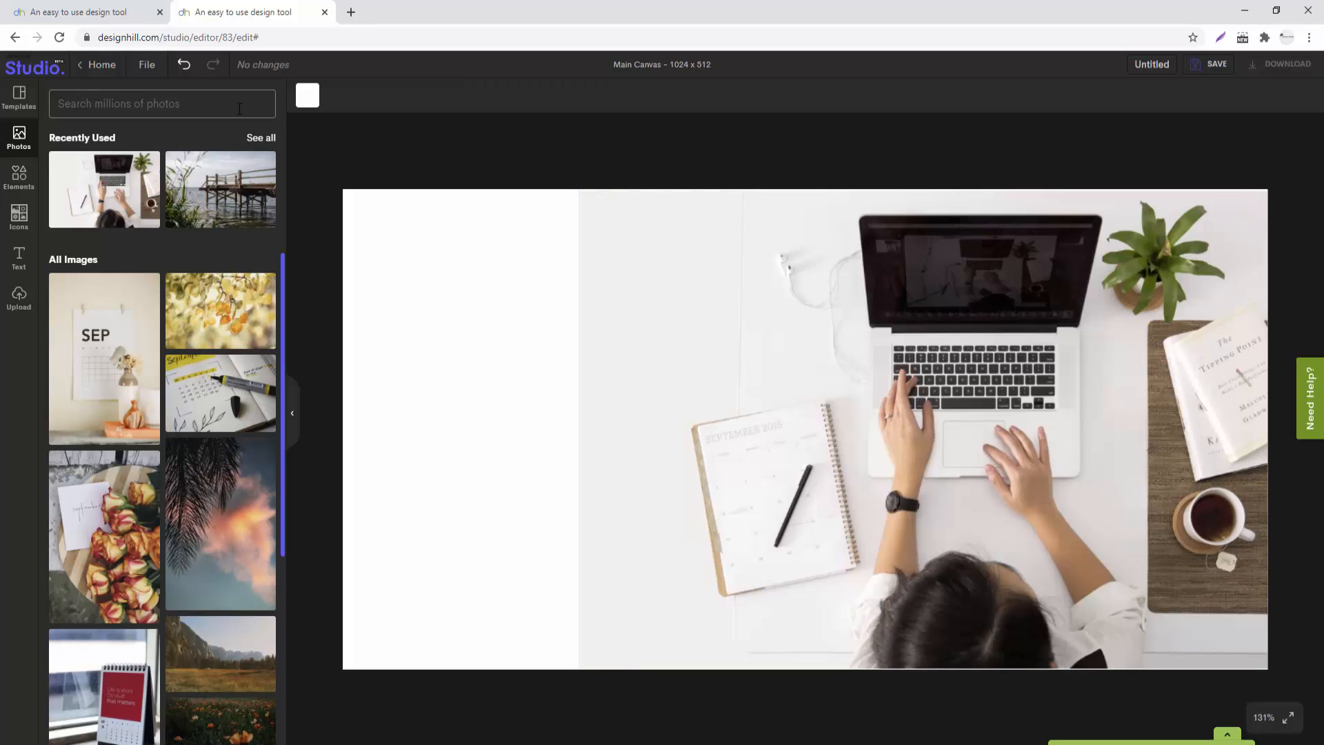
Step: Add a solid right triangle, rotate it 180 degrees and fit it small into the canvas's top-right corner
left_click(21, 188)
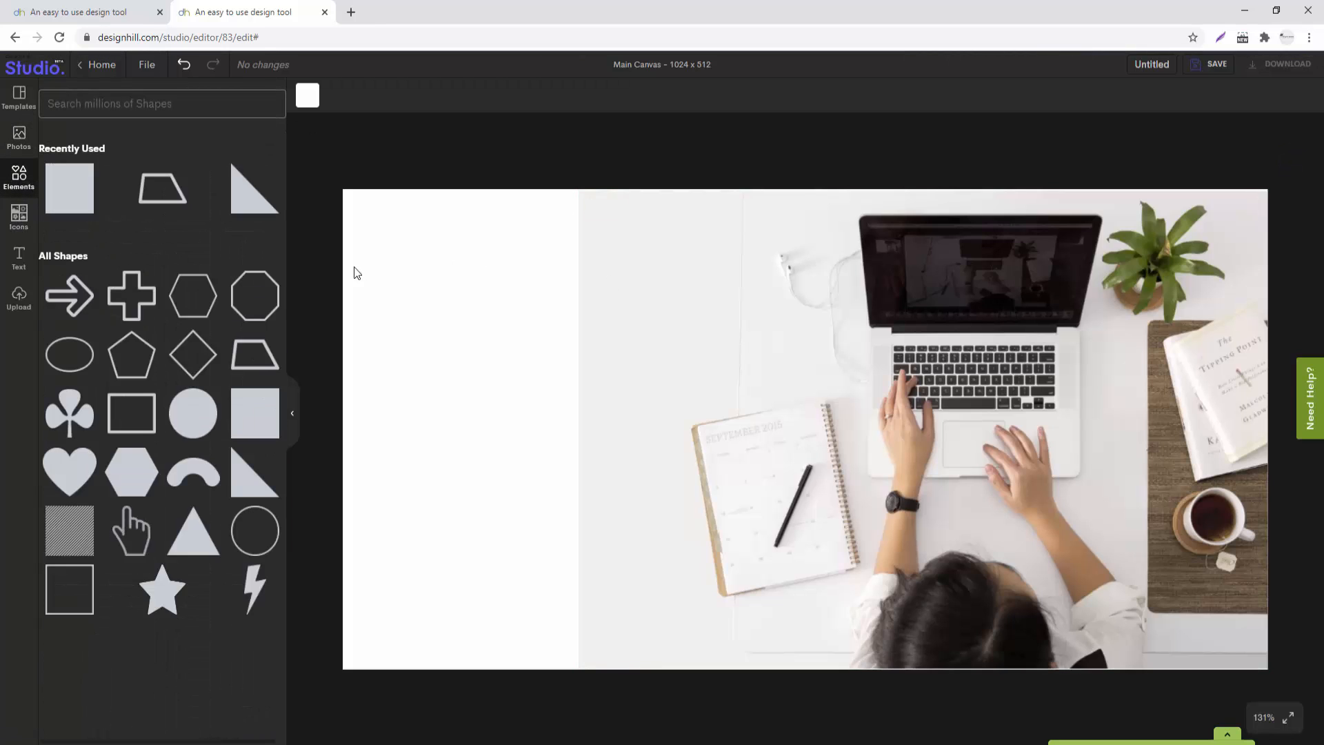
left_click(244, 209)
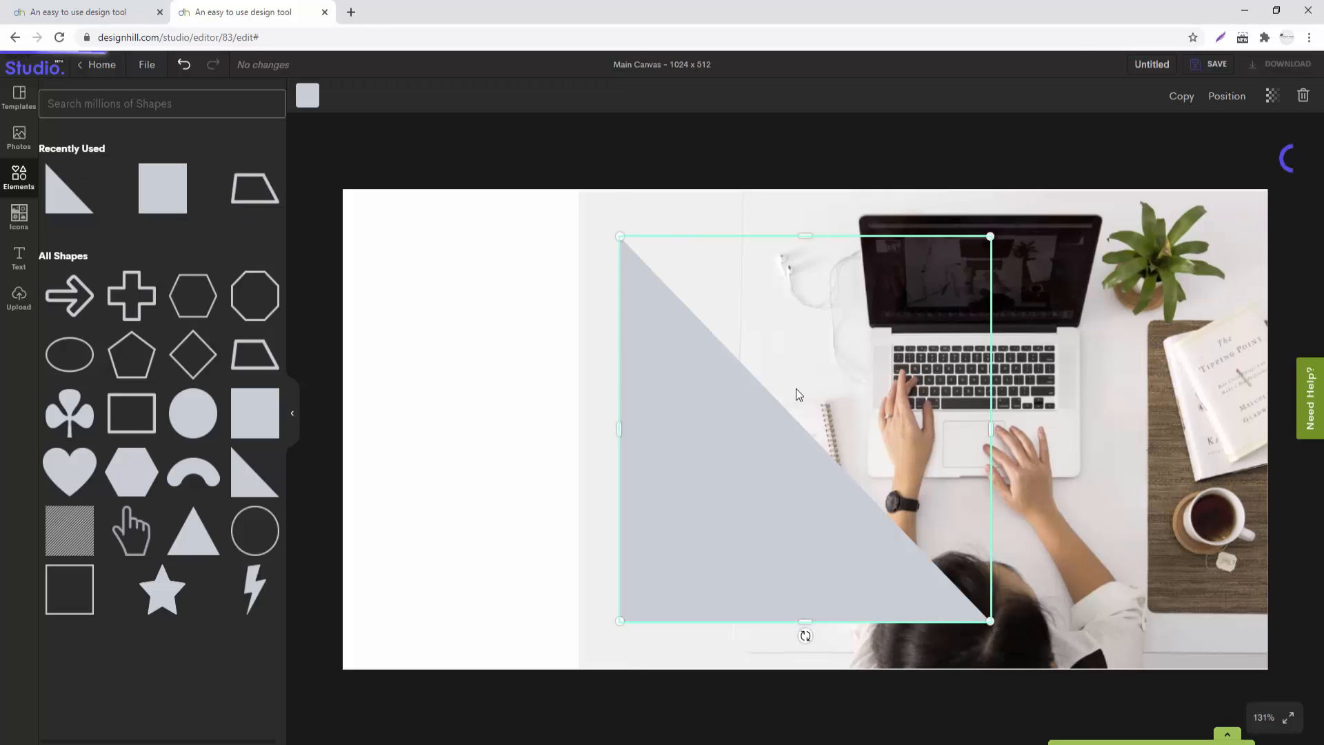
left_click_drag(991, 237, 871, 361)
left_click_drag(746, 637, 744, 318)
left_click_drag(798, 458, 1184, 287)
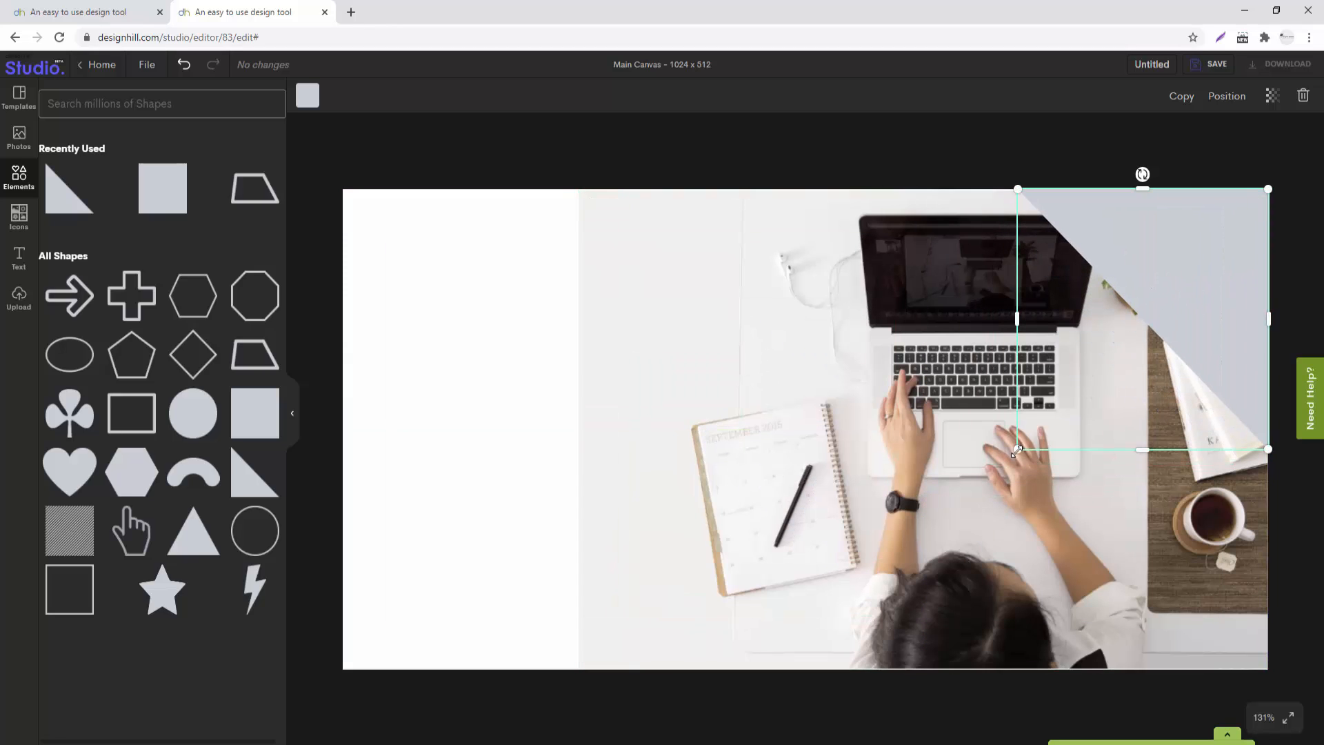
left_click_drag(1017, 449, 1139, 382)
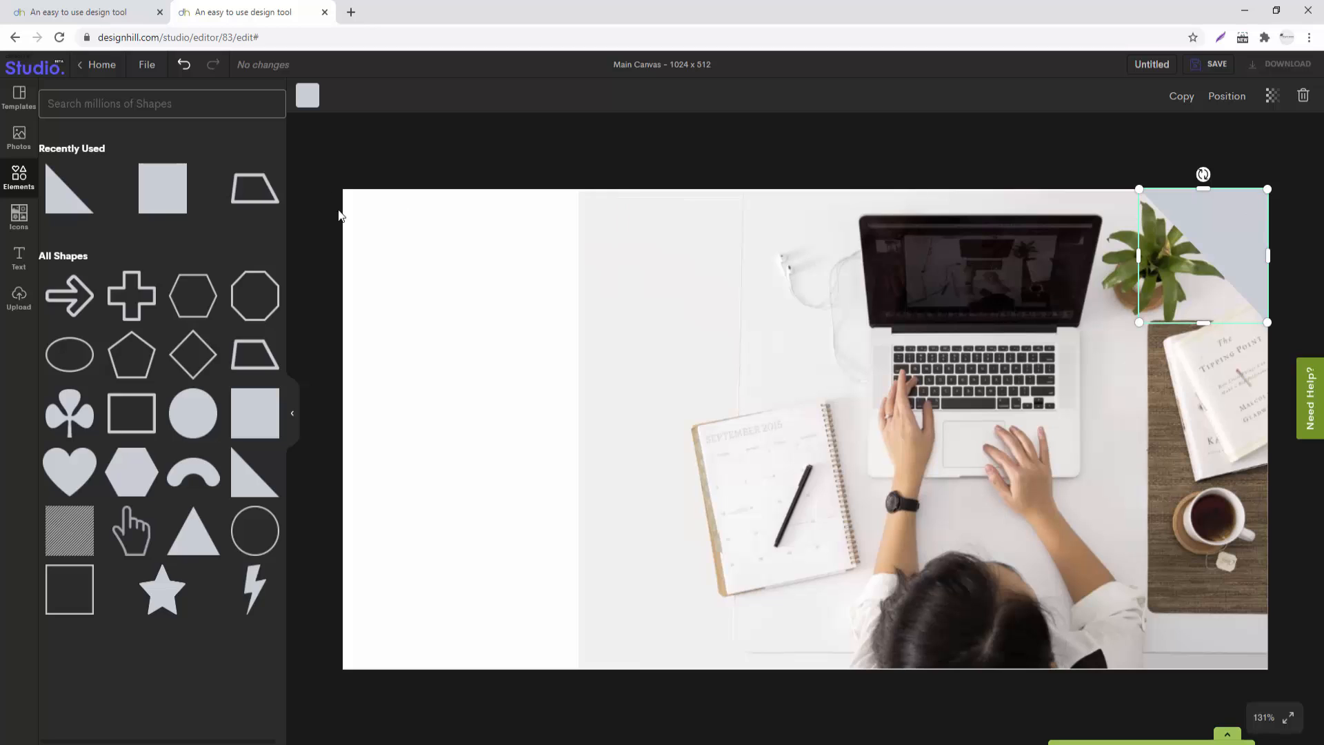
Step: Recolour the corner triangle to bright pink #FC1E6F
left_click(307, 95)
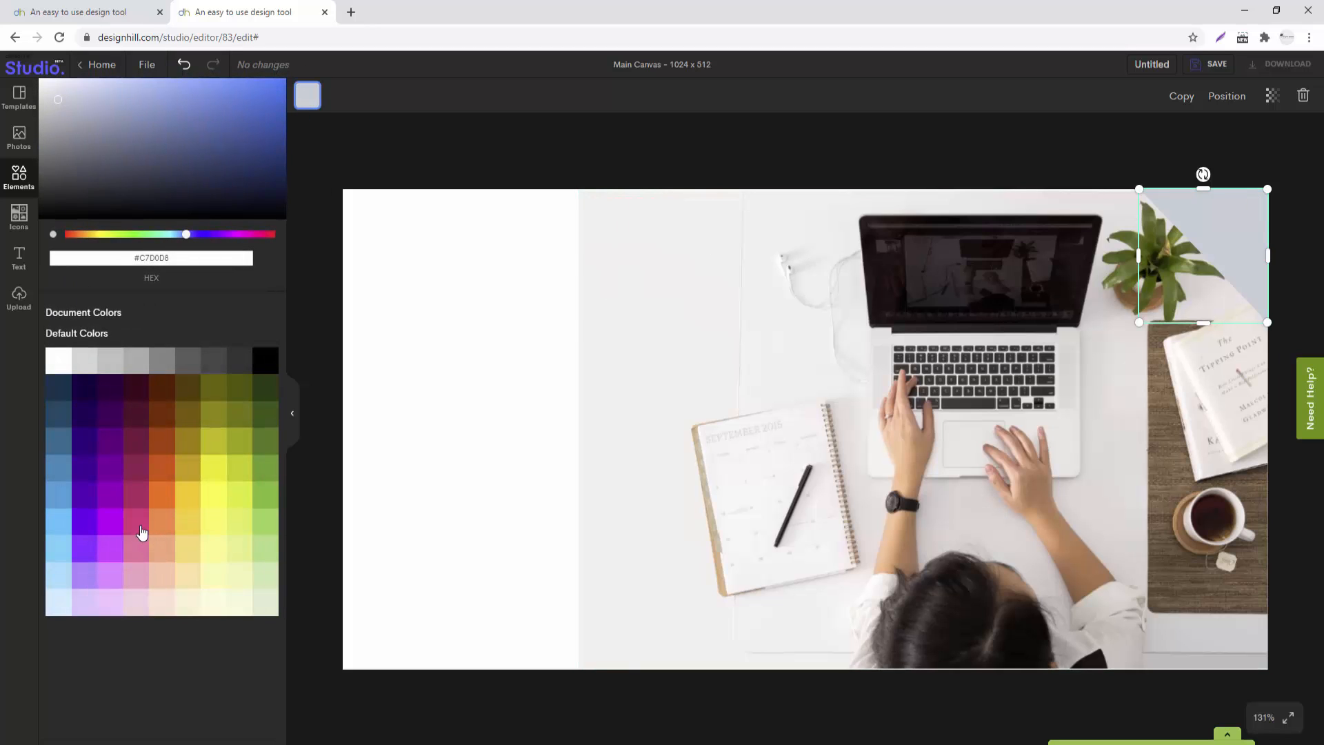
left_click(140, 522)
left_click_drag(242, 92, 256, 80)
left_click(529, 145)
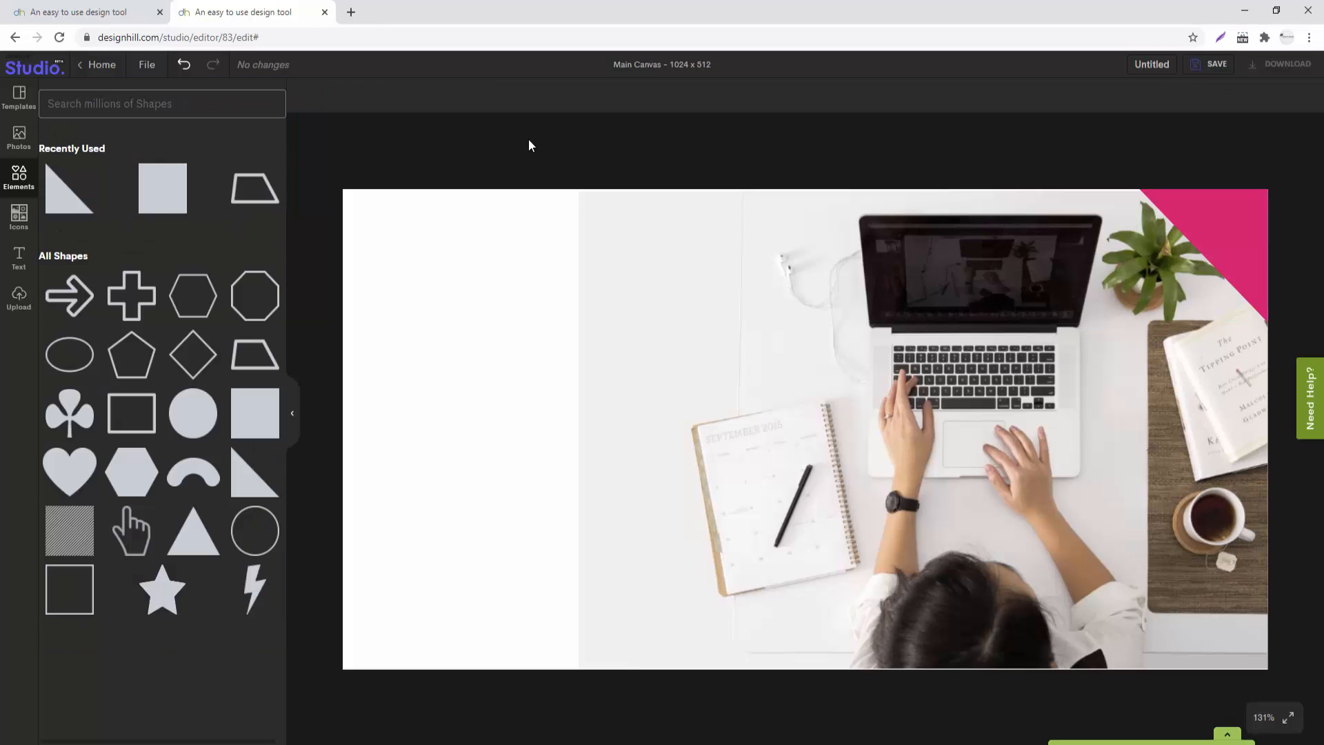
Step: Add a solid square and resize it to cover the canvas's left side at full height, ending just before the notebook
left_click(149, 191)
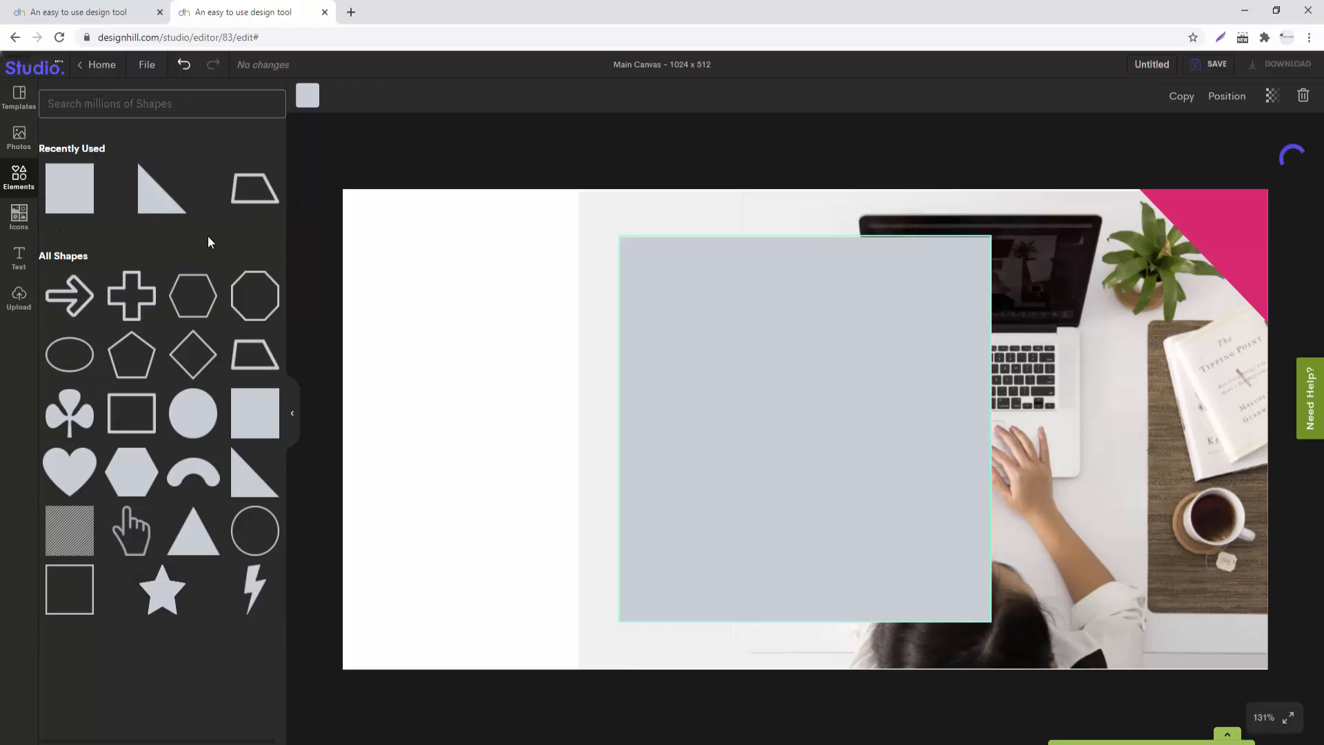
left_click_drag(710, 357, 448, 307)
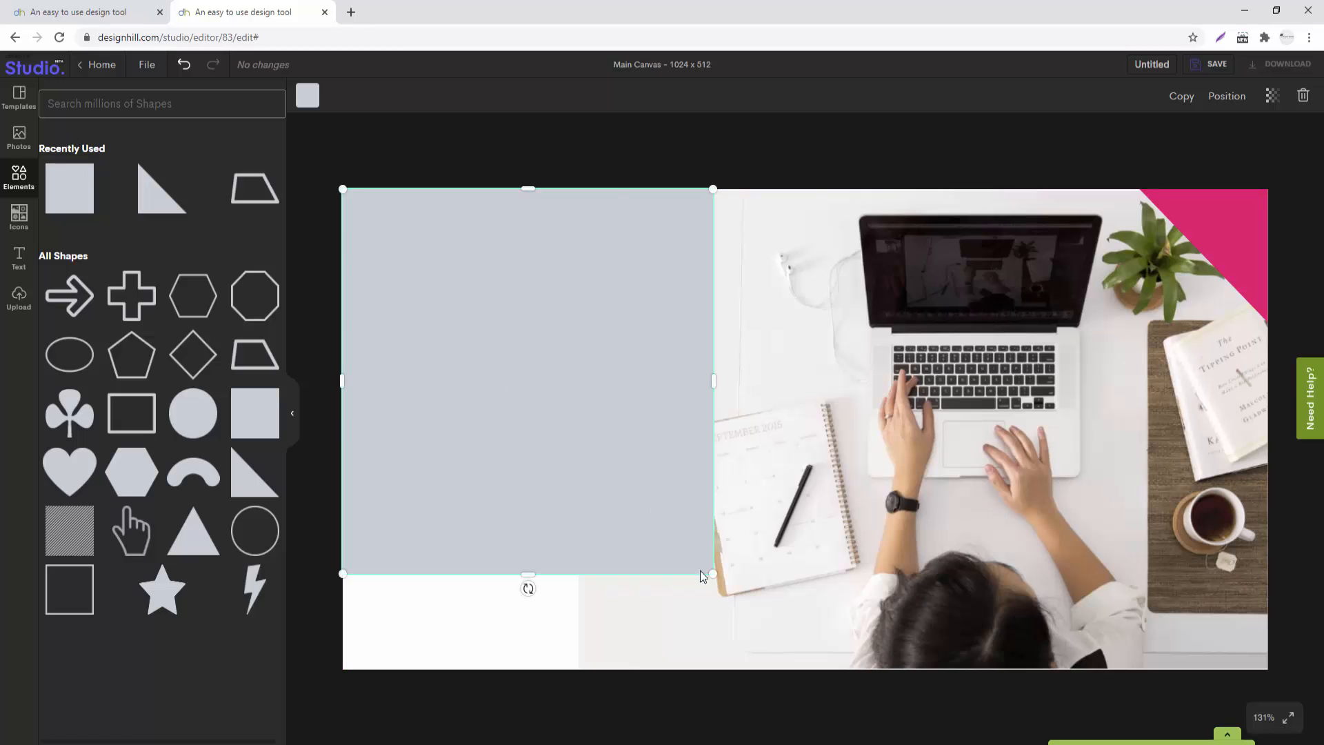
left_click_drag(713, 573, 805, 708)
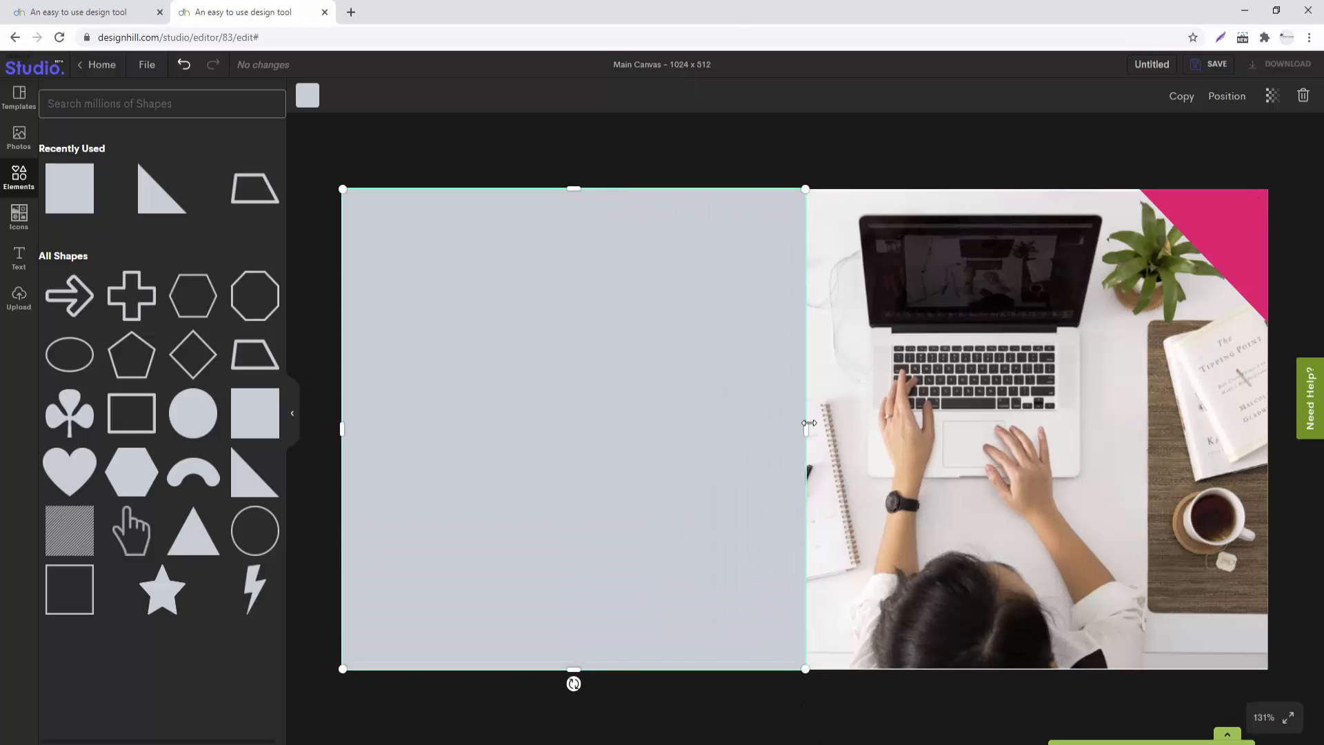
left_click_drag(805, 429, 679, 411)
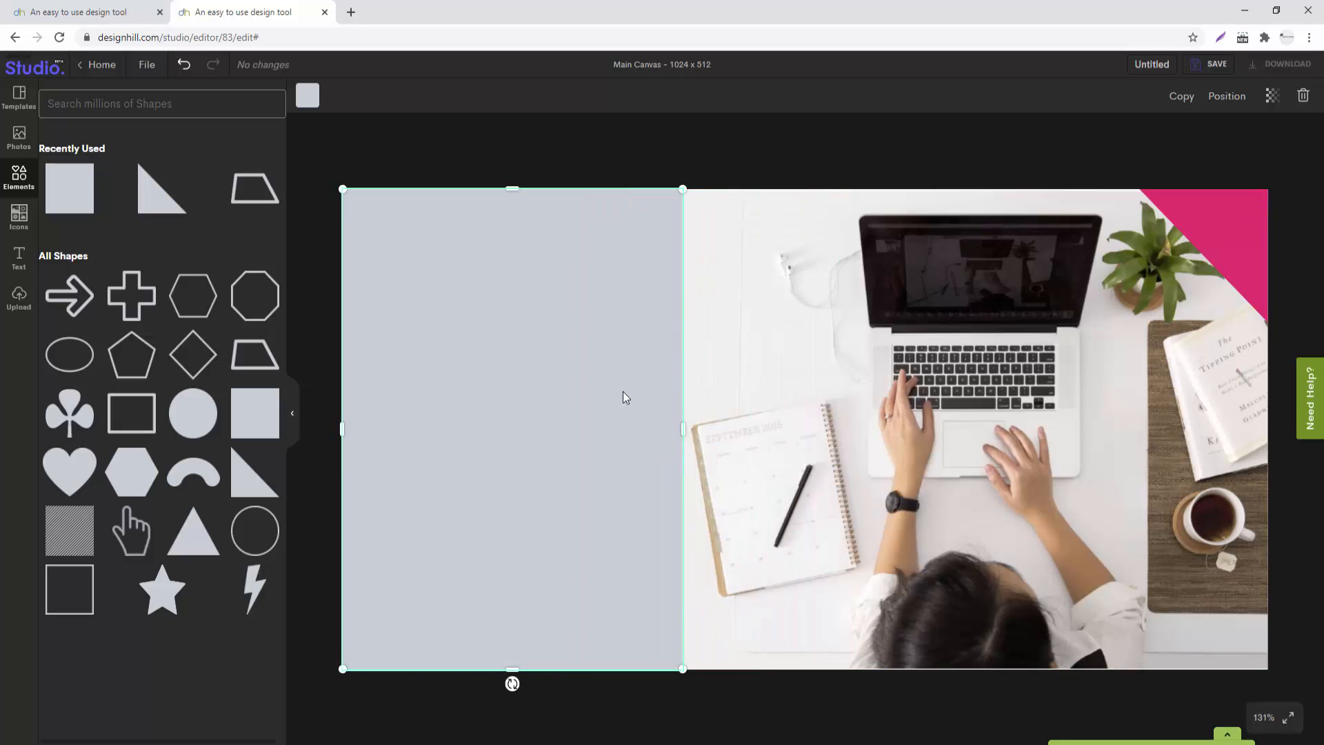
Step: Fill the left rectangle with the corner triangle's pink #FC1E6F and check that both shapes share the colour
left_click(307, 96)
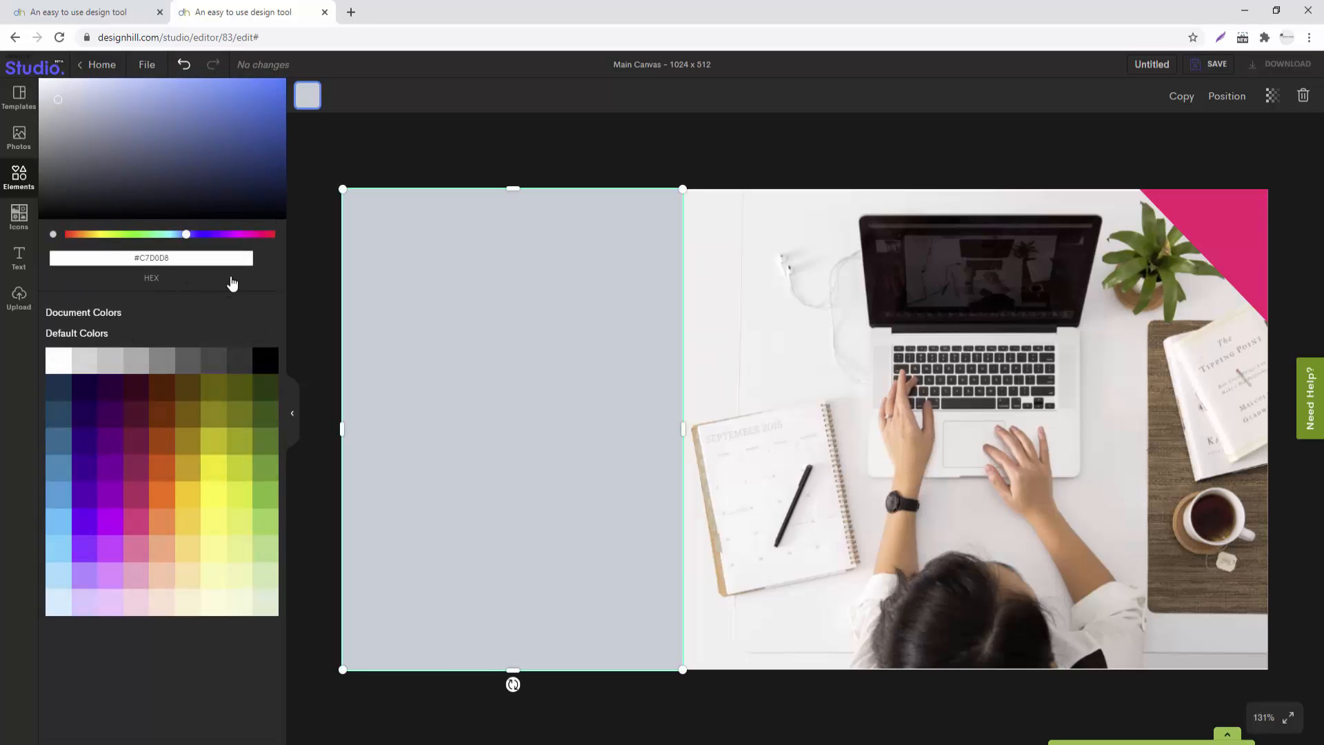
left_click(137, 527)
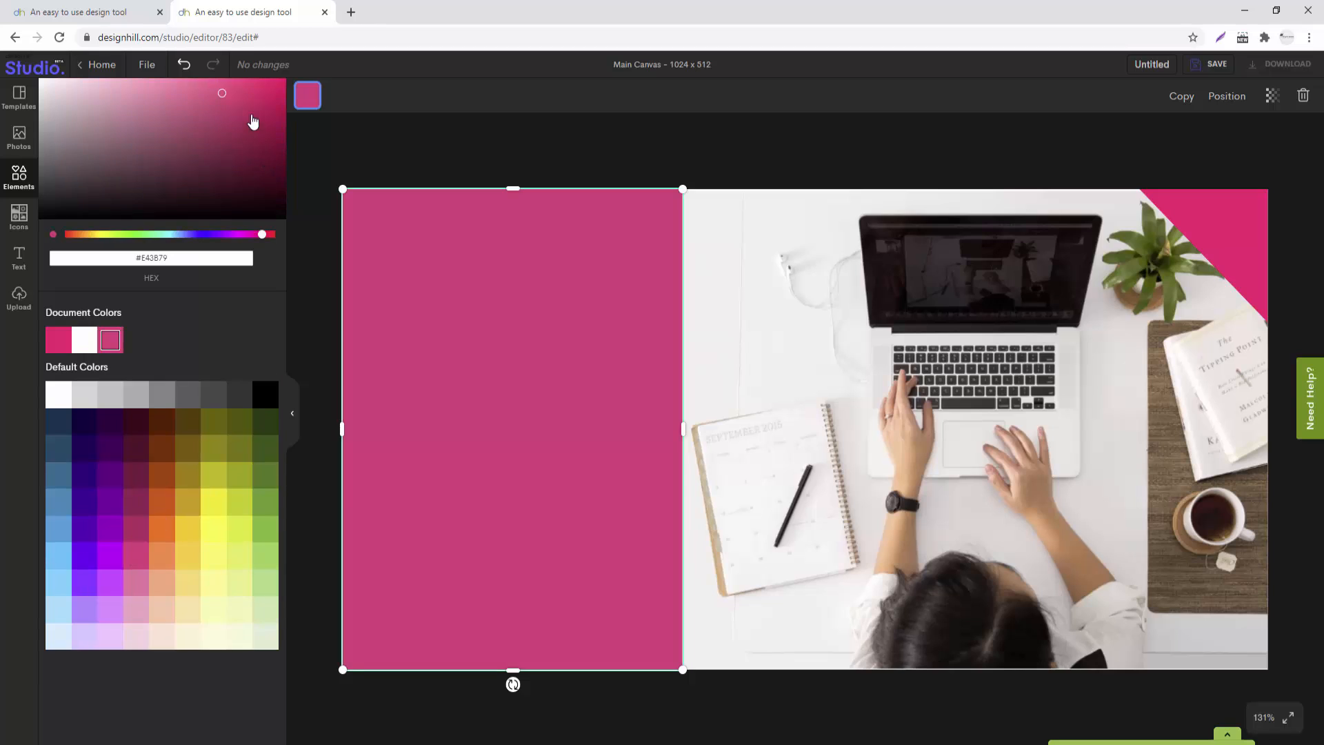
left_click(59, 345)
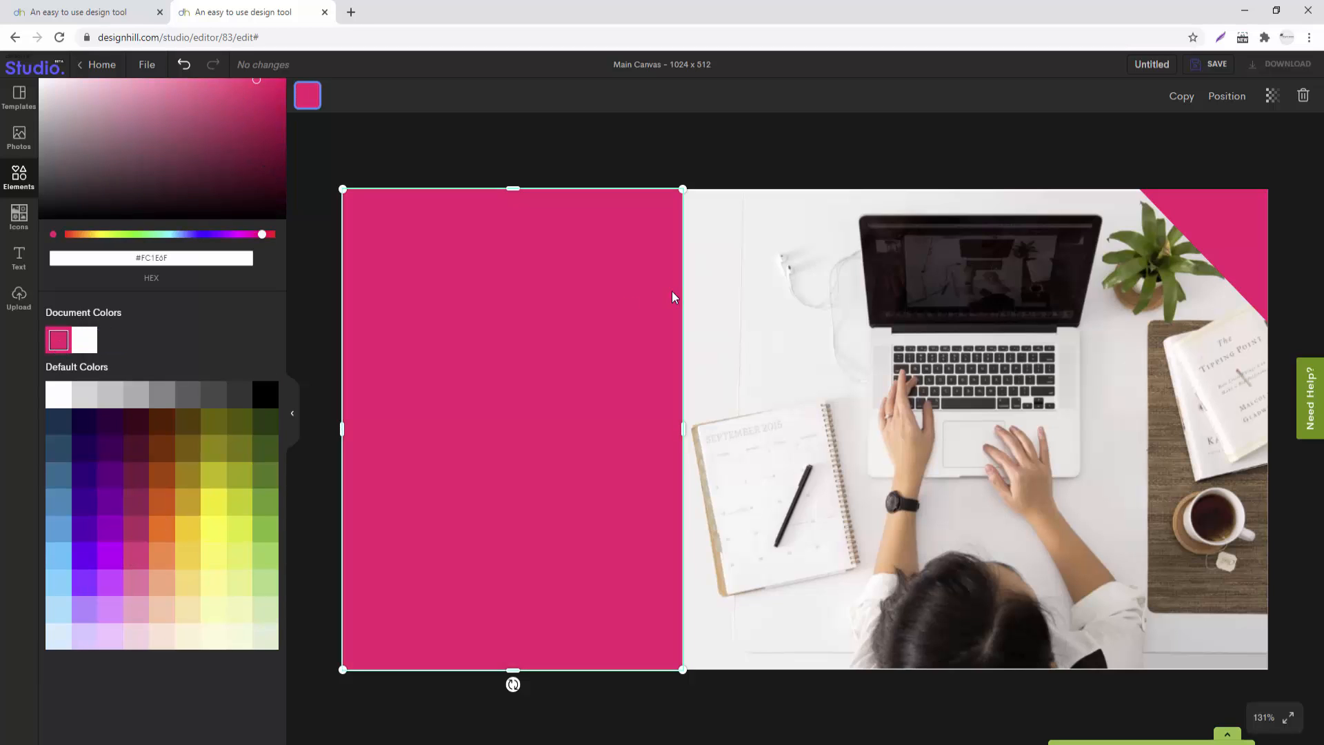
left_click(1234, 228)
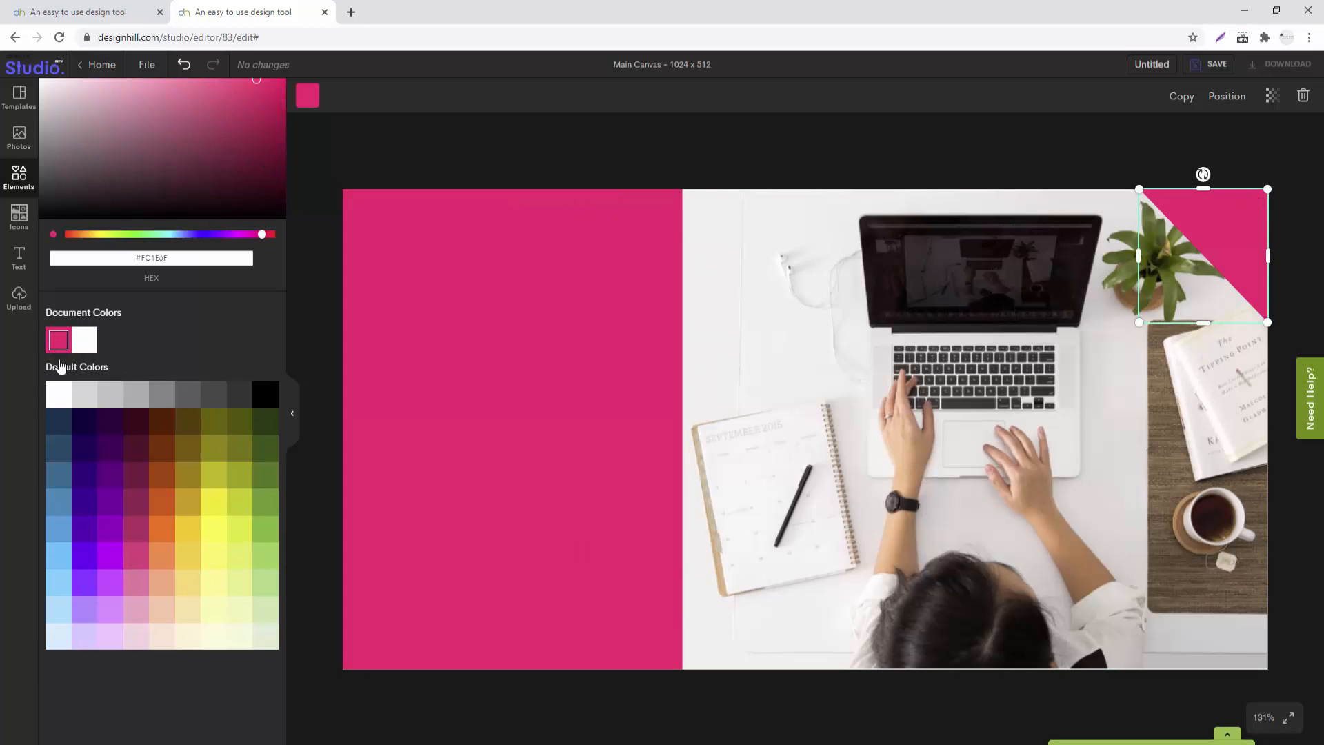
left_click(532, 128)
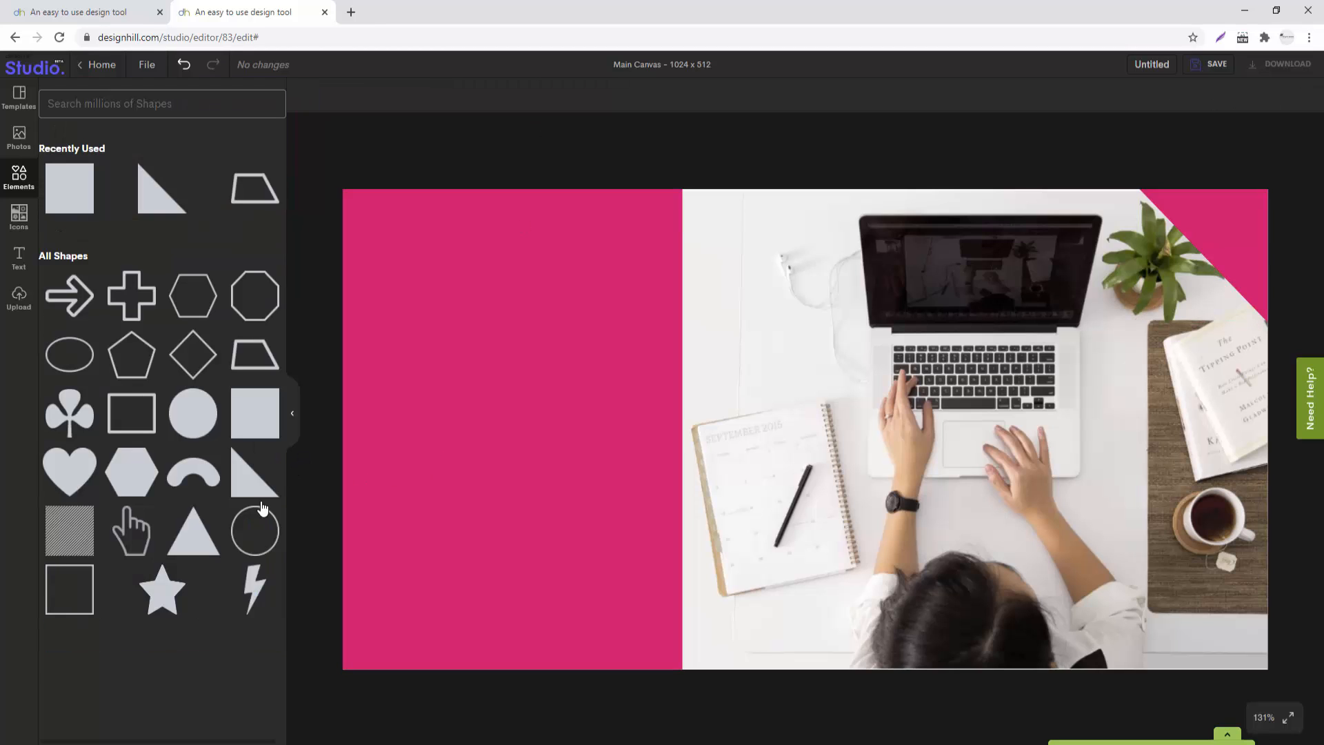
Step: Add a solid square, enlarge it to about 440 × 440 and move it up over the pink rectangle's edge
left_click(256, 414)
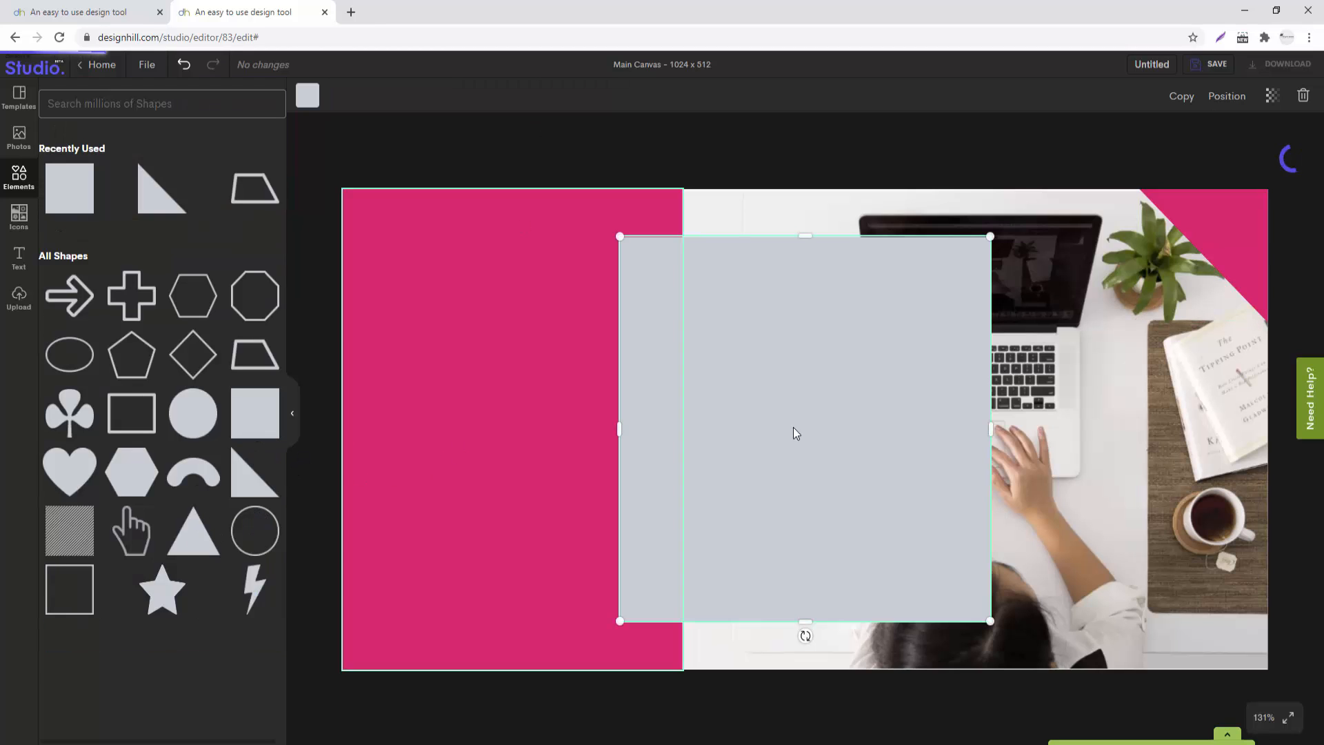
left_click_drag(978, 239, 1019, 238)
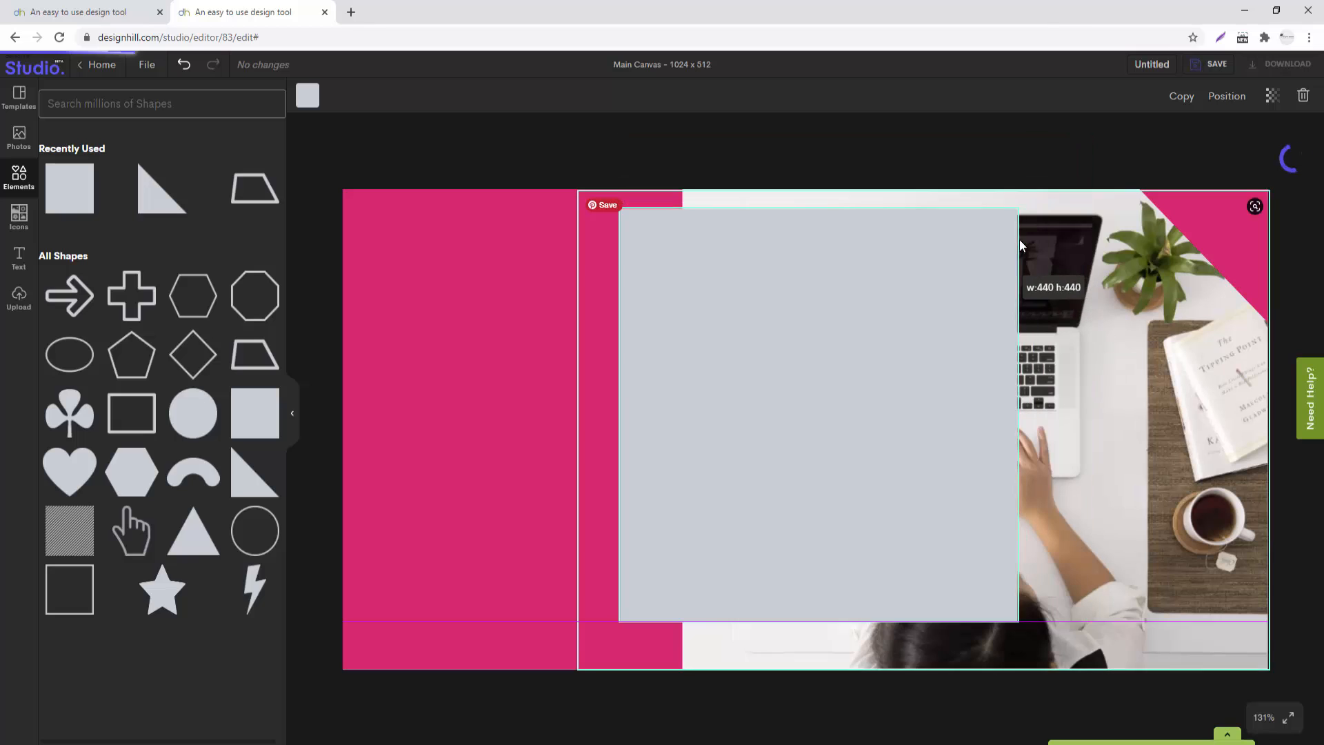
left_click_drag(889, 328, 743, 309)
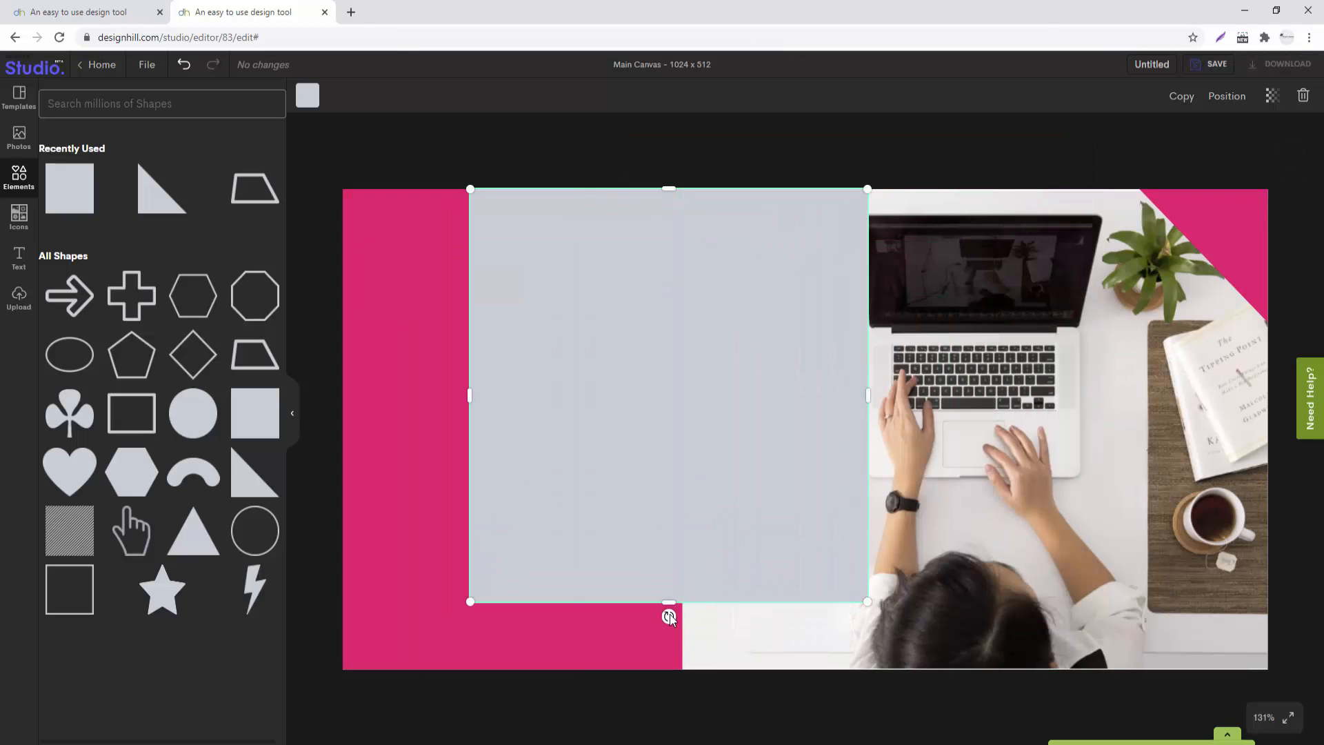
Step: Rotate the square about 20 degrees clockwise and lower it so its slanted edge cuts across the canvas's bottom-left corner
left_click_drag(668, 615, 540, 571)
left_click_drag(740, 361, 757, 424)
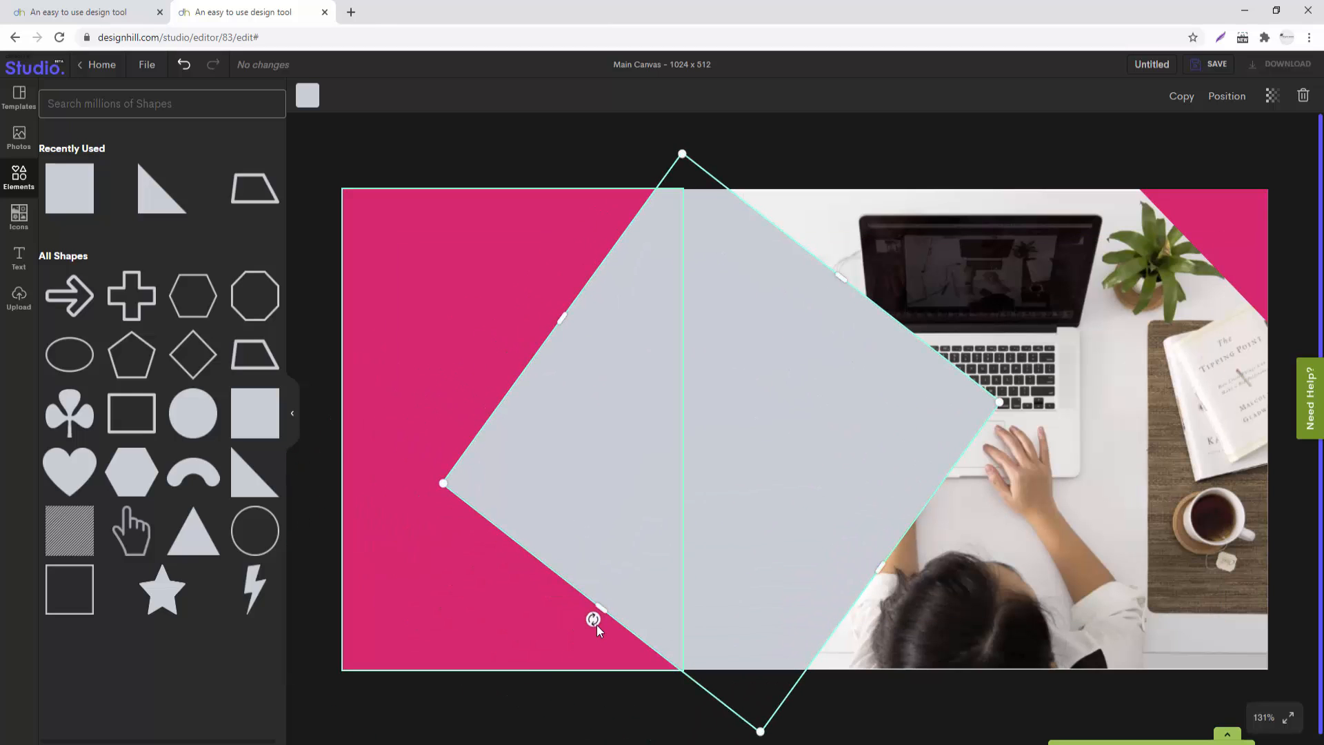
left_click_drag(591, 620, 631, 641)
left_click_drag(733, 439, 537, 520)
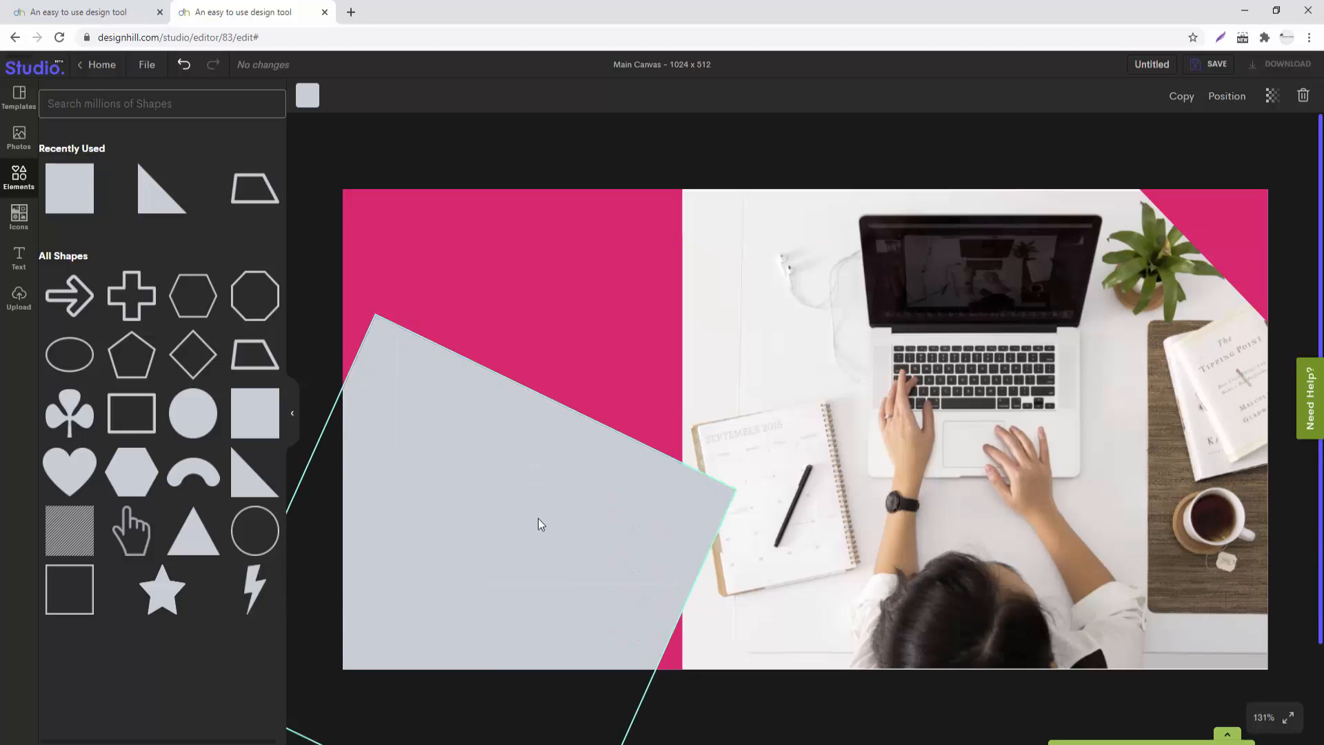
left_click_drag(702, 653, 791, 349)
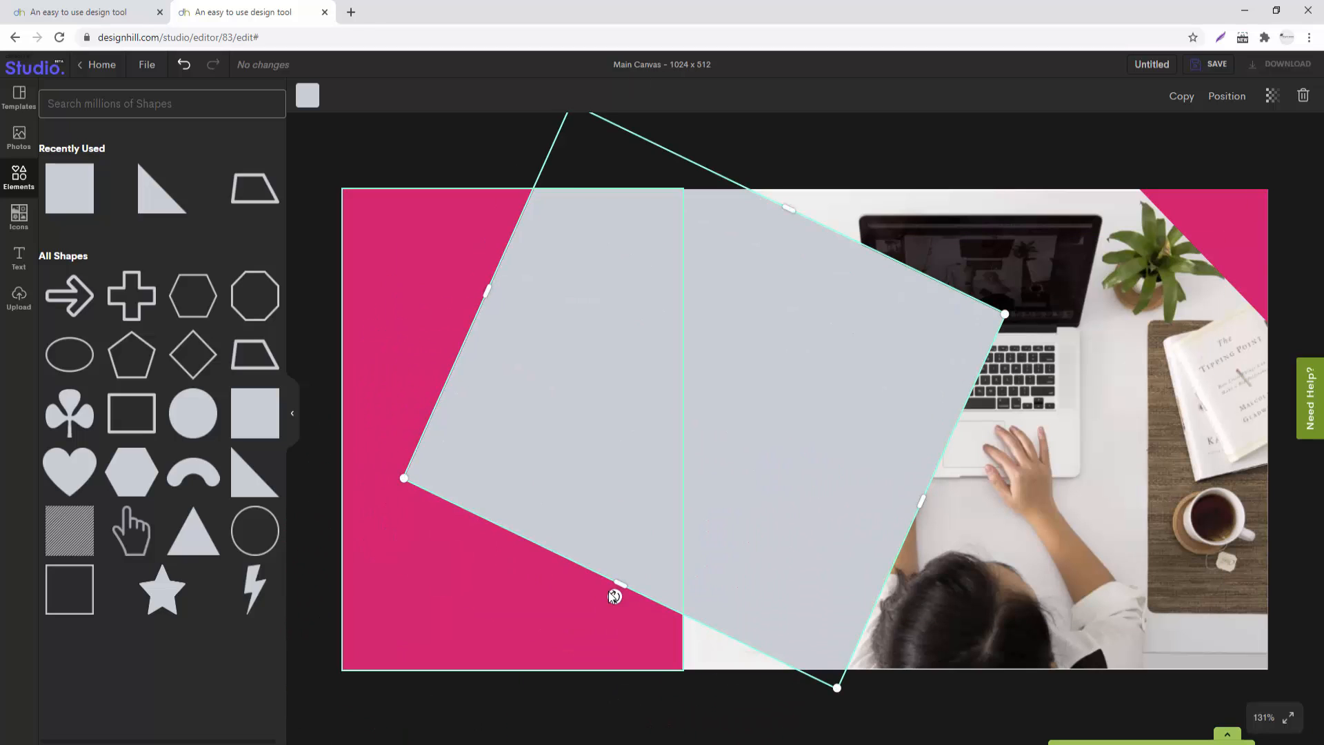
left_click_drag(614, 595, 633, 602)
left_click_drag(718, 349, 545, 684)
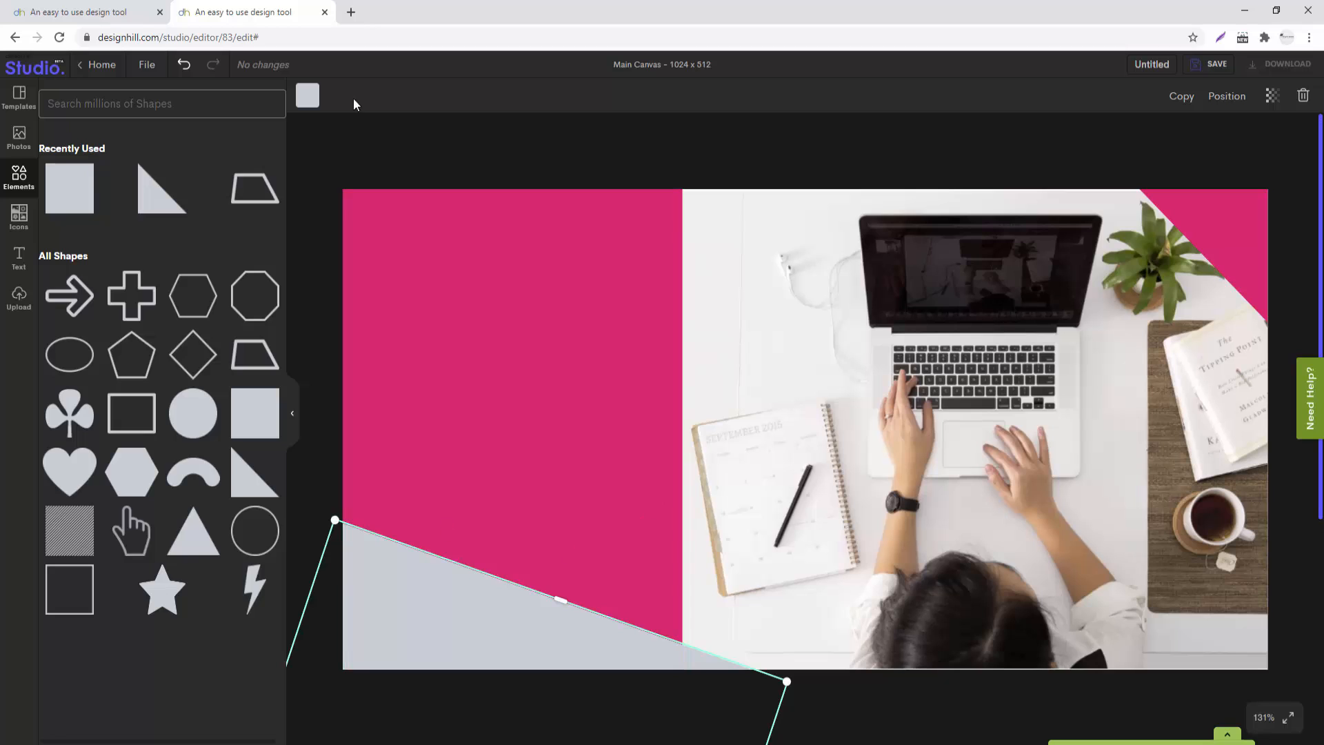
Step: Fill the slanted corner shape with yellow #FECB3D and deselect it
left_click(307, 95)
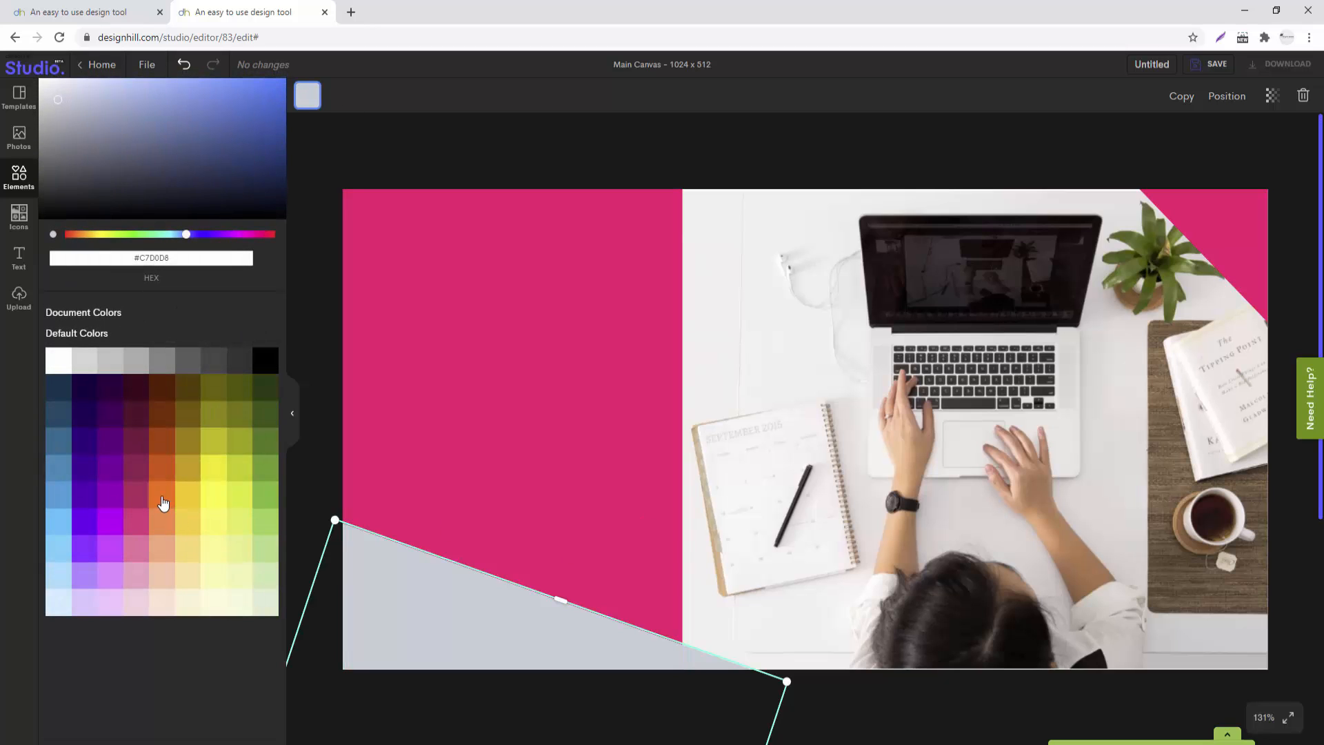
left_click(163, 503)
left_click(191, 568)
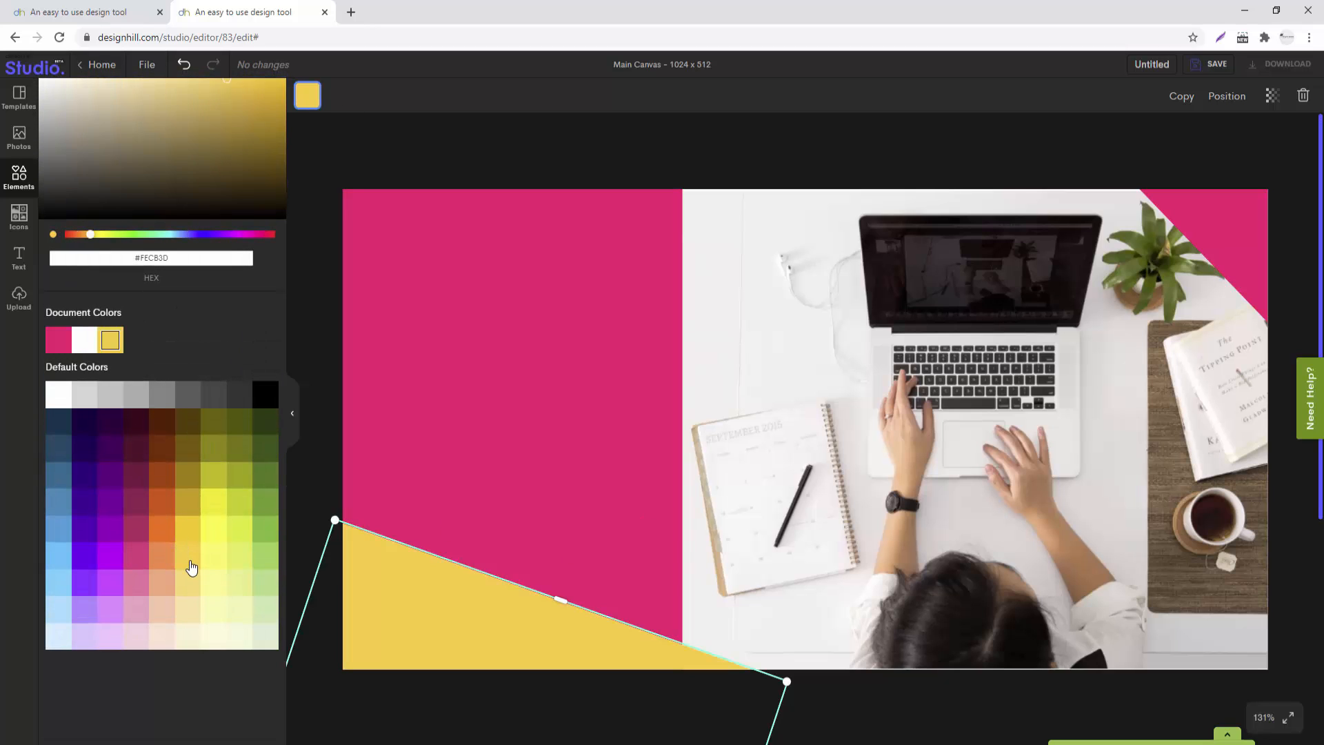
left_click(187, 552)
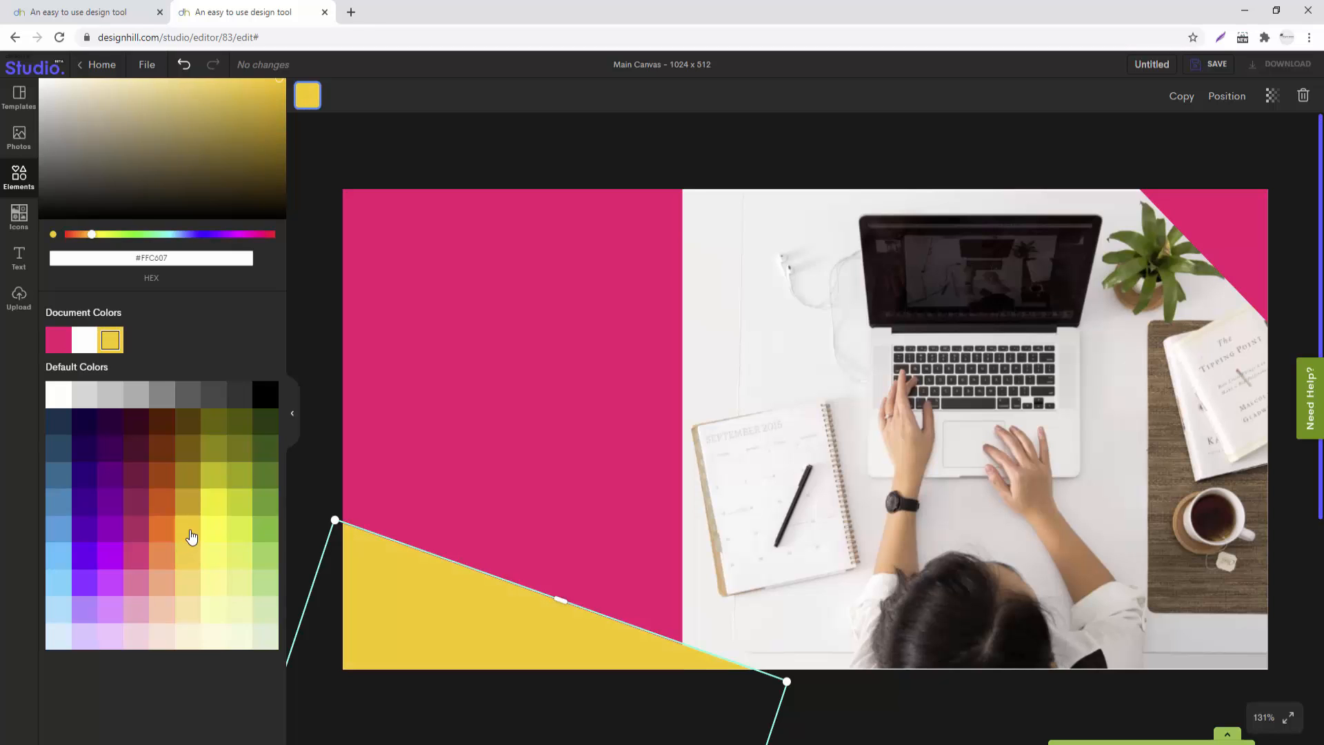
left_click(187, 564)
left_click(460, 149)
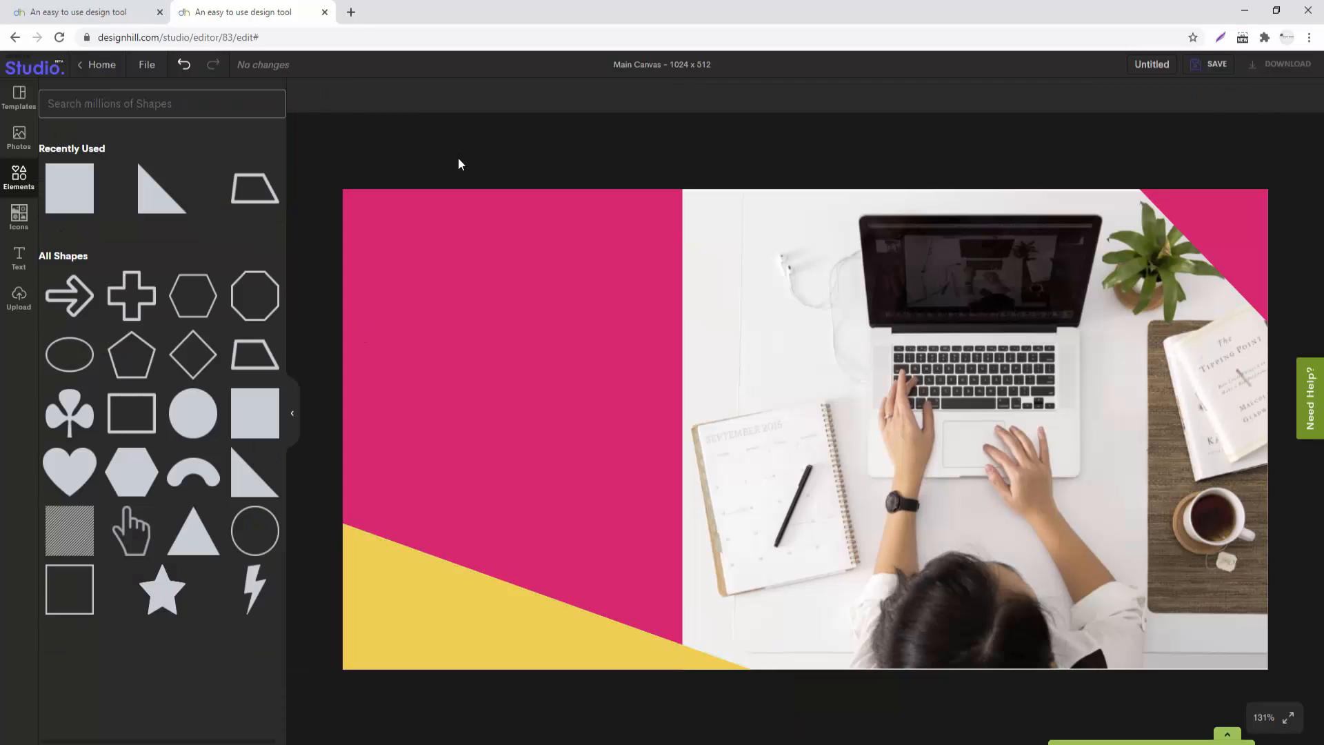
Step: Add the "STEAK NIGHT" text template and move it over the pink rectangle's upper area
left_click(21, 269)
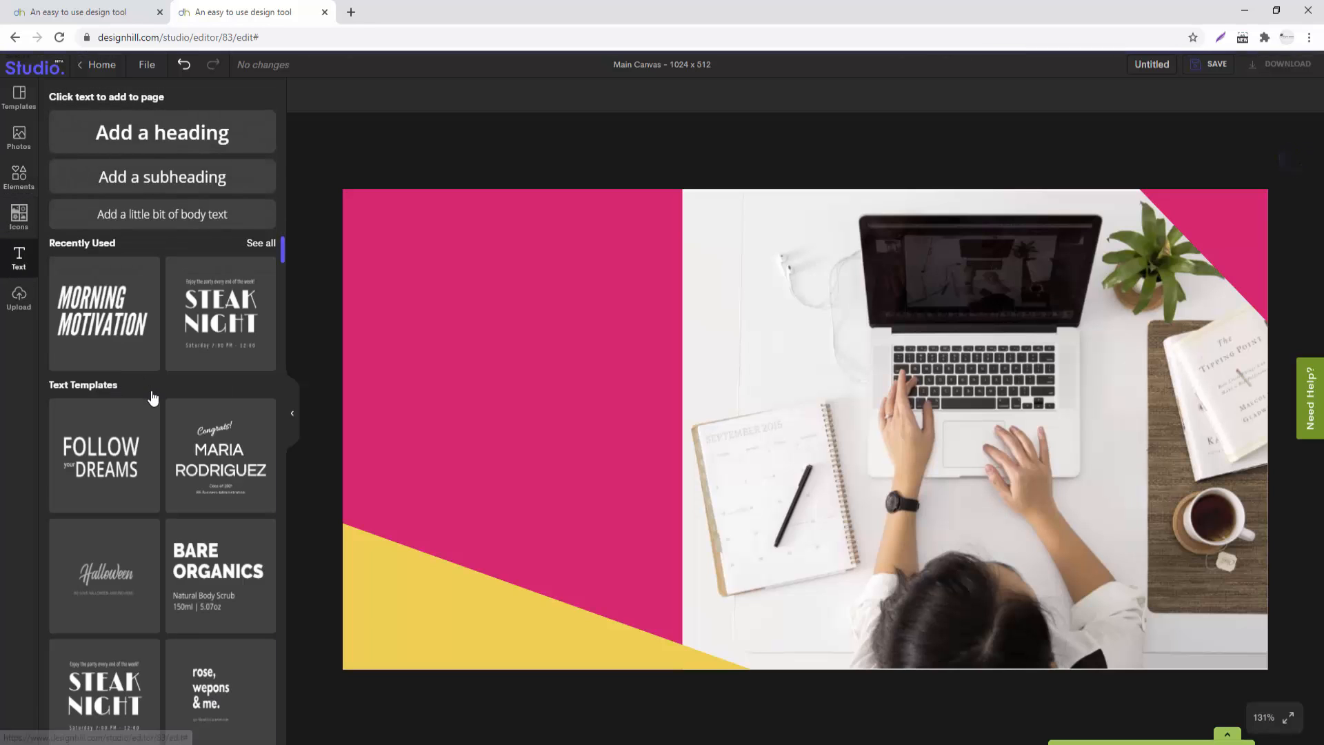
left_click(250, 354)
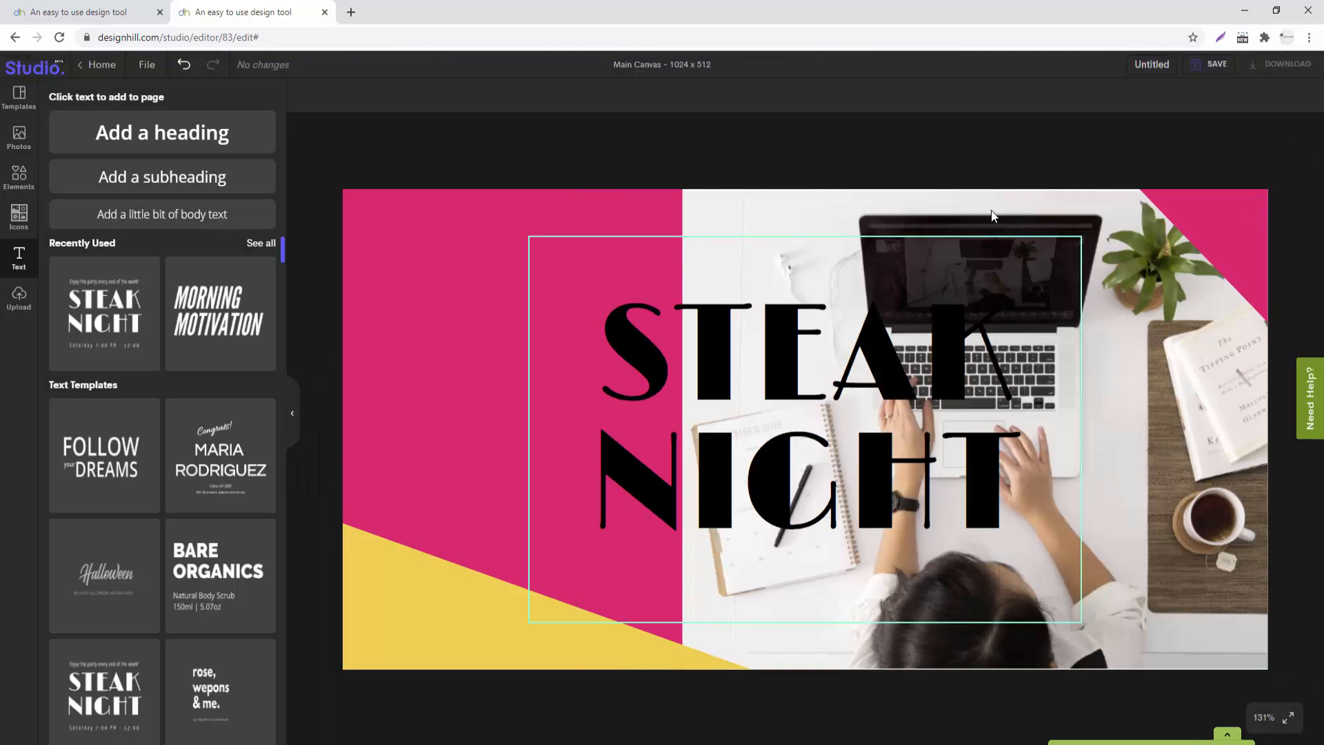
left_click_drag(578, 190, 573, 188)
left_click(689, 323)
left_click_drag(1025, 297, 879, 279)
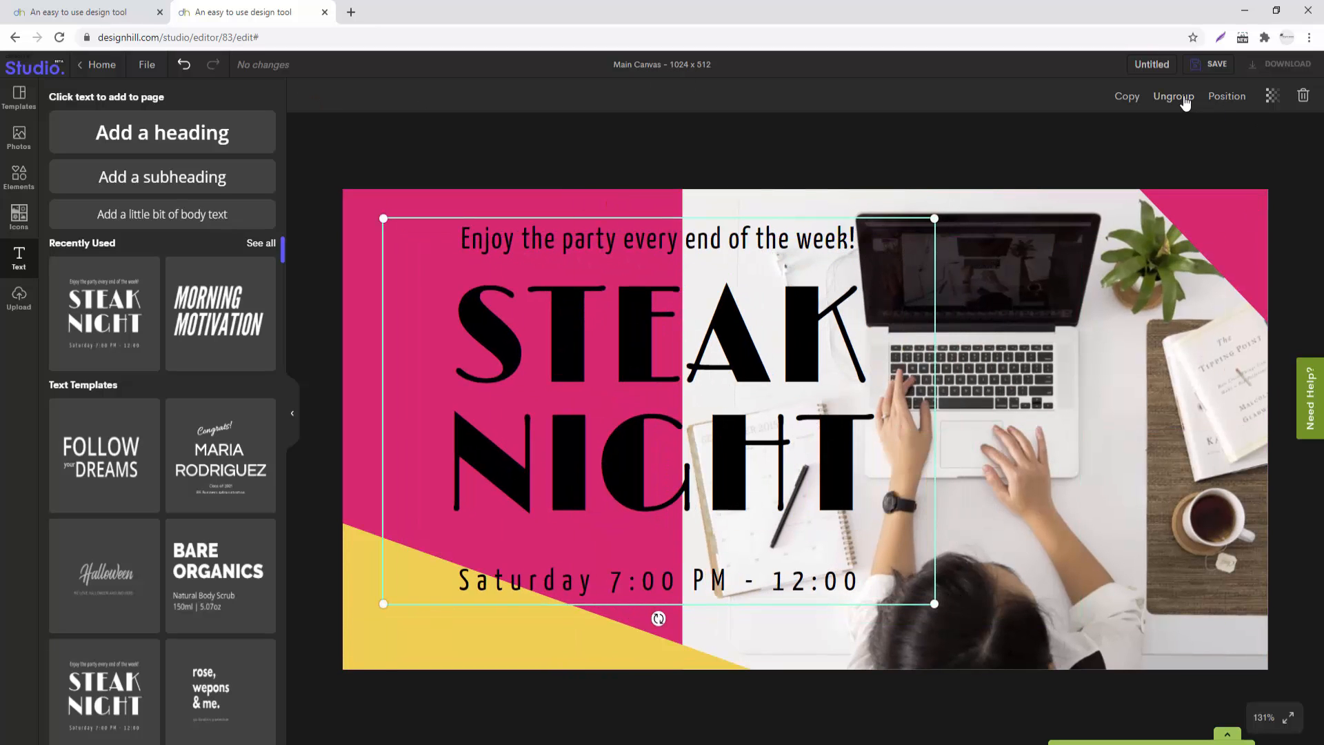
Step: Ungroup the "STEAK NIGHT" text and delete its tagline and its date line
left_click(1182, 100)
left_click(870, 235)
key("Delete")
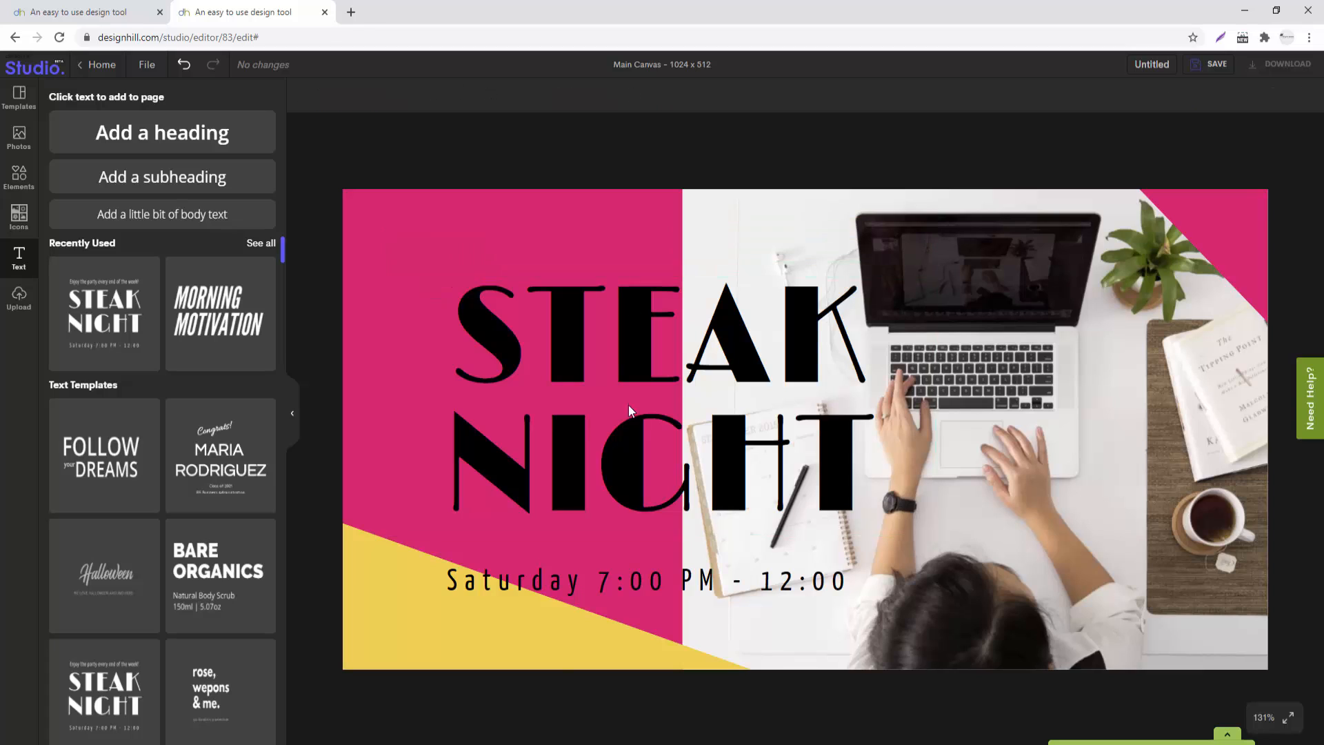
left_click(620, 581)
key("Delete")
Step: Replace the remaining "STEAK NIGHT" heading text with "LOGO"
left_click(606, 449)
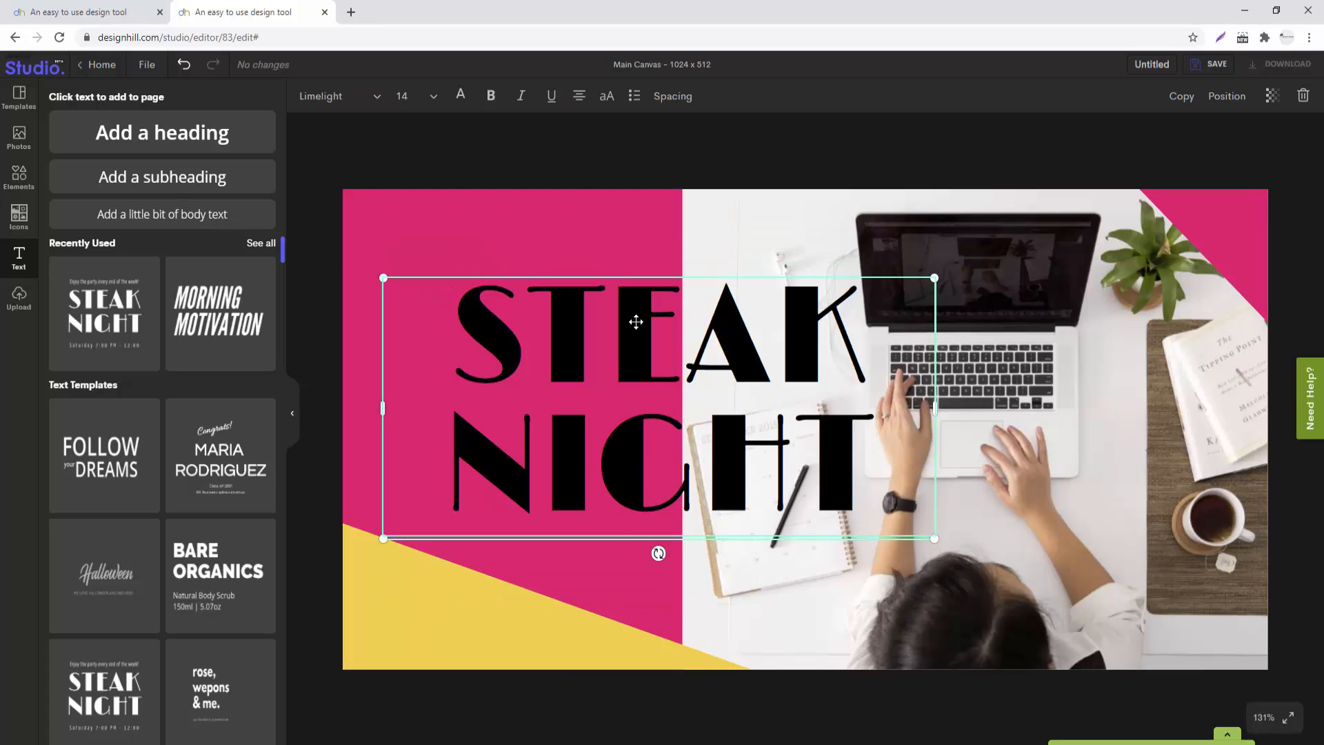
double_click(635, 316)
left_click(656, 325)
left_click_drag(526, 331, 834, 474)
key("BackSpace")
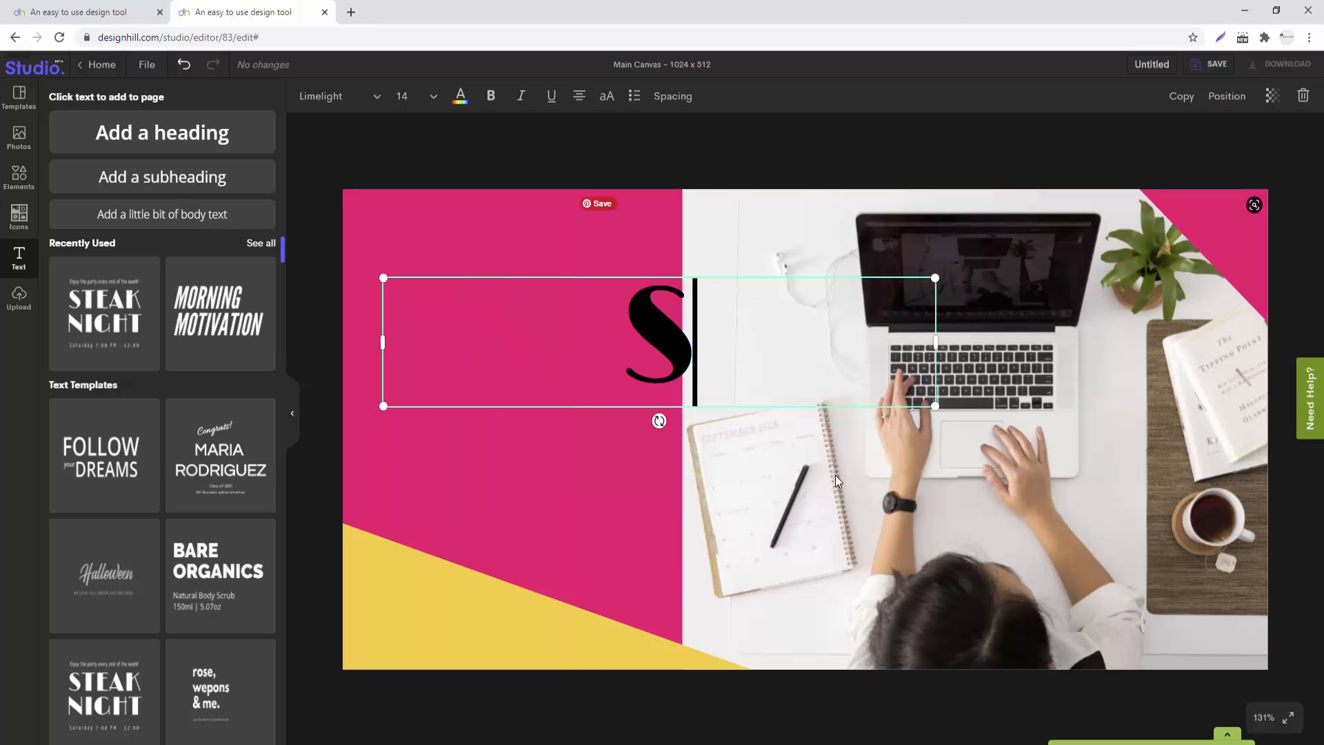
type("LO")
key("BackSpace")
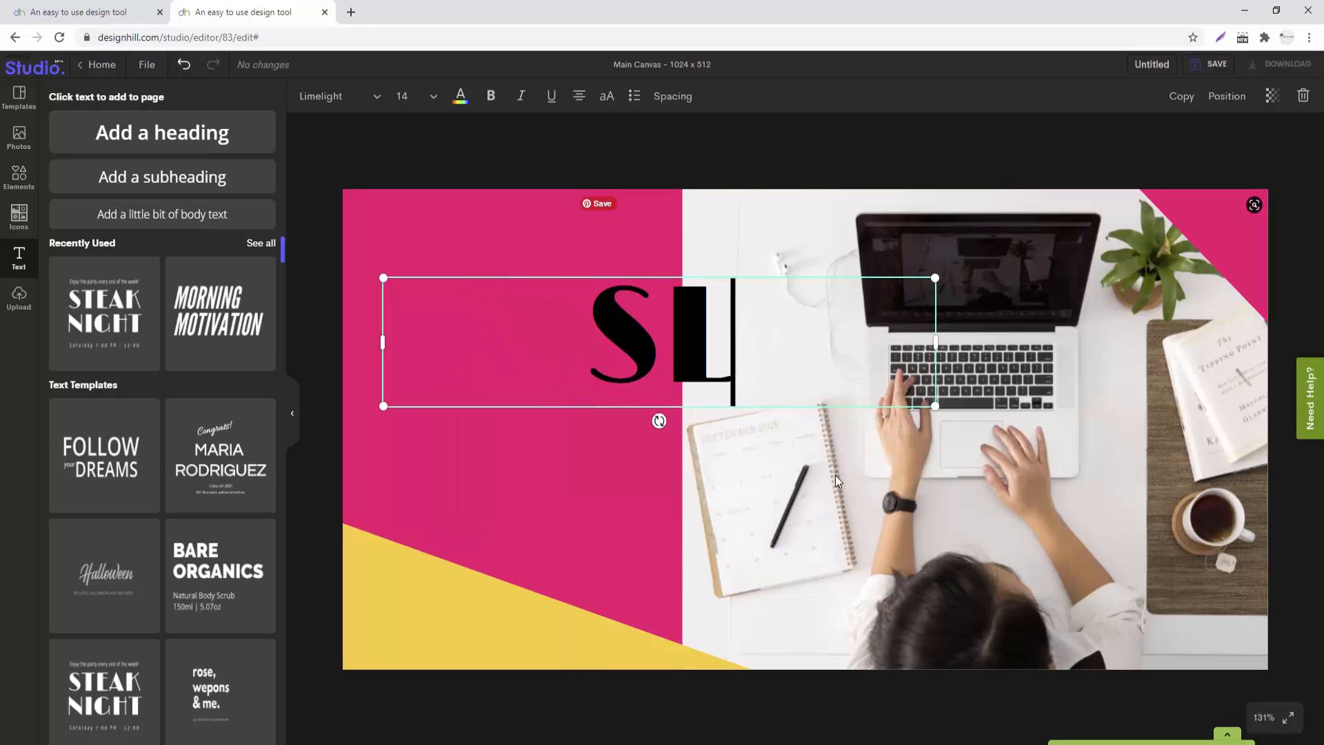
type("OGO")
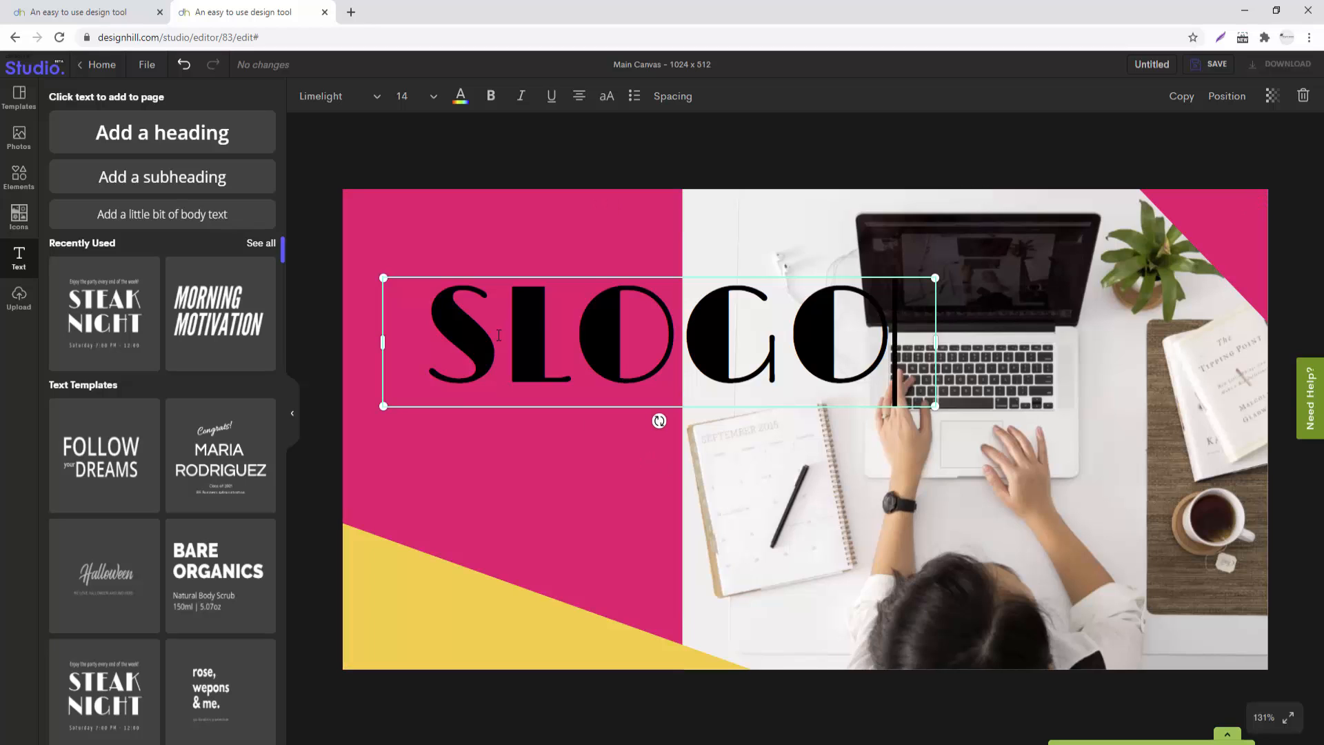
left_click(536, 354)
key("BackSpace")
Step: Shrink the "LOGO" text, colour it white #FFFFFF and place it near the pink rectangle's top-left corner
left_click_drag(935, 407, 453, 215)
left_click(461, 96)
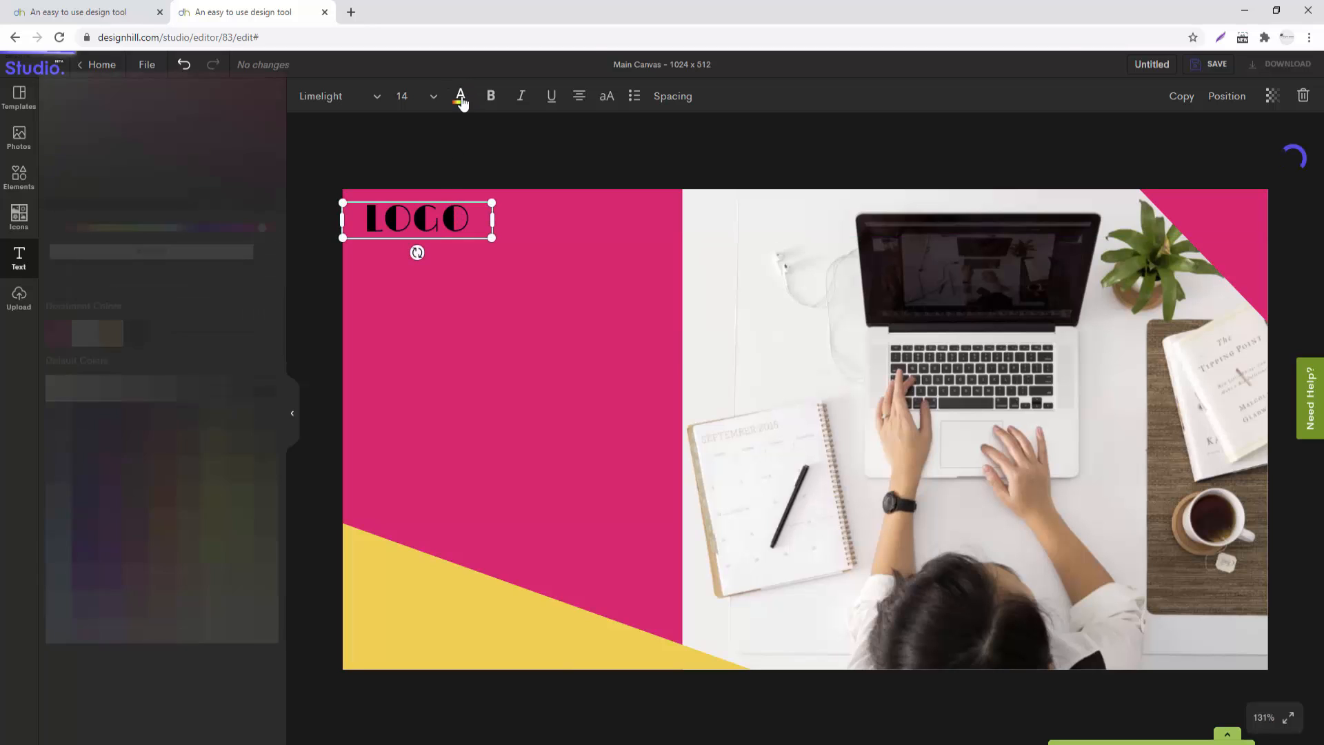
left_click(84, 339)
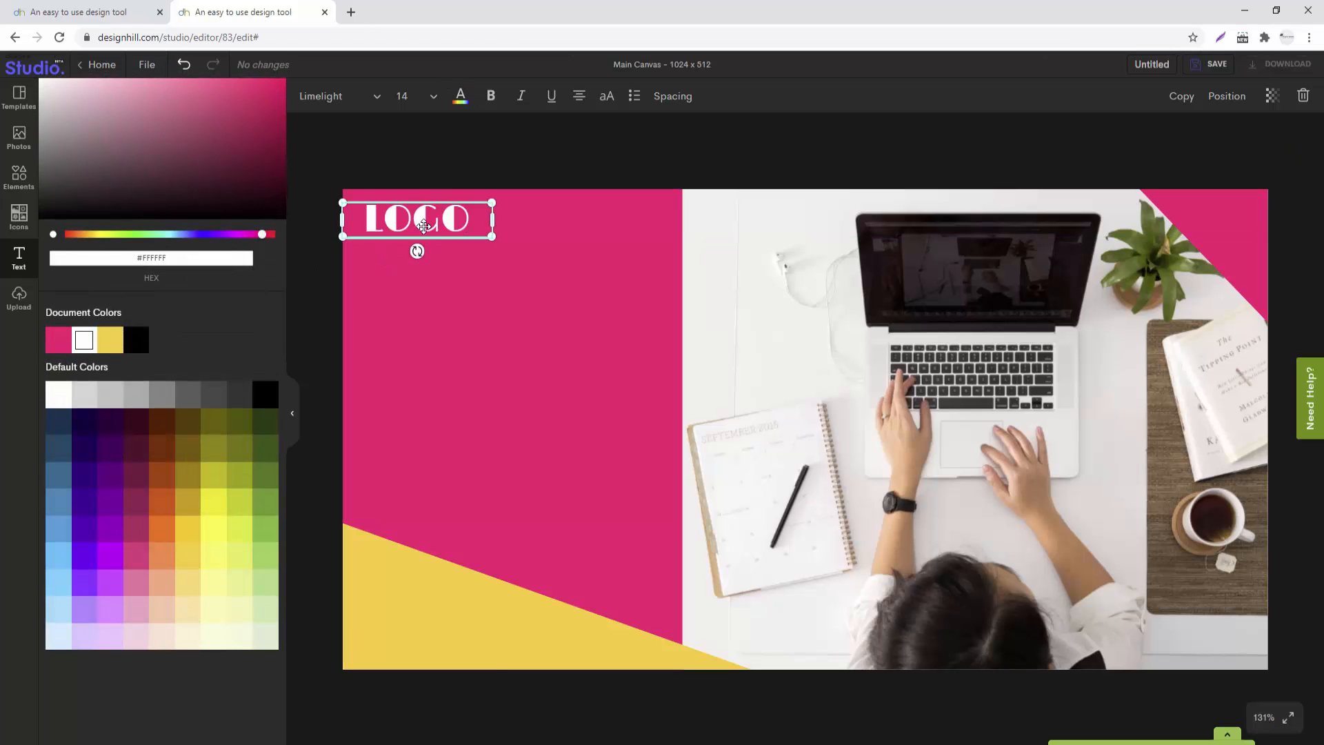
left_click_drag(423, 226, 417, 225)
left_click(428, 168)
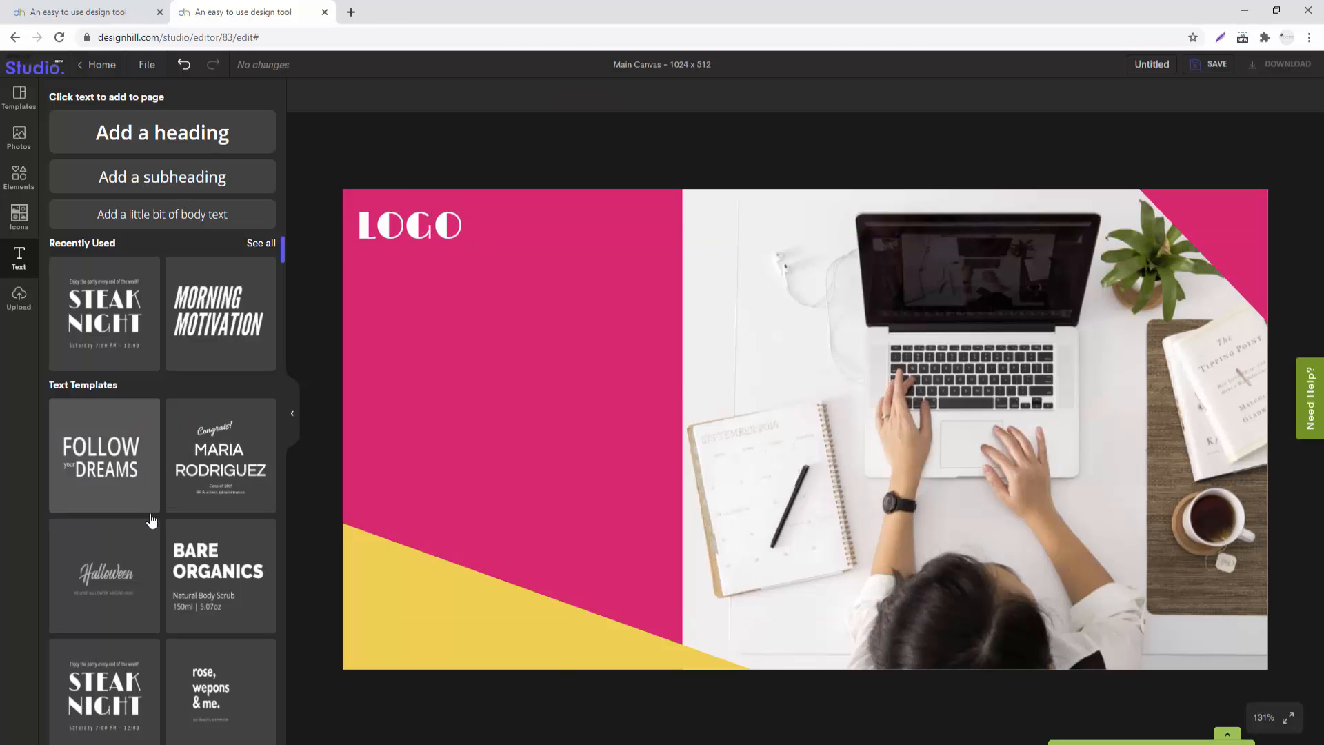
Step: Add the "35%" text template with its paragraph and scale it down to fit in the yellow shape's bottom-left corner
scroll(151, 520, "down", 6)
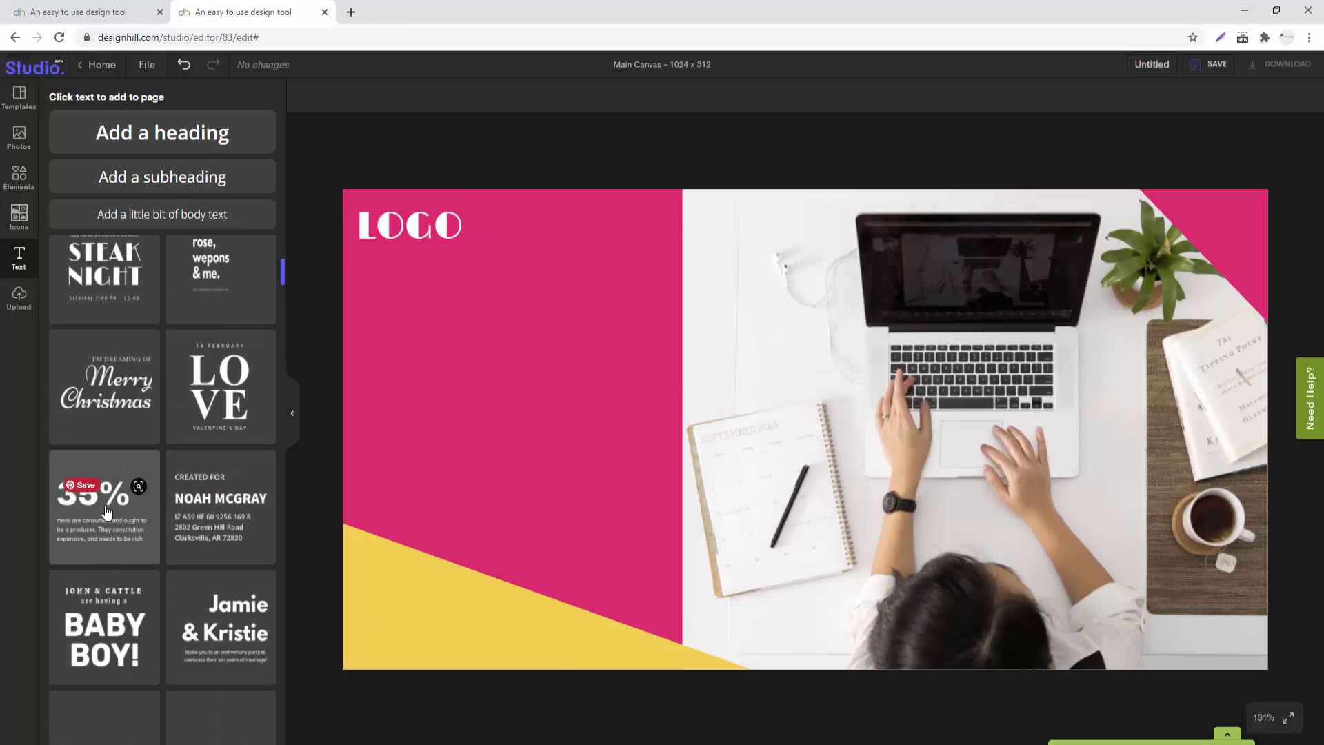
left_click(117, 539)
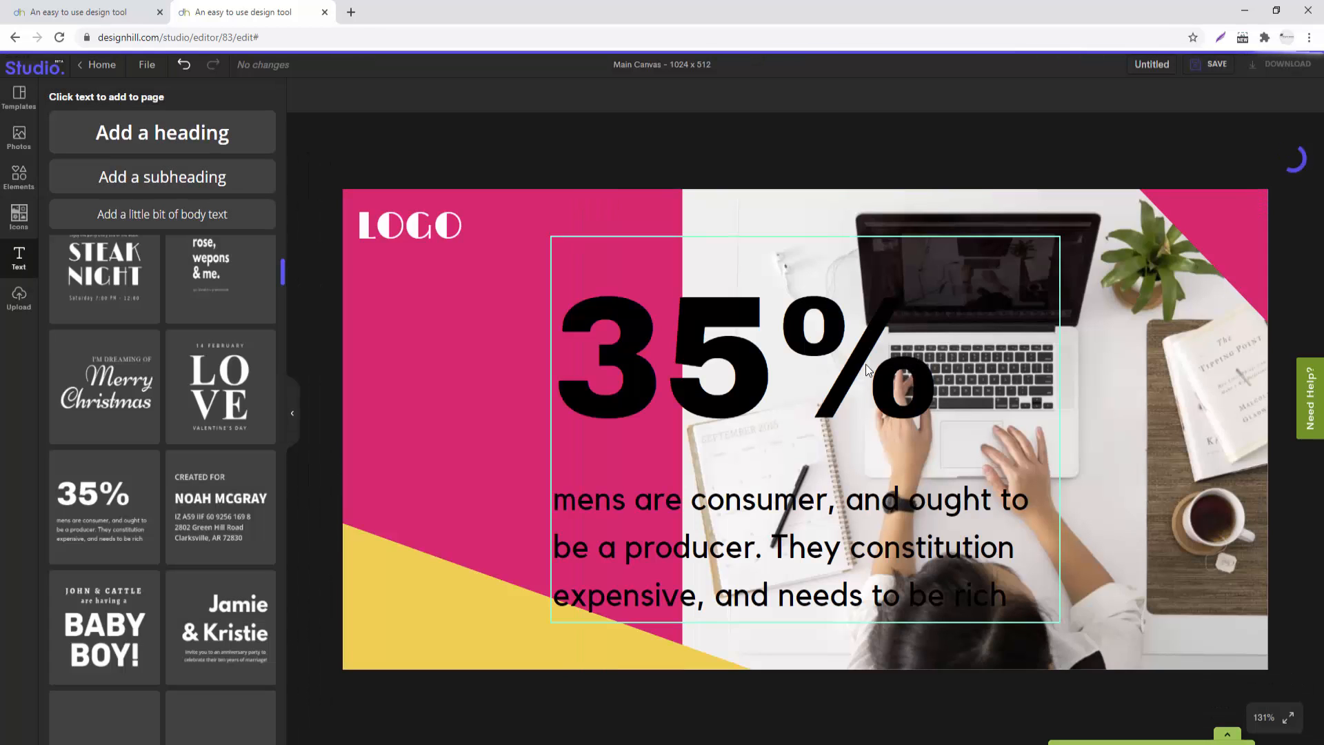
left_click_drag(908, 301, 602, 436)
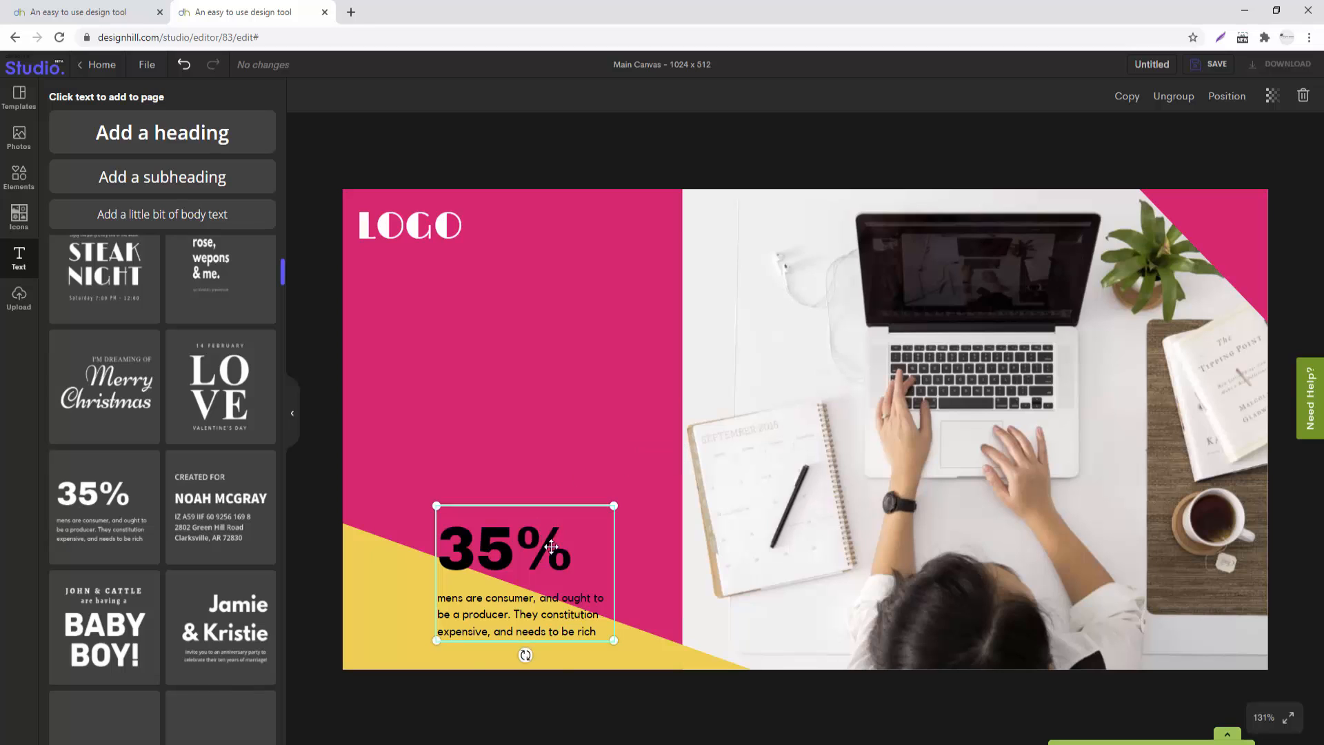
left_click_drag(552, 546, 468, 586)
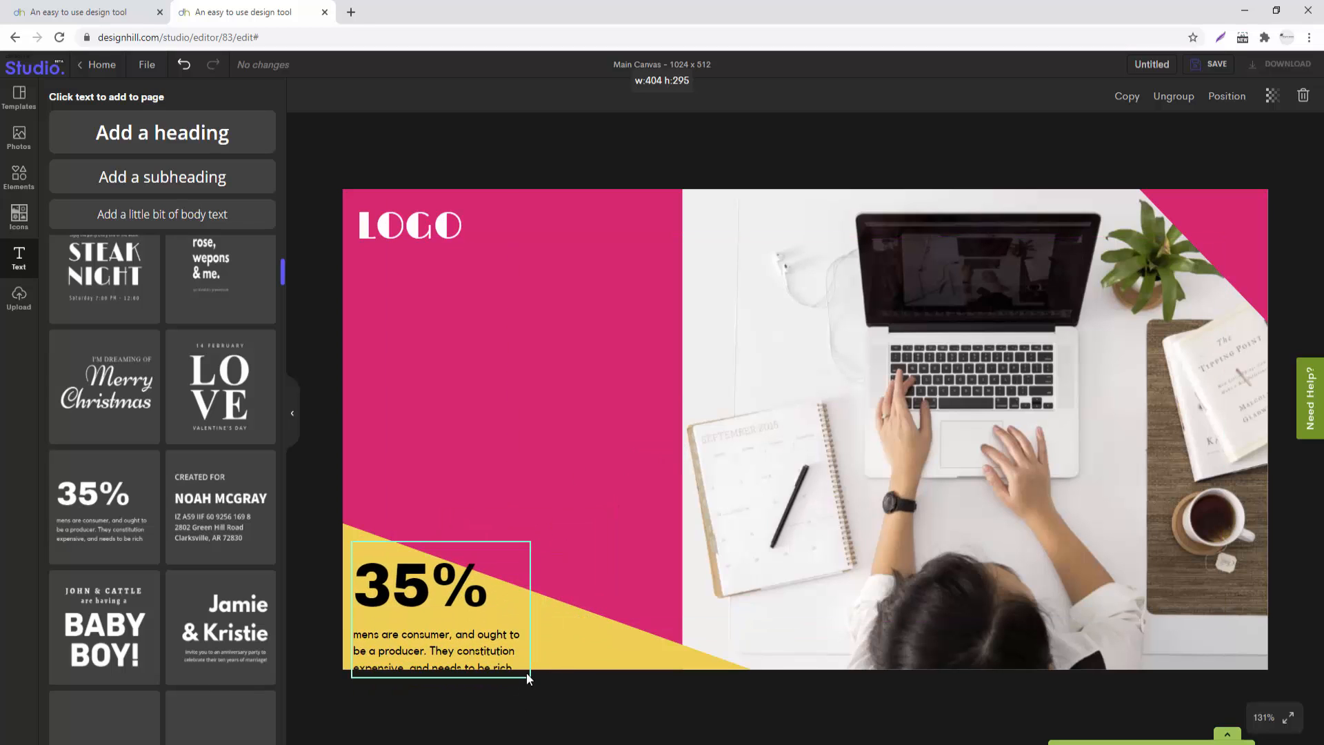
left_click_drag(527, 673, 504, 654)
left_click_drag(422, 588, 420, 600)
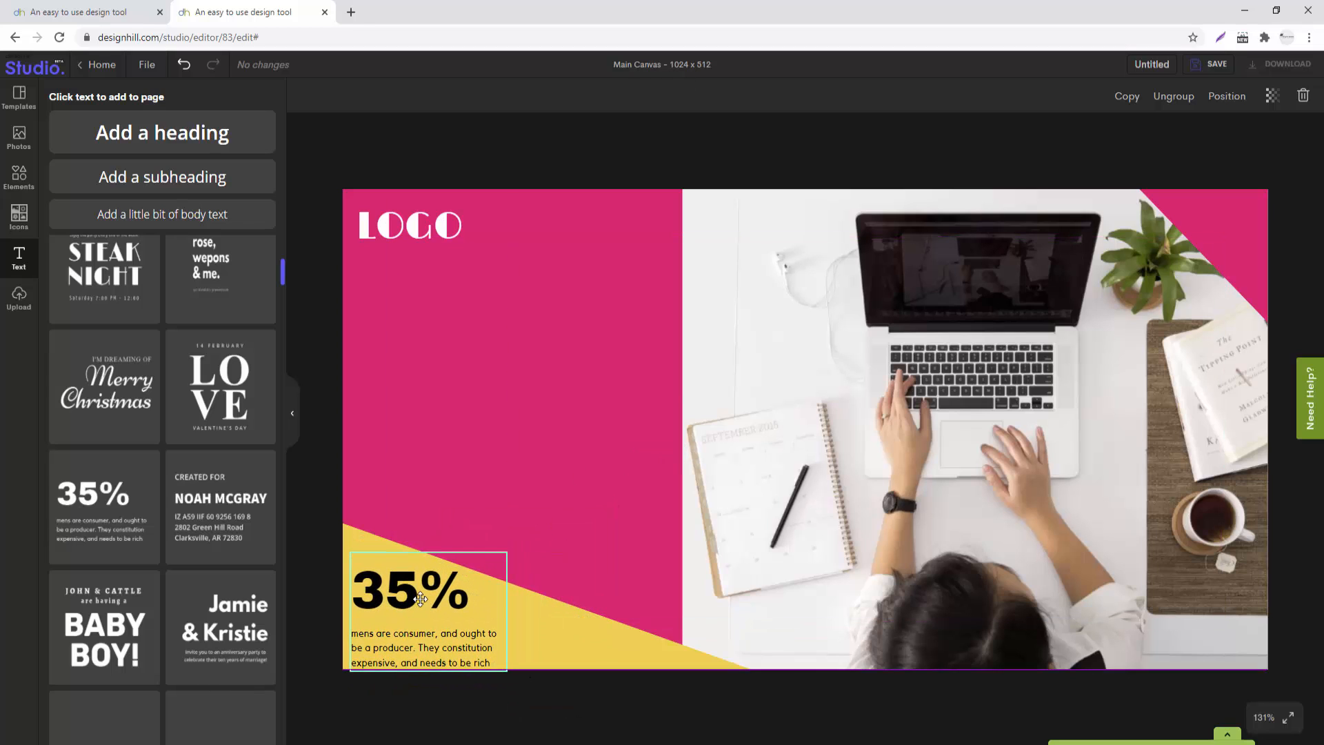
left_click_drag(505, 553, 441, 586)
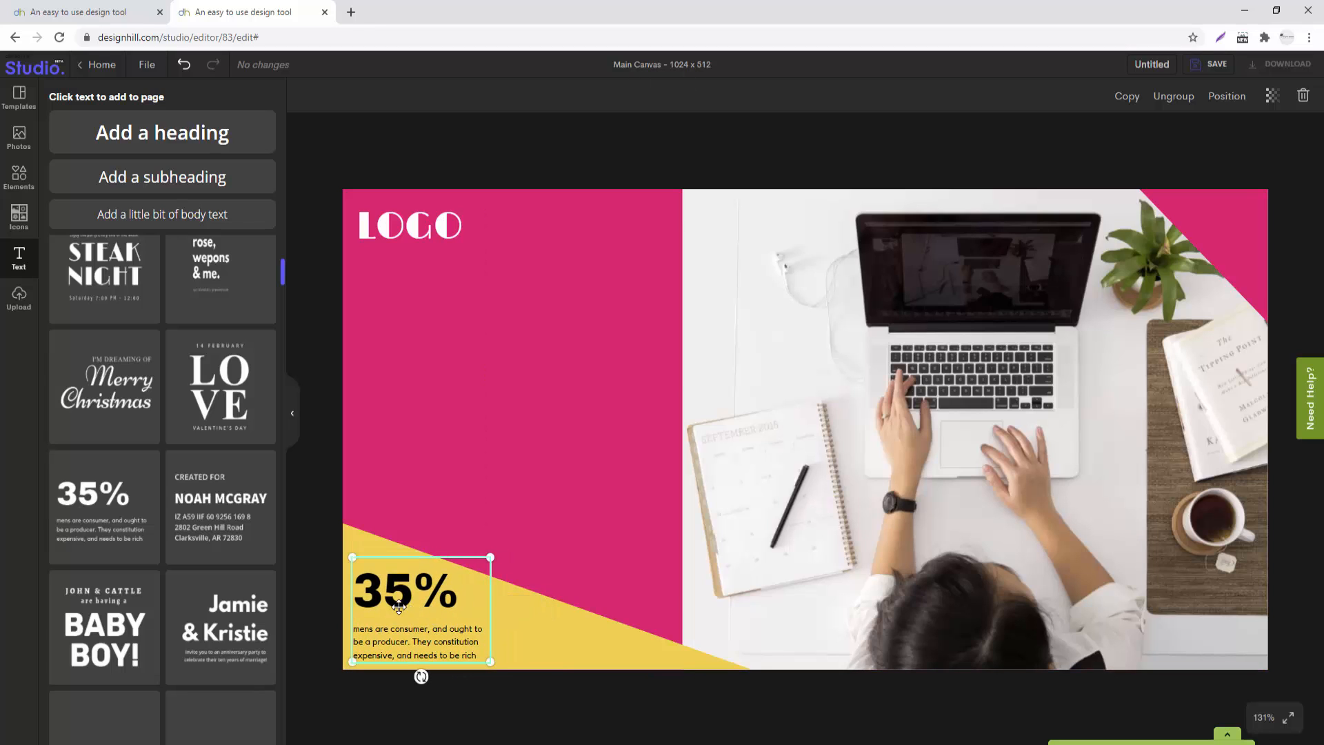
left_click_drag(353, 557, 373, 582)
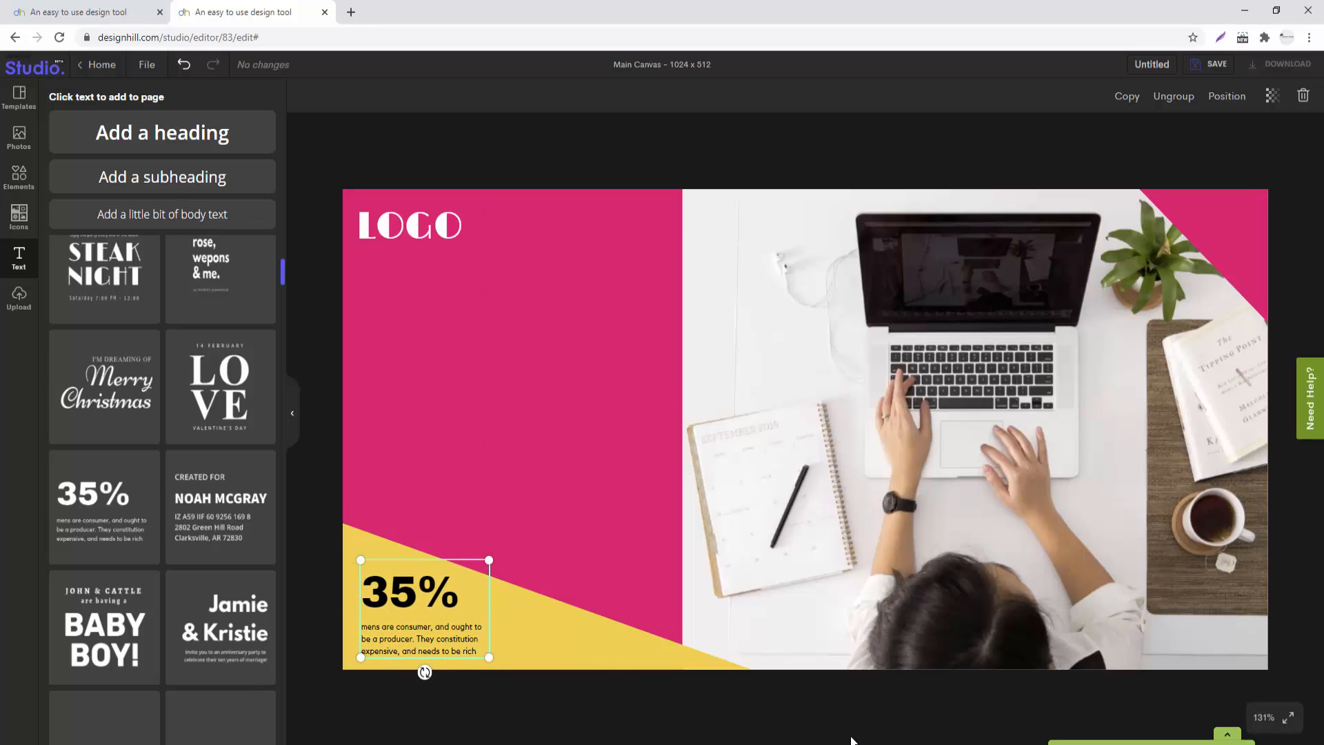
left_click_drag(489, 657, 497, 662)
left_click(554, 450)
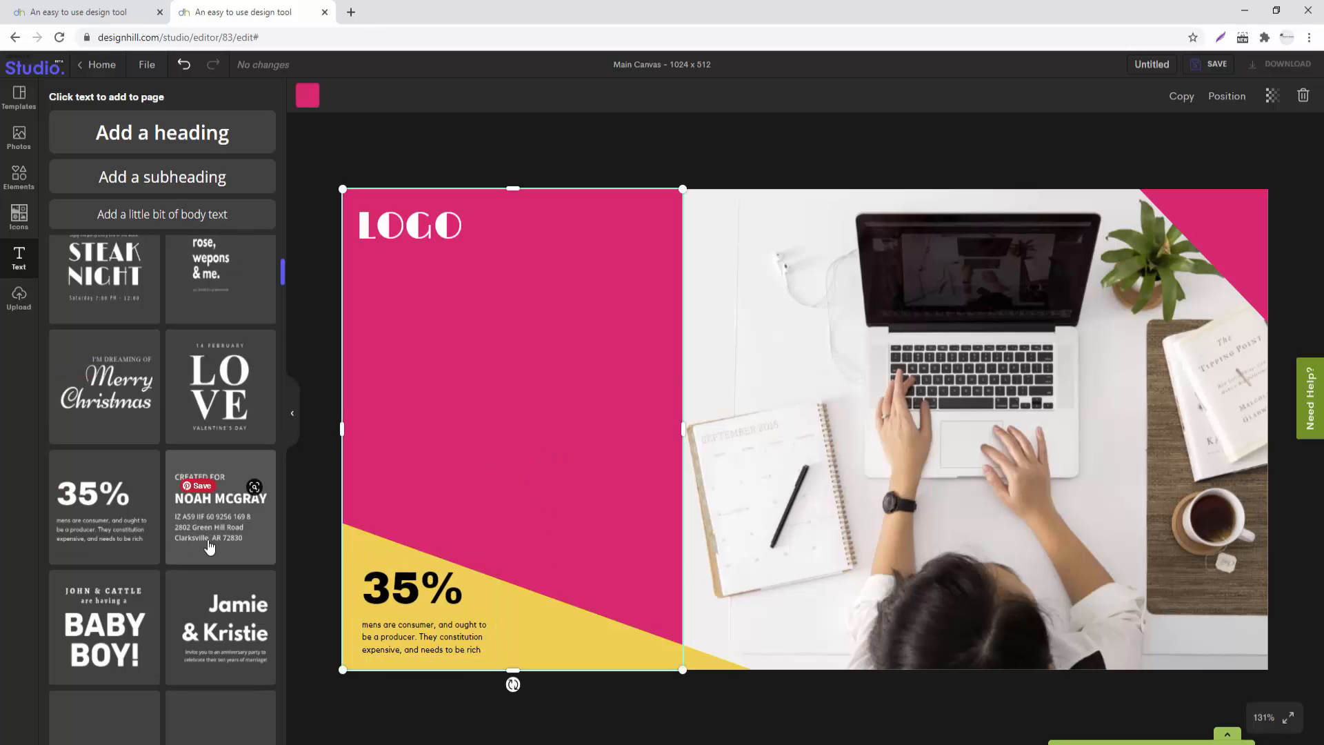
Step: Add the anniversary invitation text template and shrink it to fit the pink rectangle between the logo and the 35% text
scroll(136, 601, "down", 2)
left_click(224, 488)
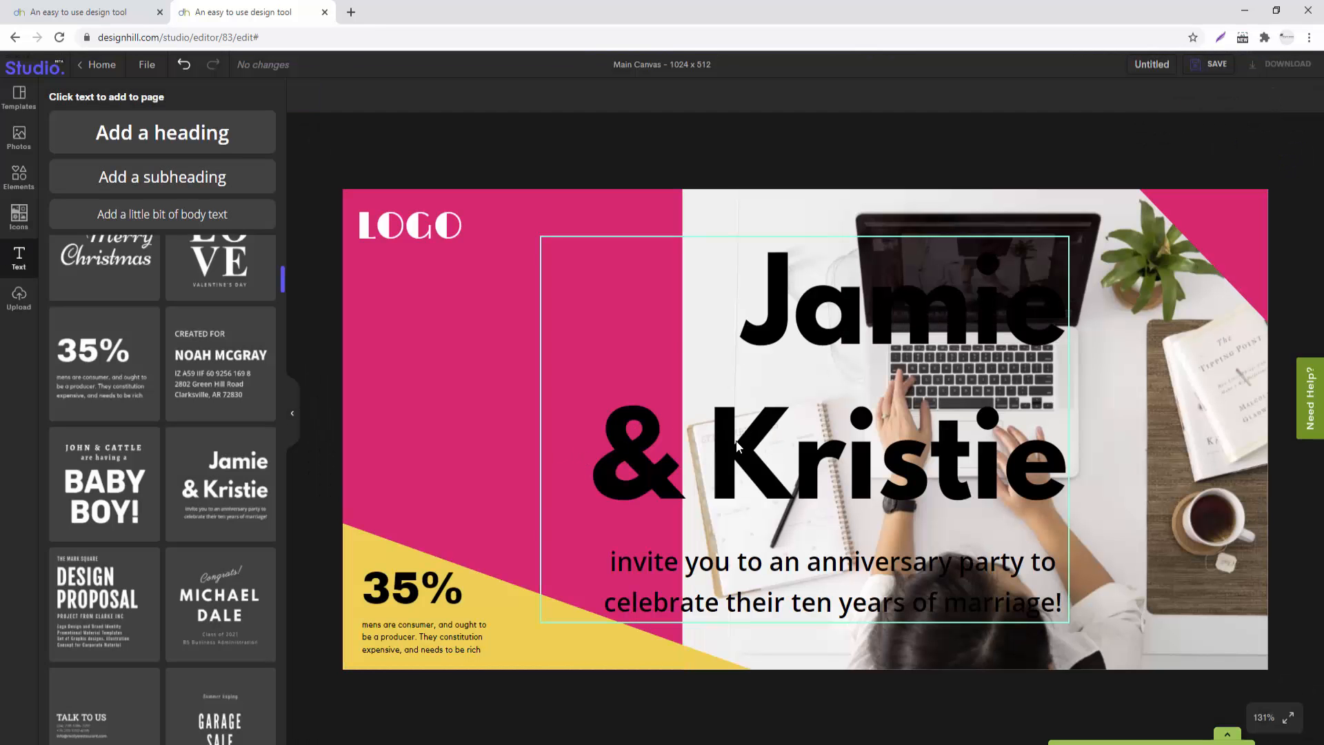
left_click_drag(784, 444, 567, 417)
left_click_drag(853, 595, 580, 517)
left_click_drag(572, 260, 610, 328)
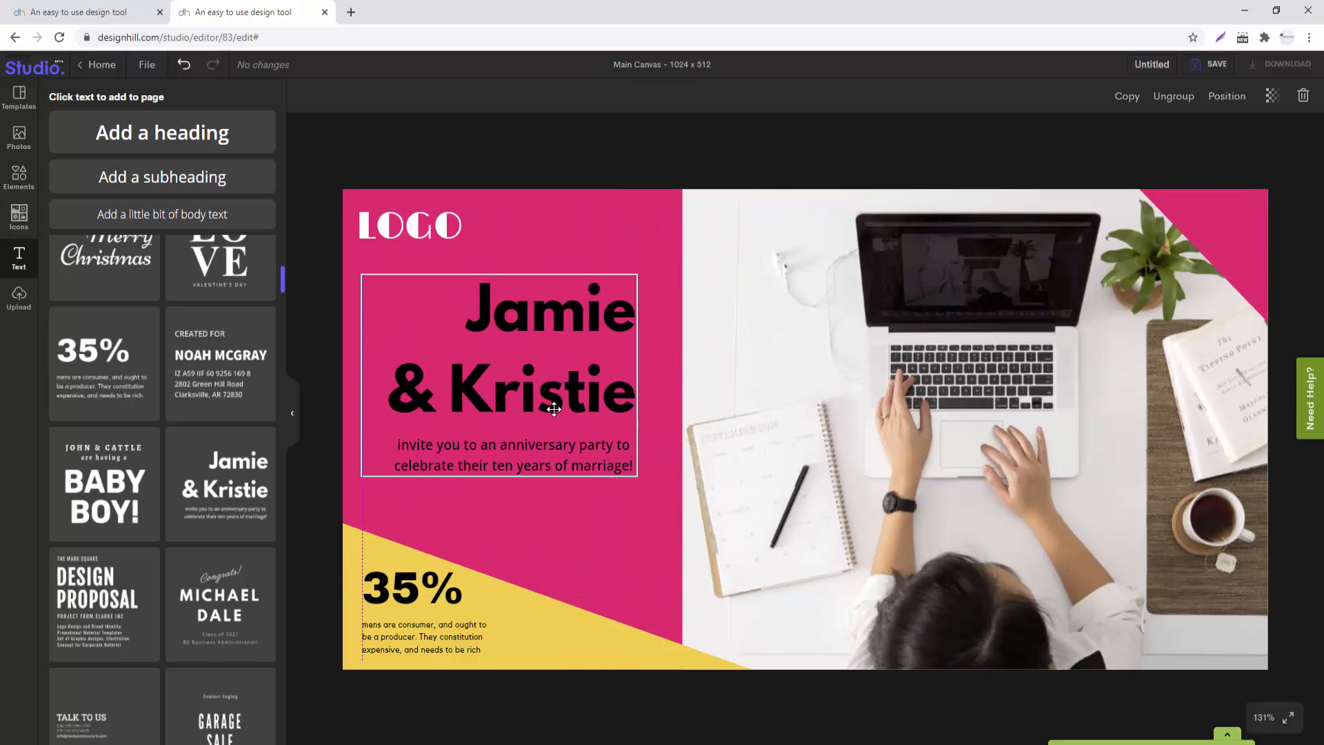
Step: Ungroup the anniversary invitation text and left-align its large two-line heading
left_click(1172, 102)
double_click(576, 310)
key("ctrl+a")
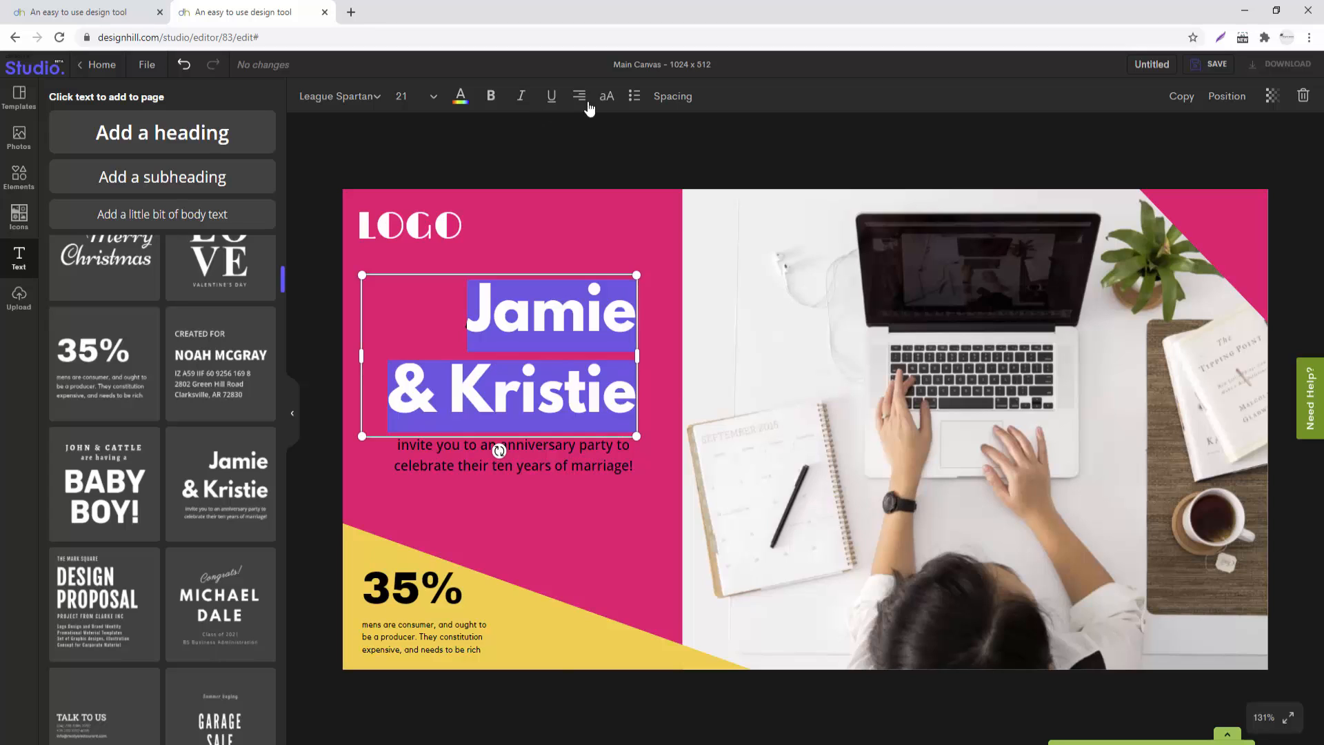
left_click(588, 96)
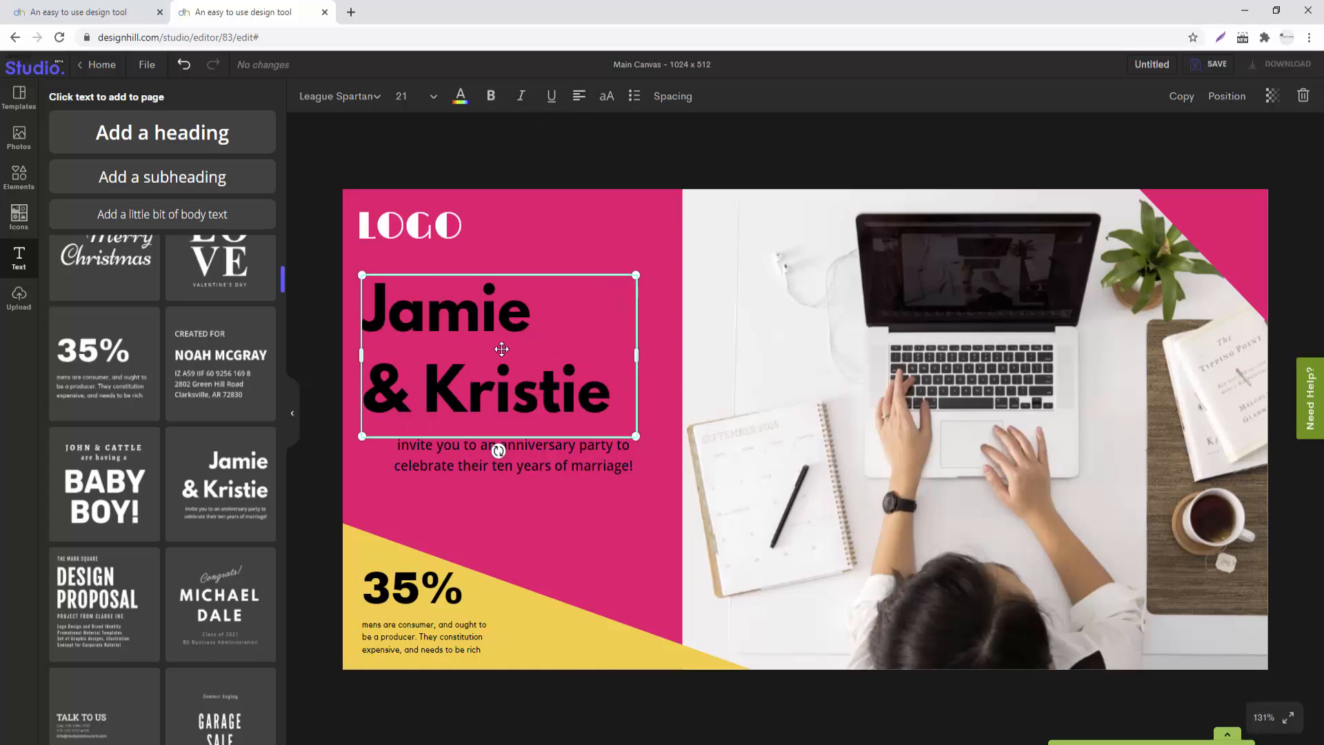
Step: Replace the two-line heading's text with "Online Education" and widen its text box so each word fits on one line
triple_click(506, 381)
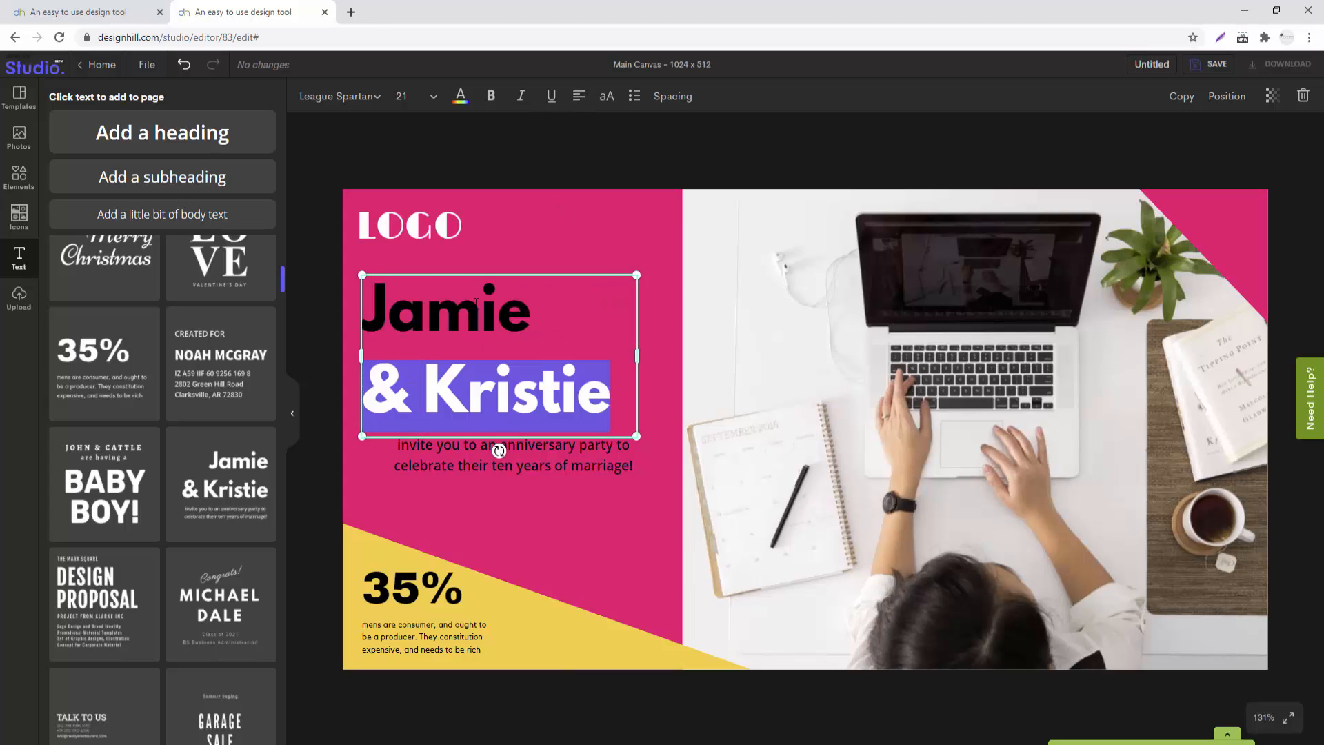
double_click(476, 304)
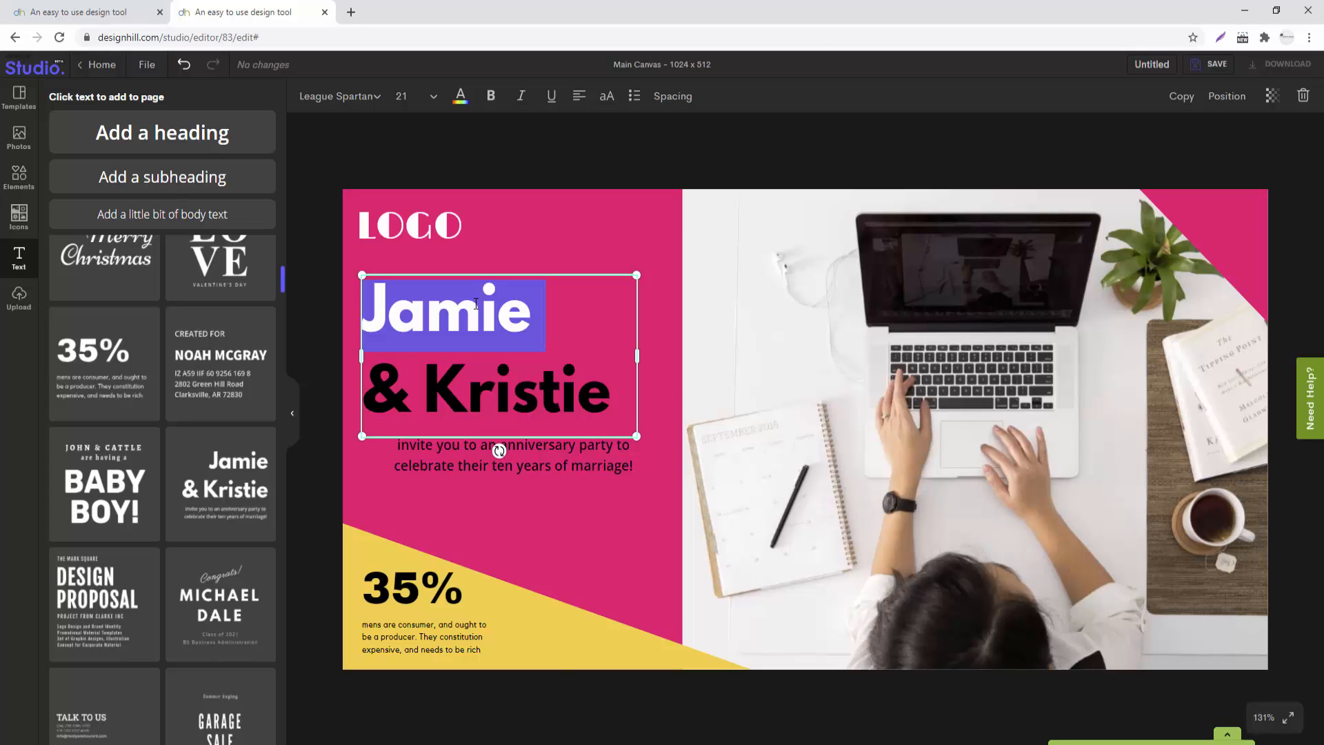
type("Online&")
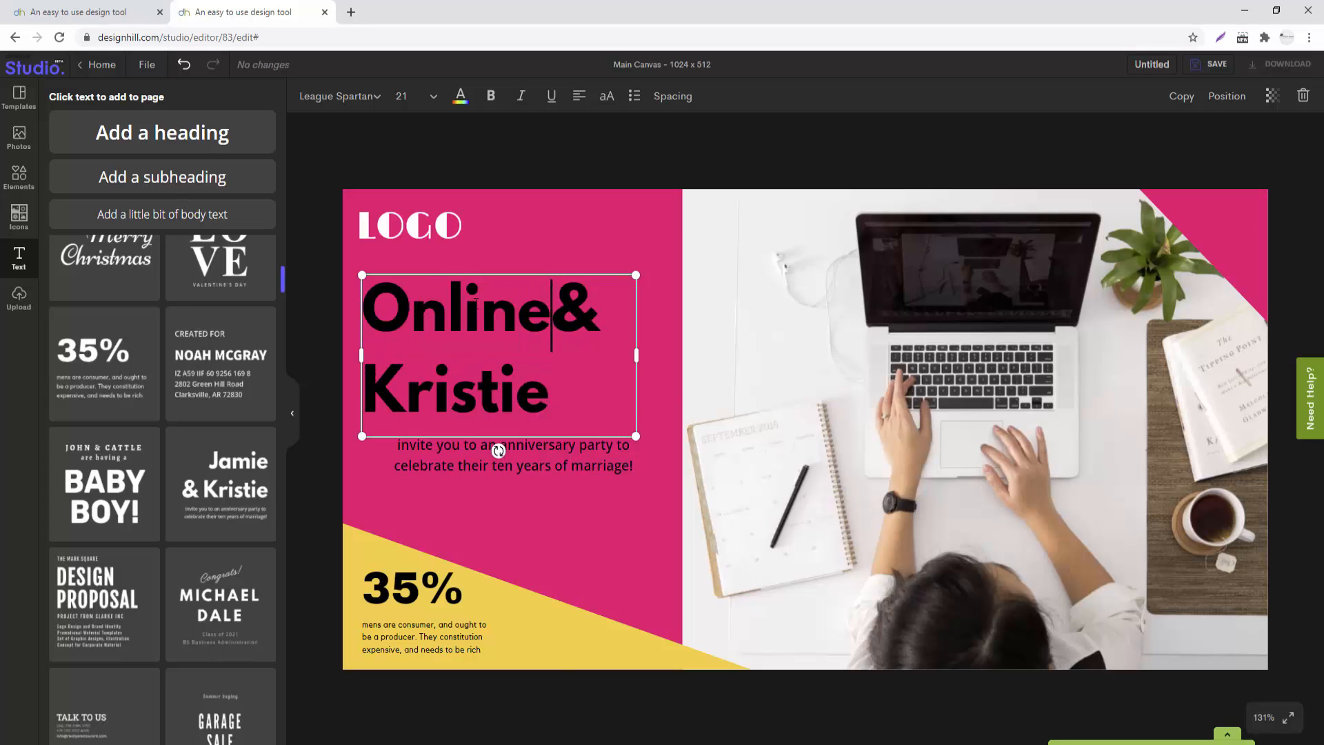
key("Delete")
key("Delete")
key("Delete")
key("Delete")
key("Delete")
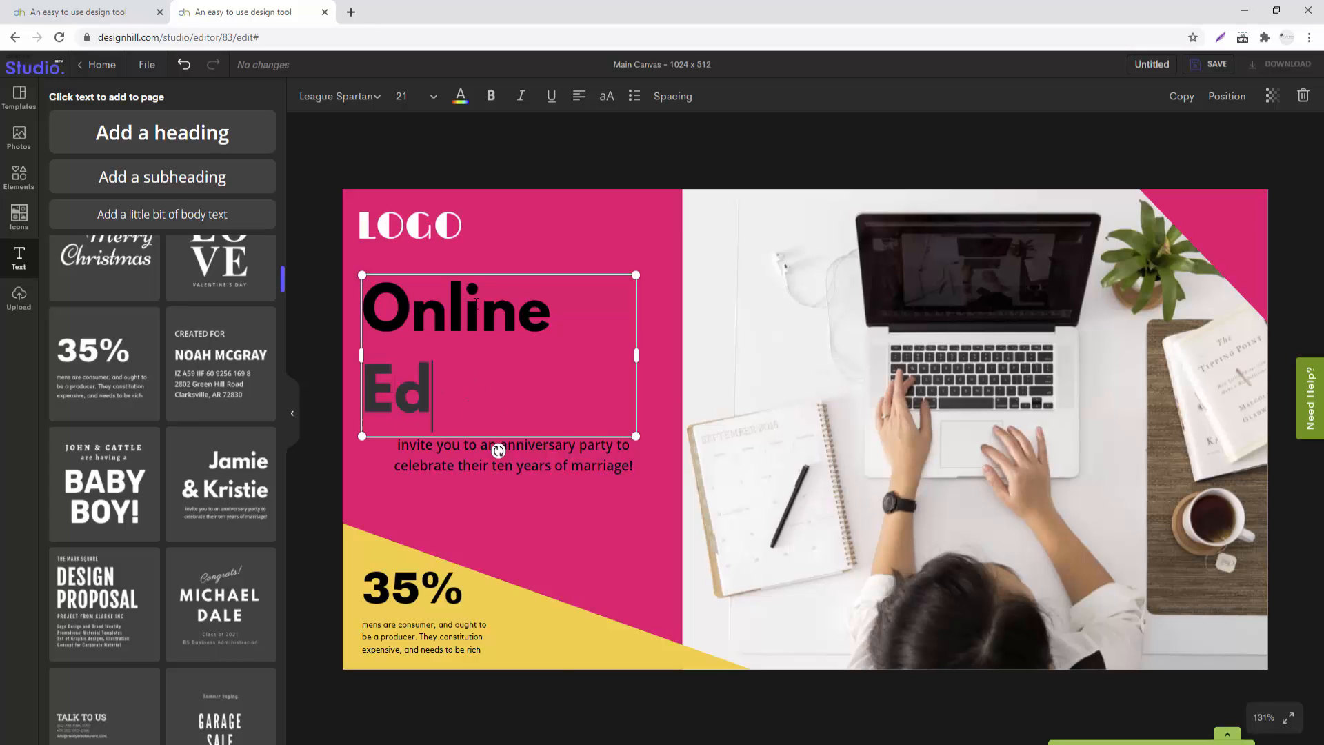
type("Education")
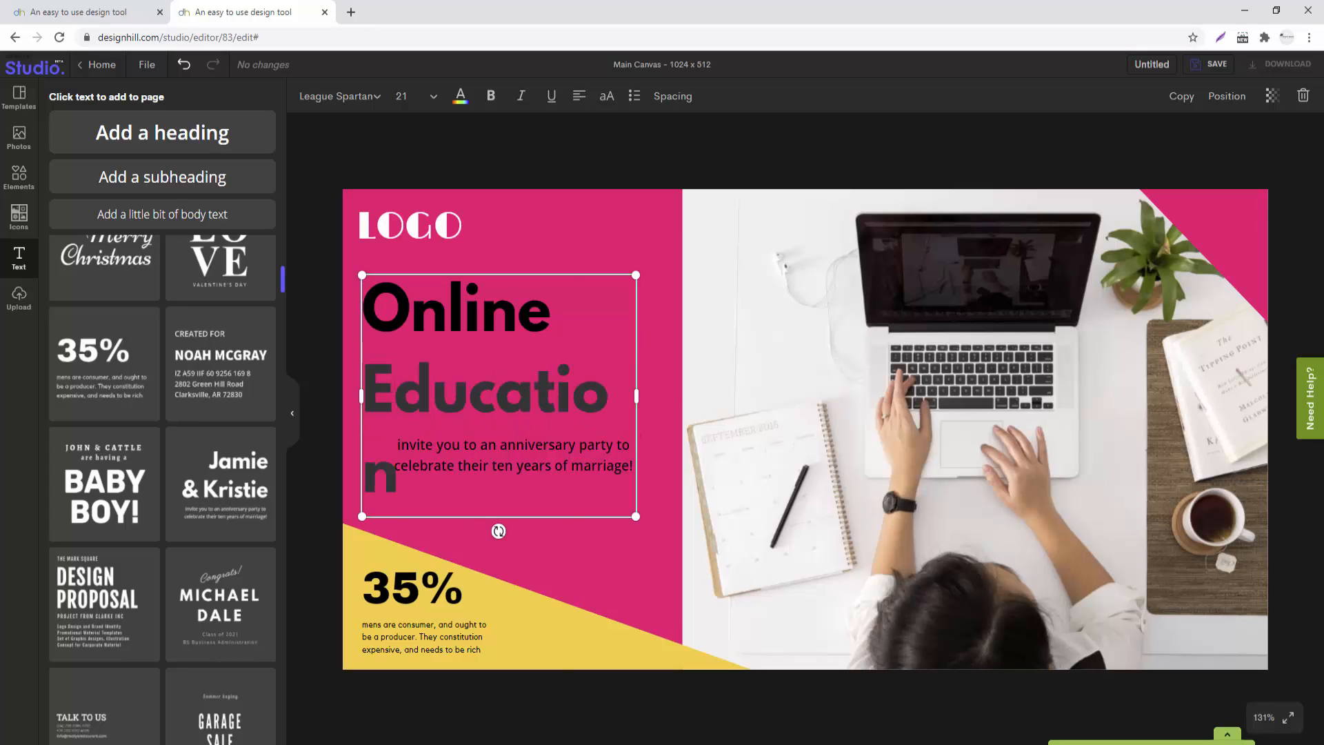
left_click_drag(636, 395, 670, 395)
Step: Colour the "Online Education" heading white #FFFFFF, scale it down and place it just above the invitation paragraph
left_click(460, 96)
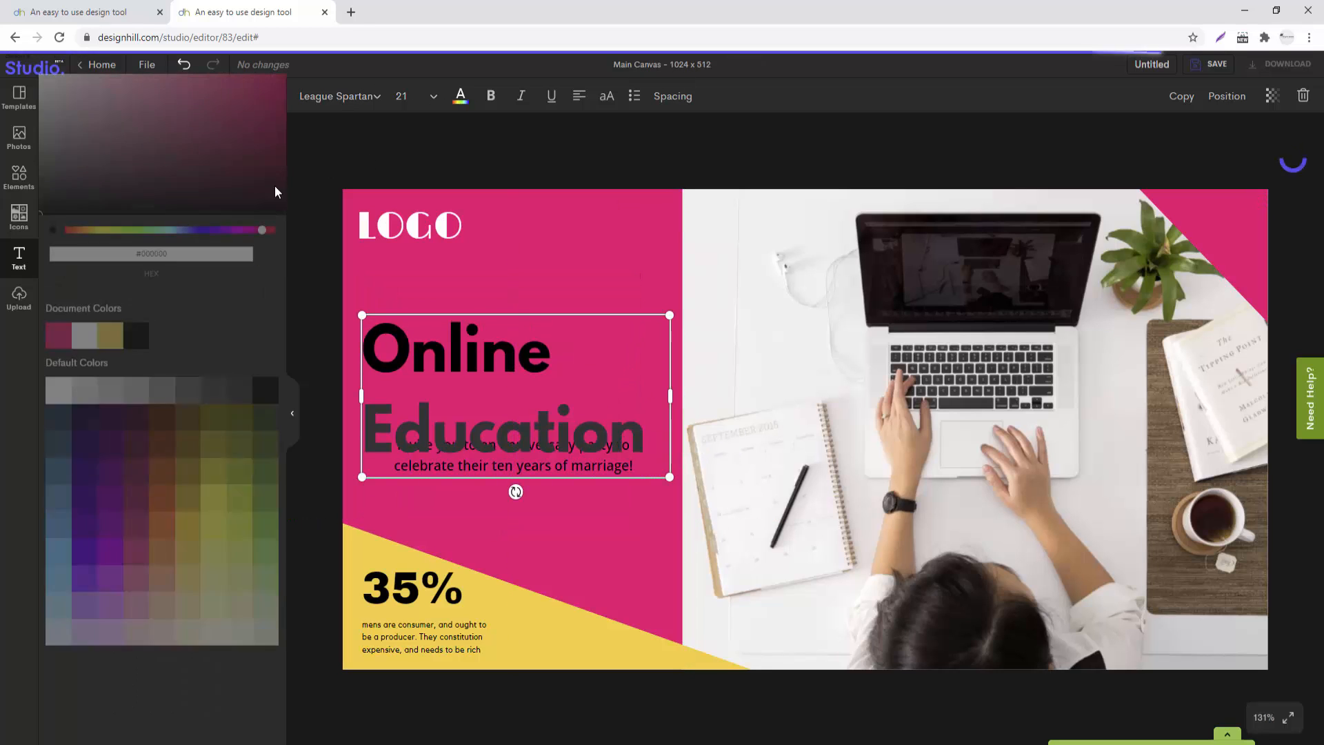
left_click(84, 339)
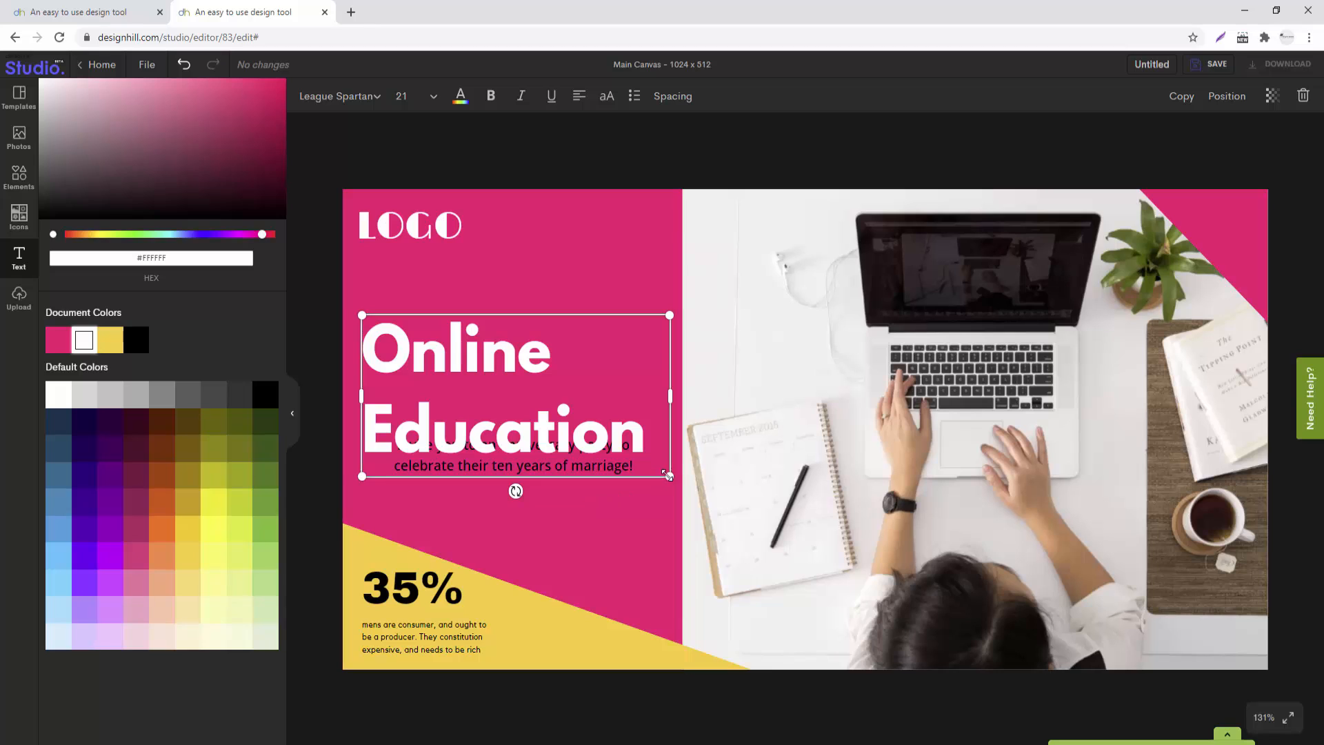
left_click_drag(669, 476, 558, 418)
left_click_drag(466, 370, 493, 378)
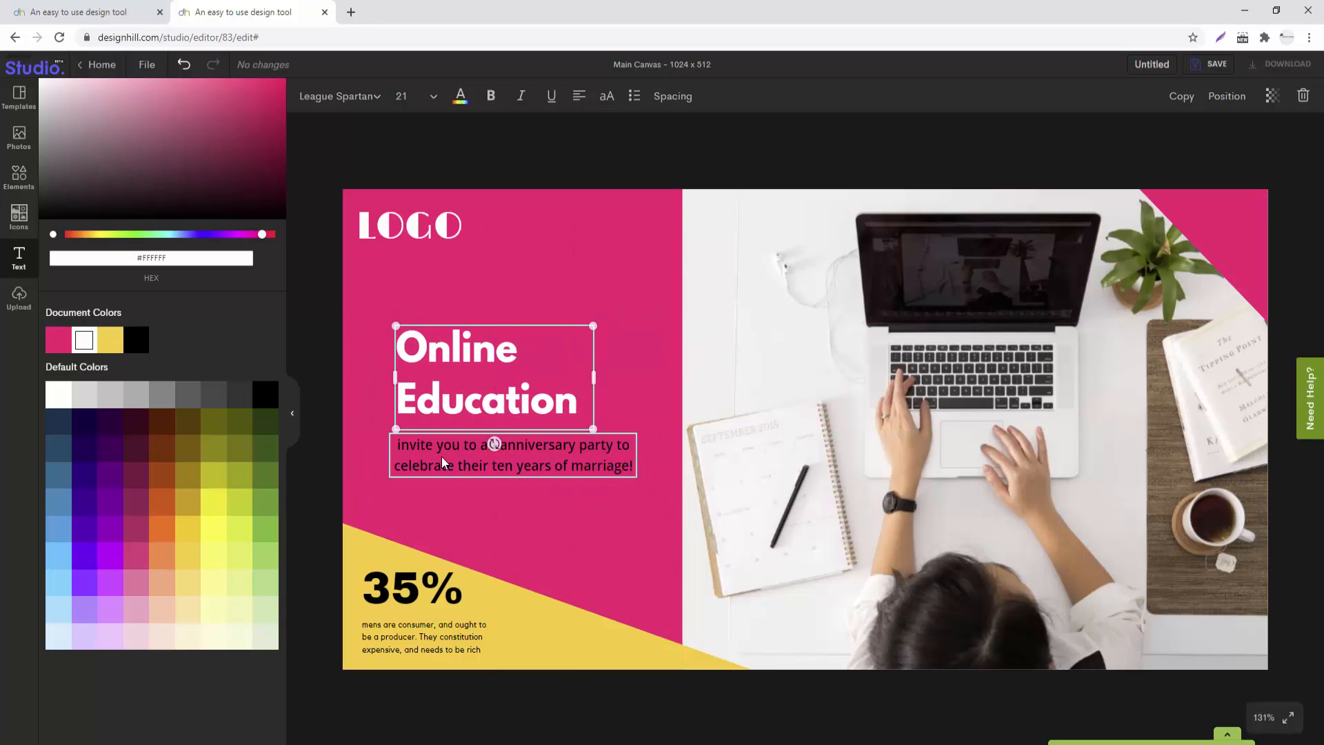
Step: Left-align the invitation paragraph, line it up beneath the "Online Education" heading and colour it white
left_click(493, 445)
left_click(579, 96)
left_click(579, 96)
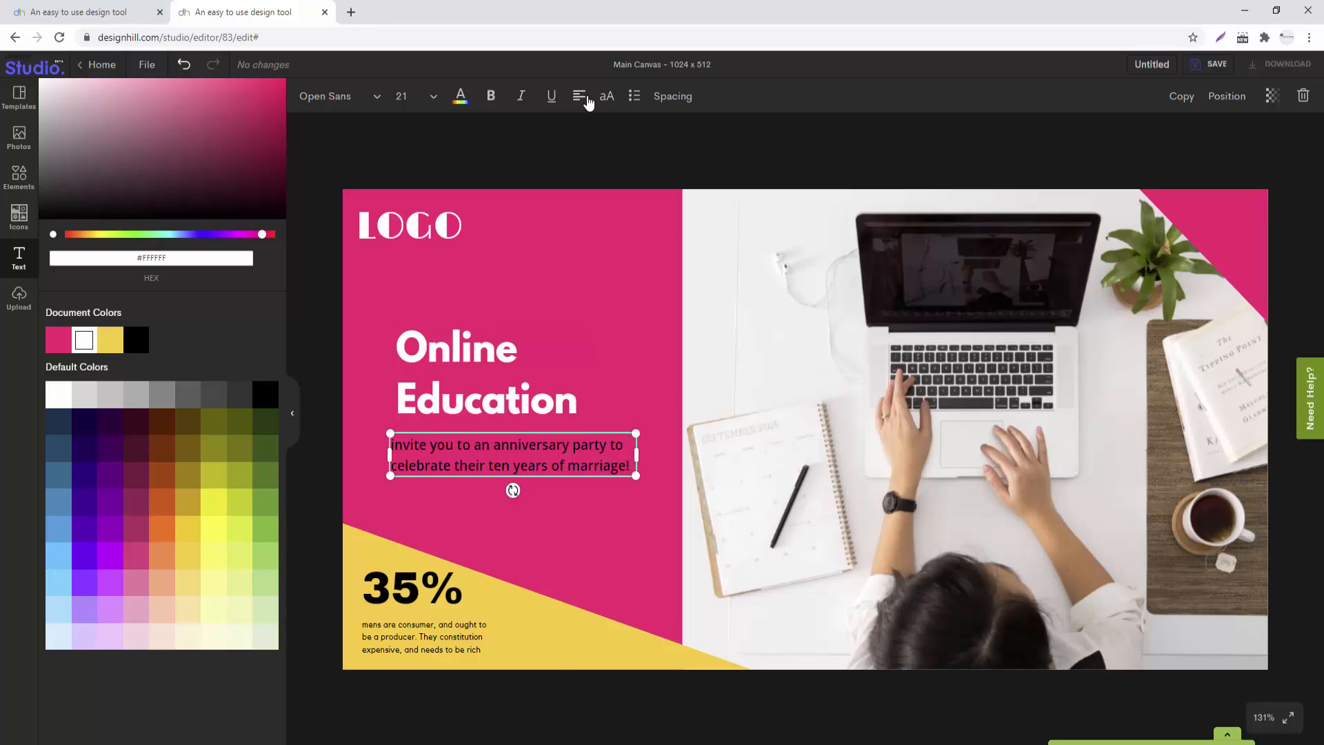
left_click_drag(432, 464, 438, 459)
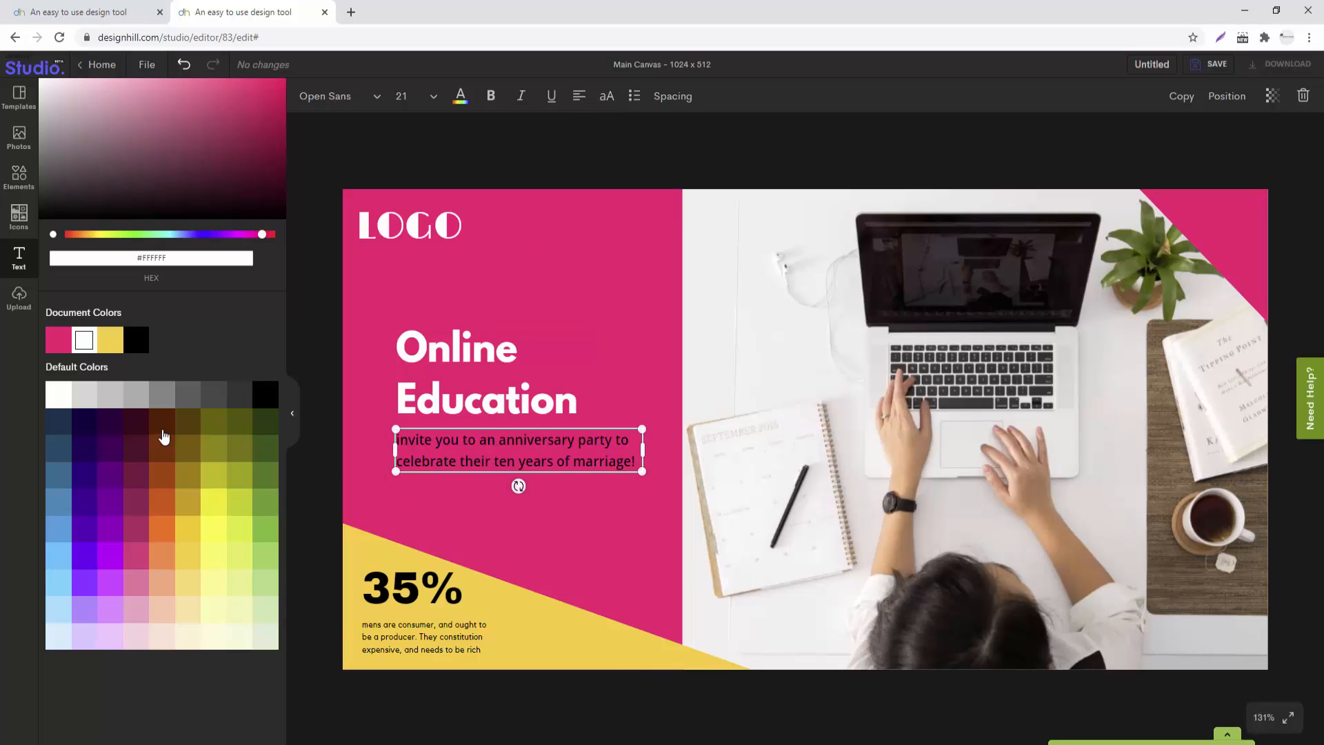
left_click(60, 397)
Step: Group the heading with its paragraph, then scale and position the group between the logo and the 35% text, matching their left edge
left_click(445, 412, "shift")
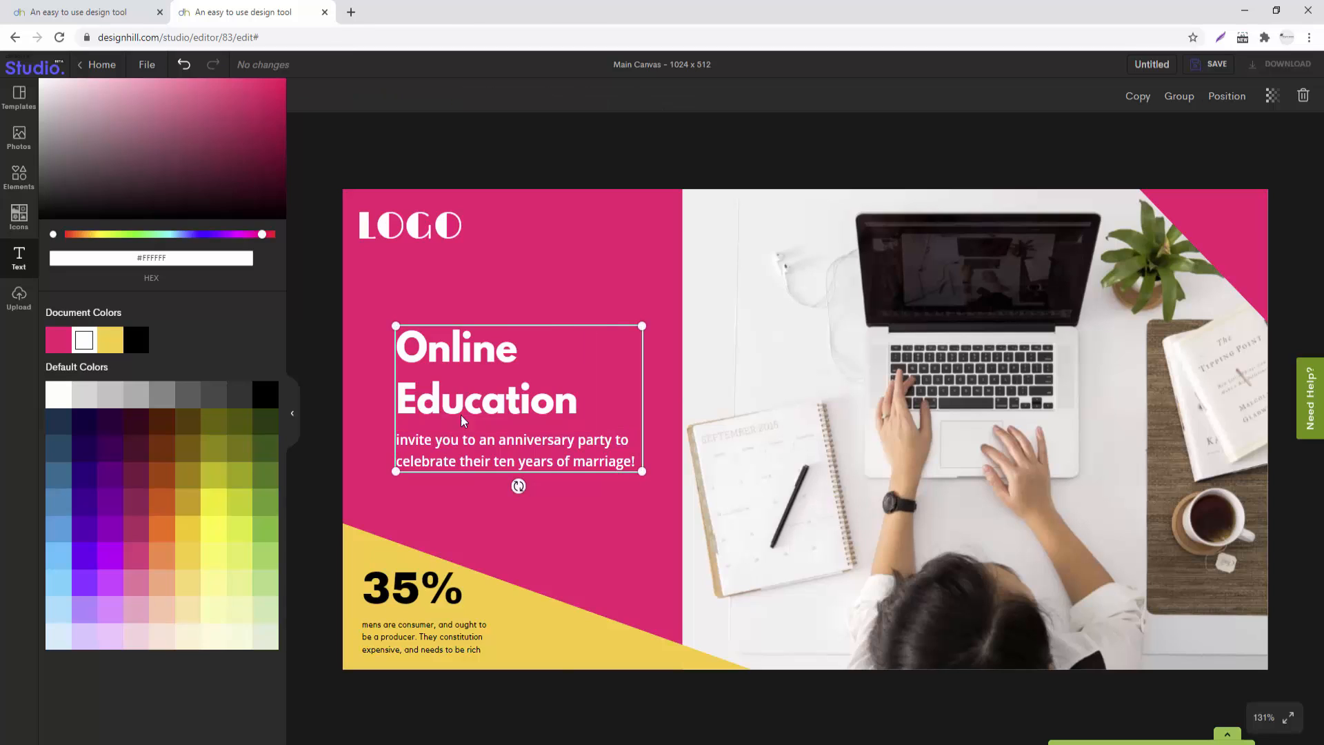
left_click(470, 424)
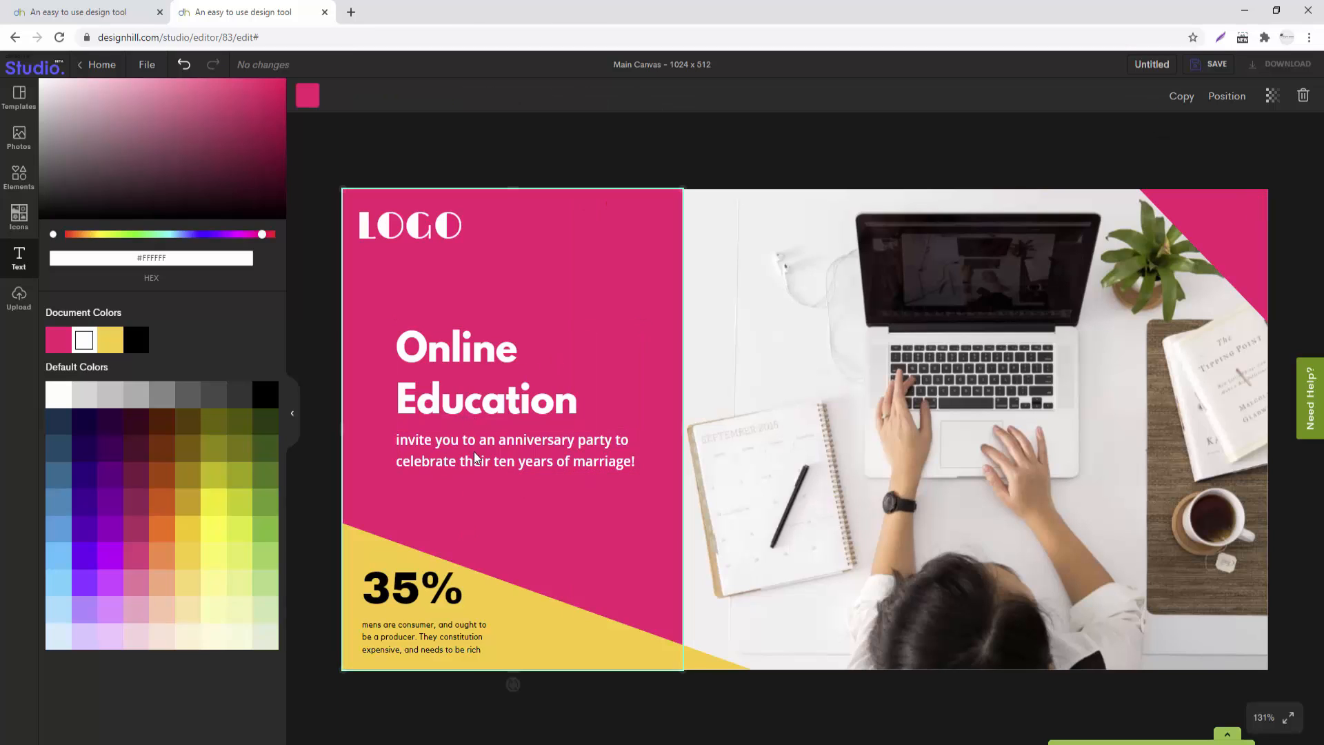
left_click(474, 447)
left_click(473, 398, "shift")
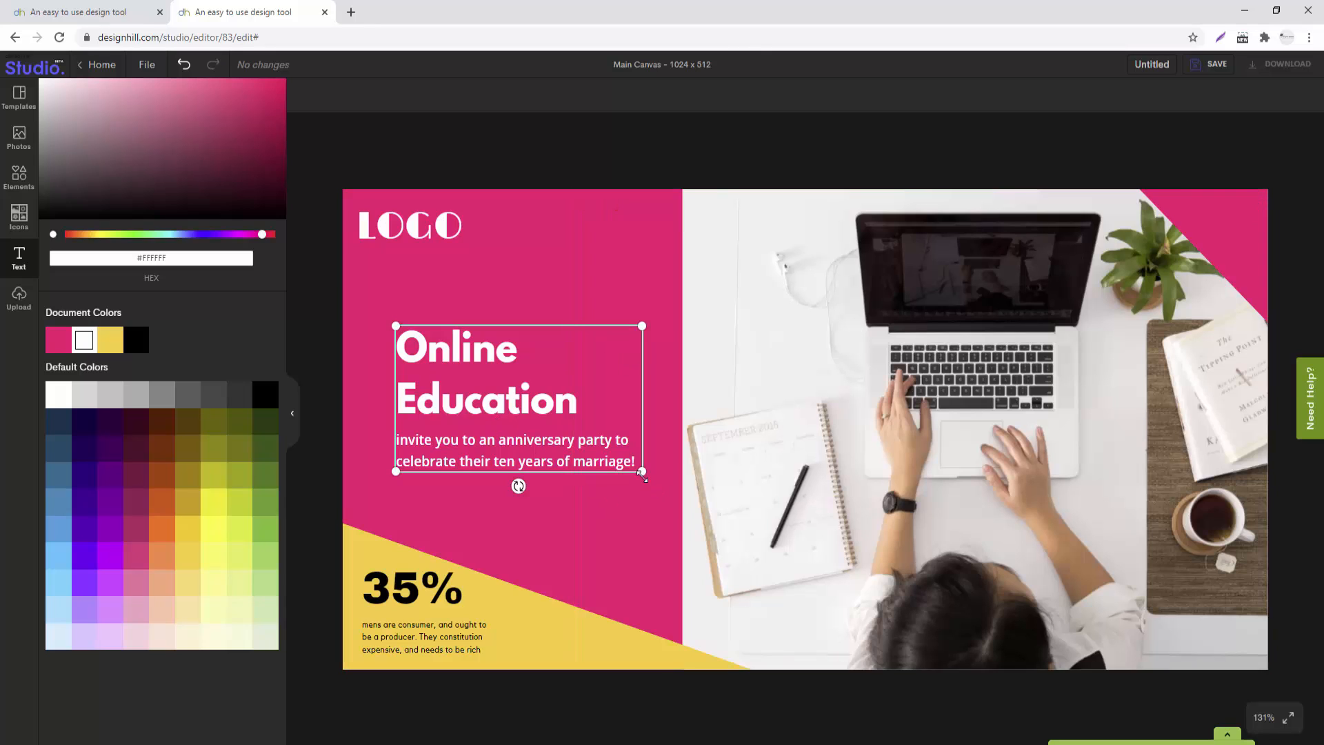
left_click_drag(642, 471, 612, 457)
left_click_drag(502, 389, 466, 387)
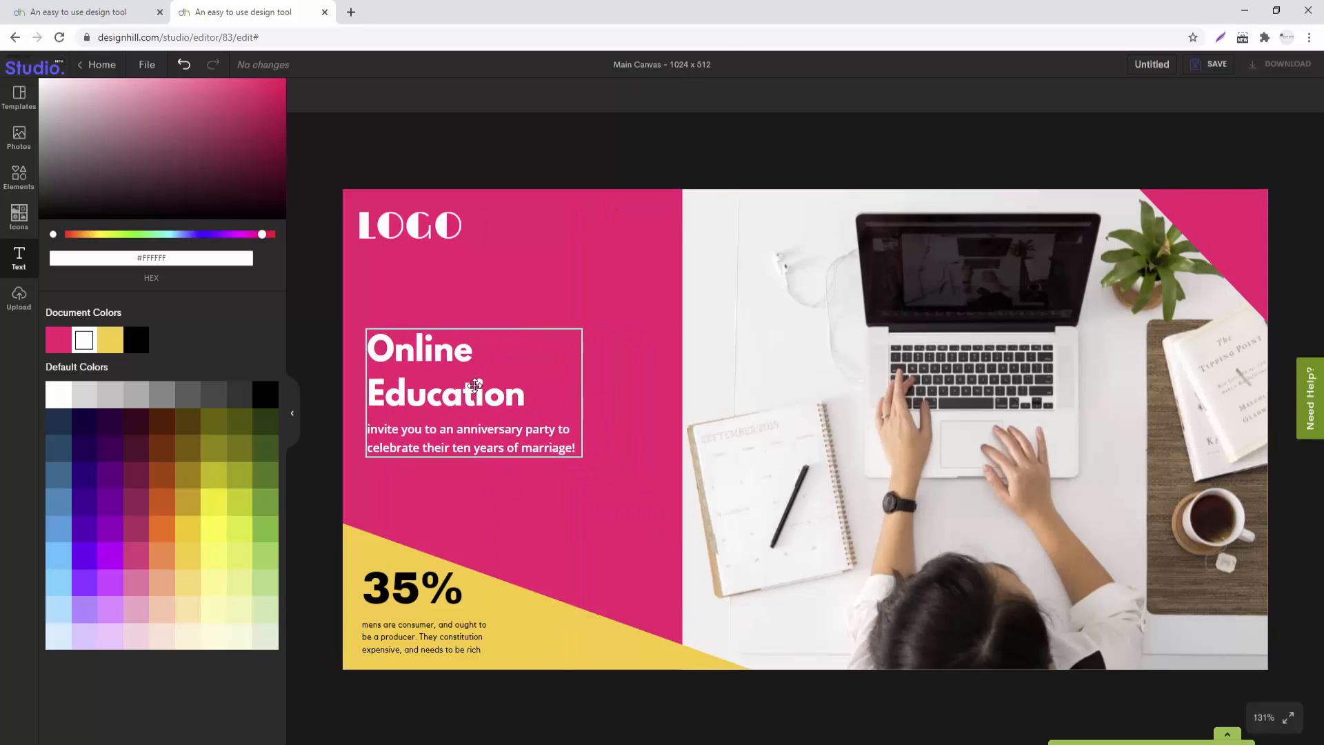
left_click_drag(582, 458, 627, 487)
left_click(558, 537)
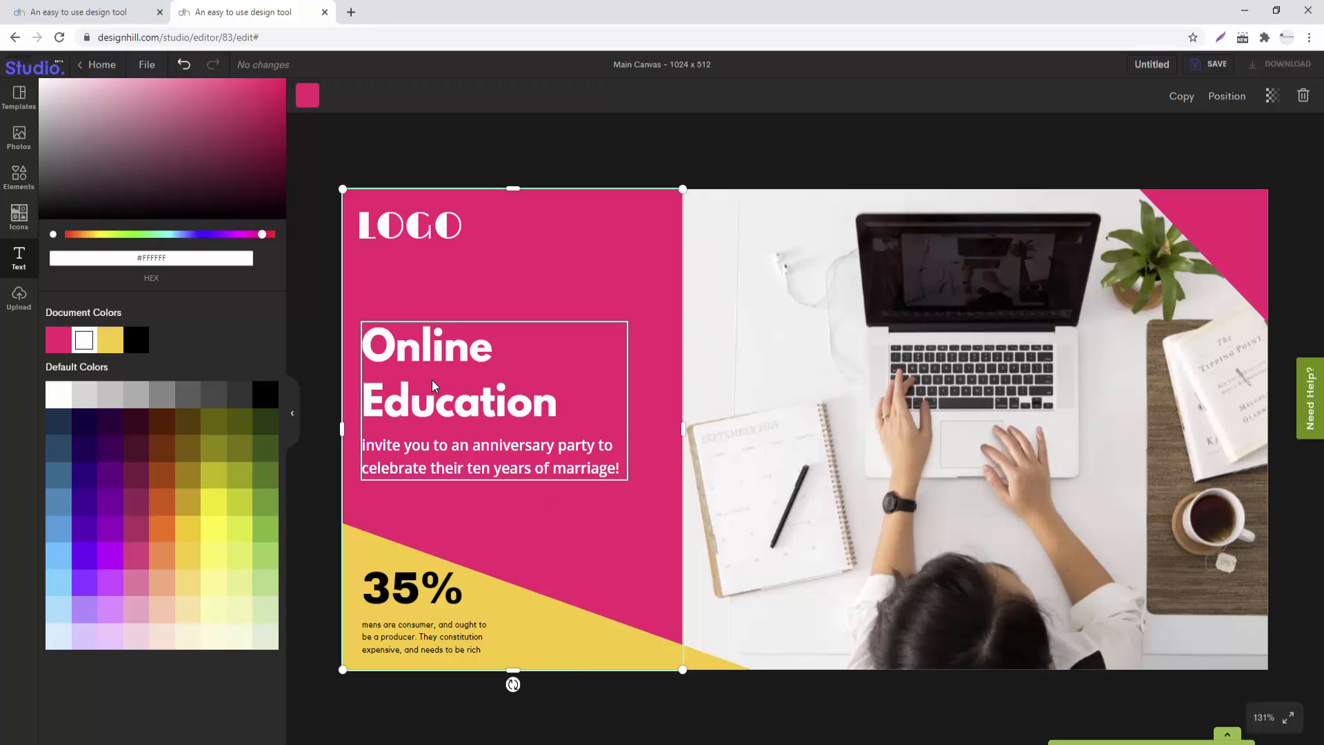
left_click_drag(431, 379, 433, 366)
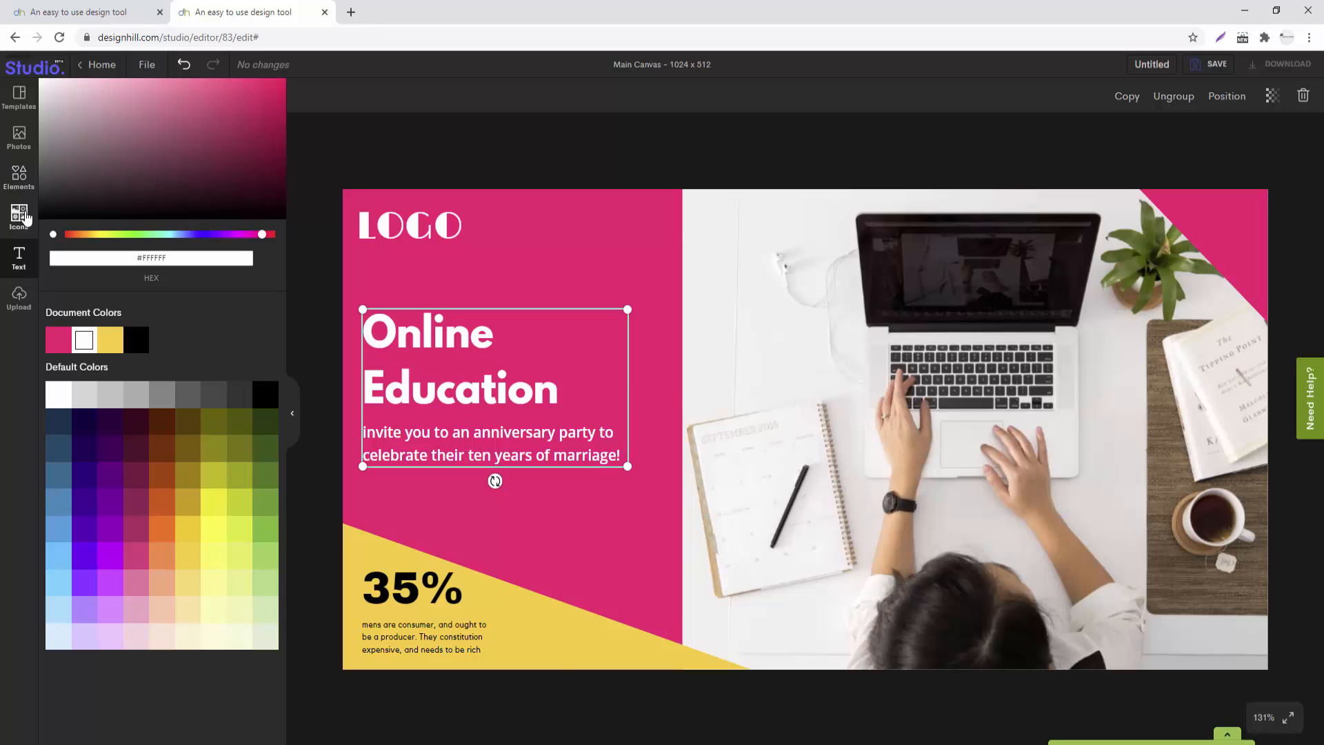
Step: Add a square stretched into a bar about 113 px tall across the canvas's bottom-right edge, and send it behind the yellow shape
left_click(19, 173)
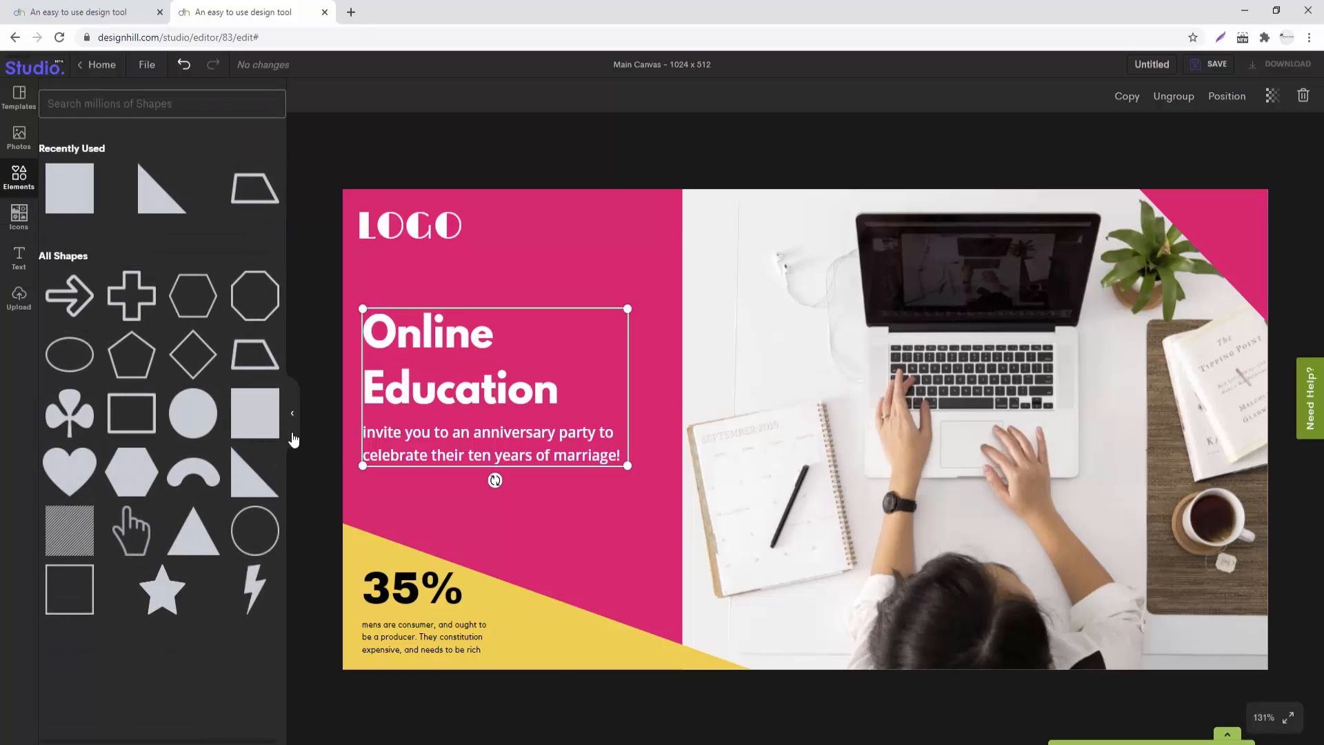
left_click(255, 413)
left_click_drag(993, 233, 1272, 555)
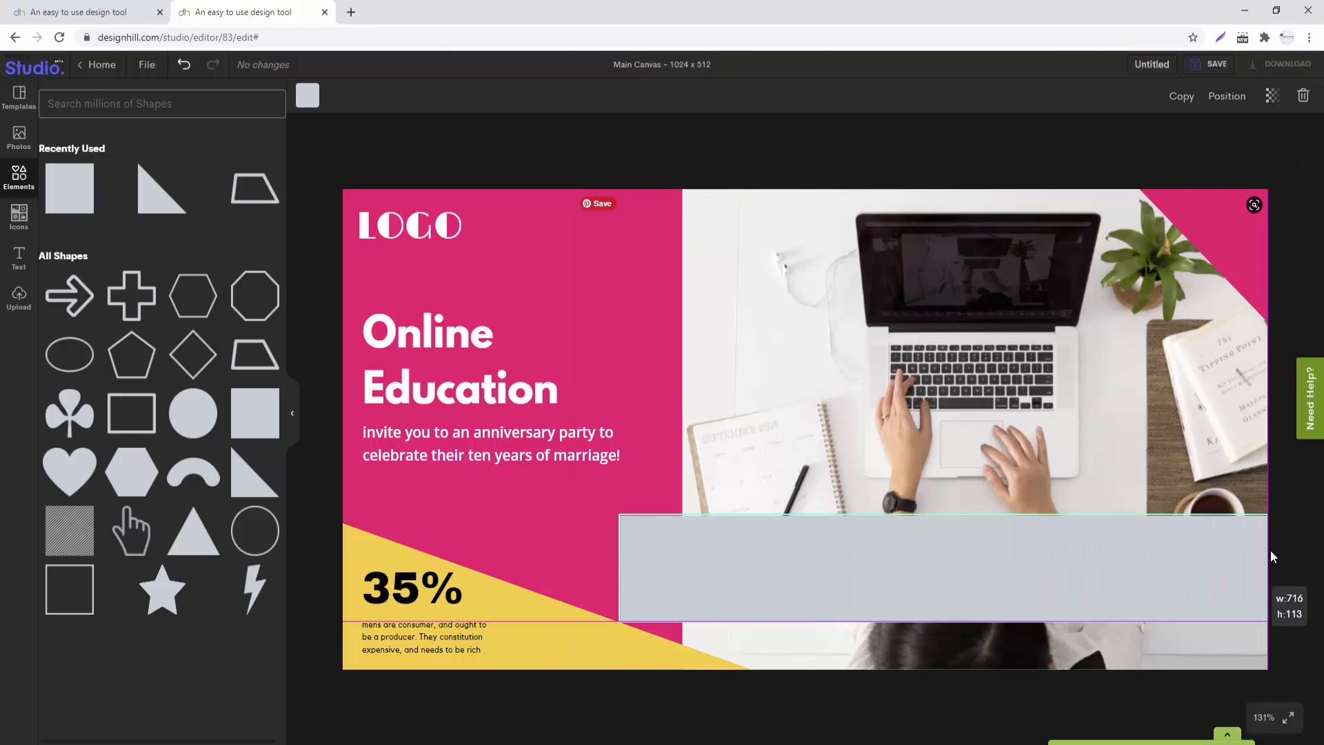
left_click_drag(987, 556, 1028, 662)
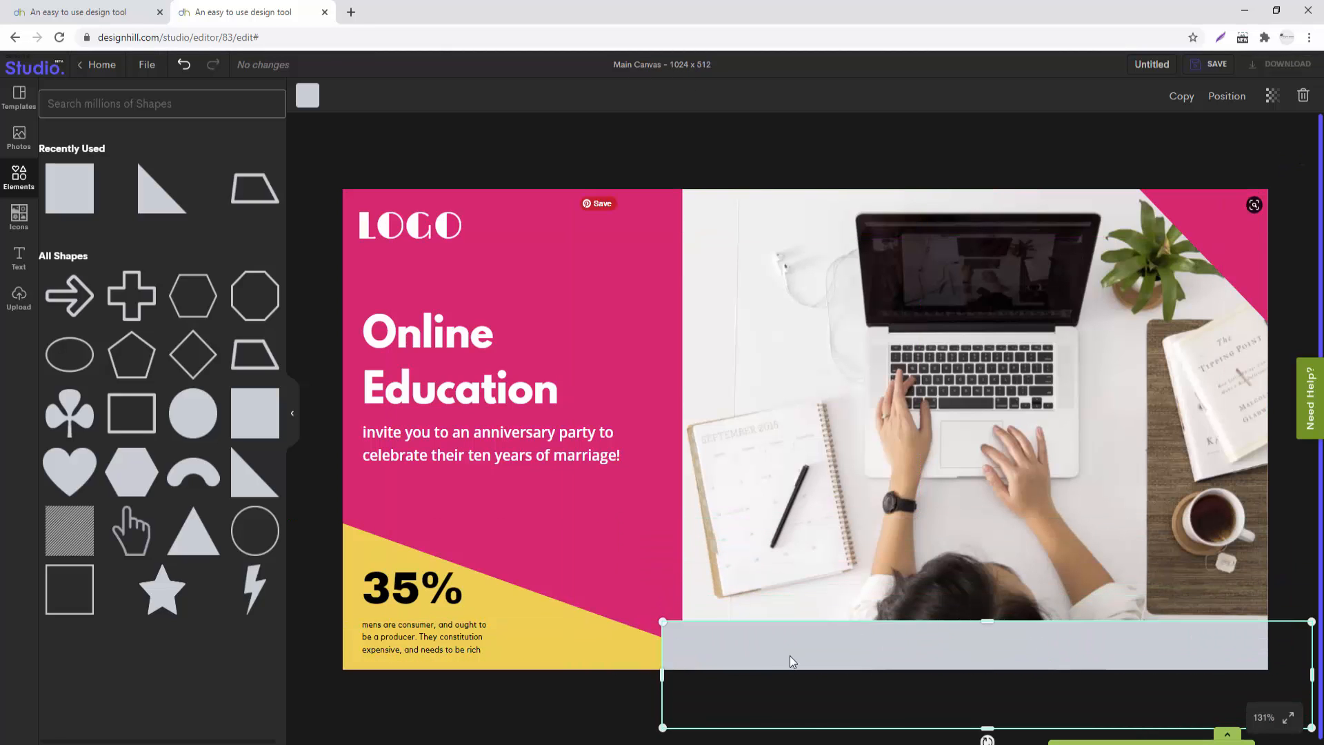
left_click_drag(656, 669, 599, 683)
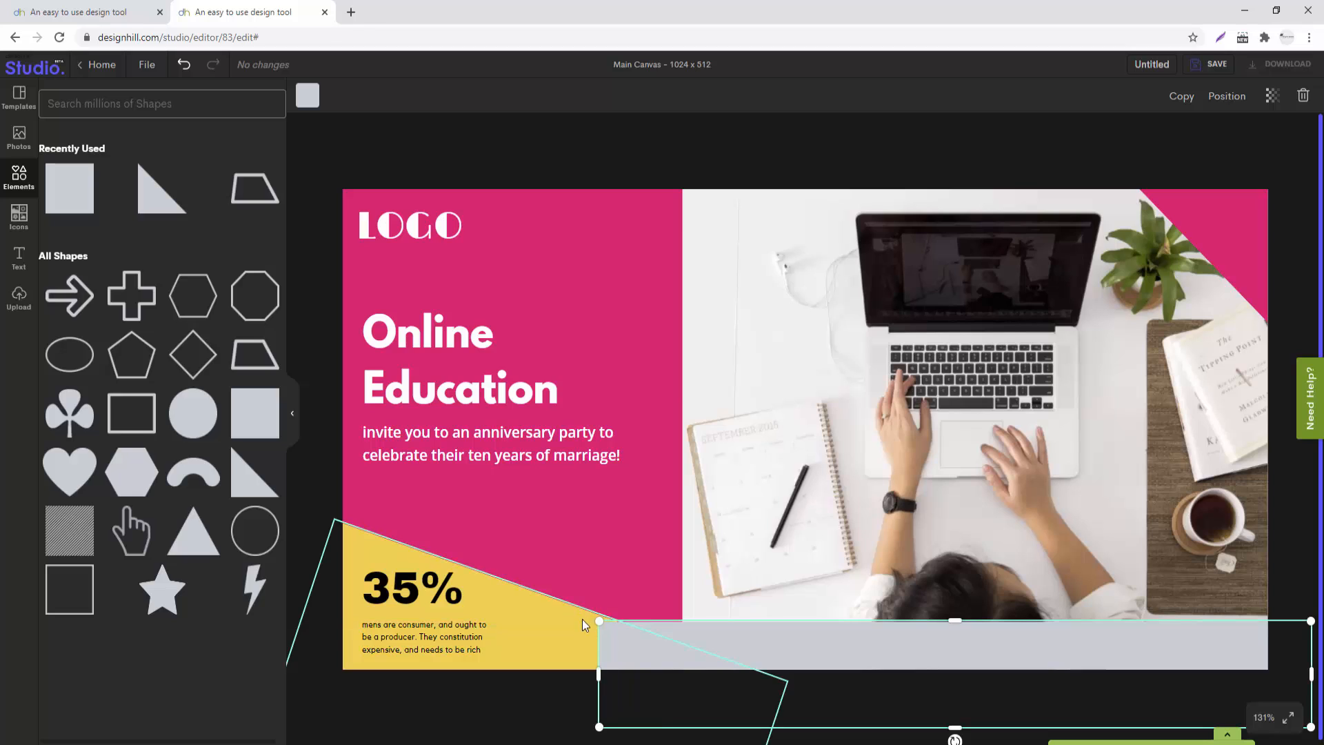
left_click(1227, 96)
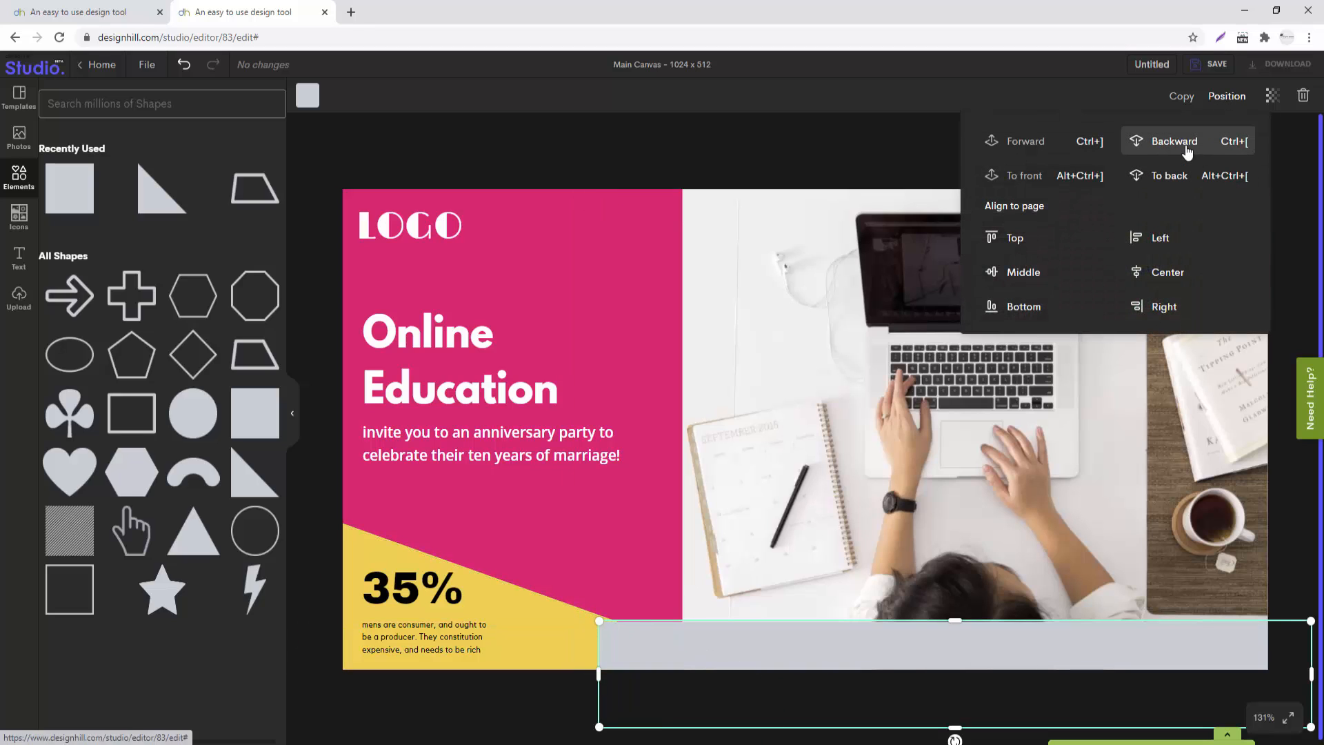
left_click(1187, 148)
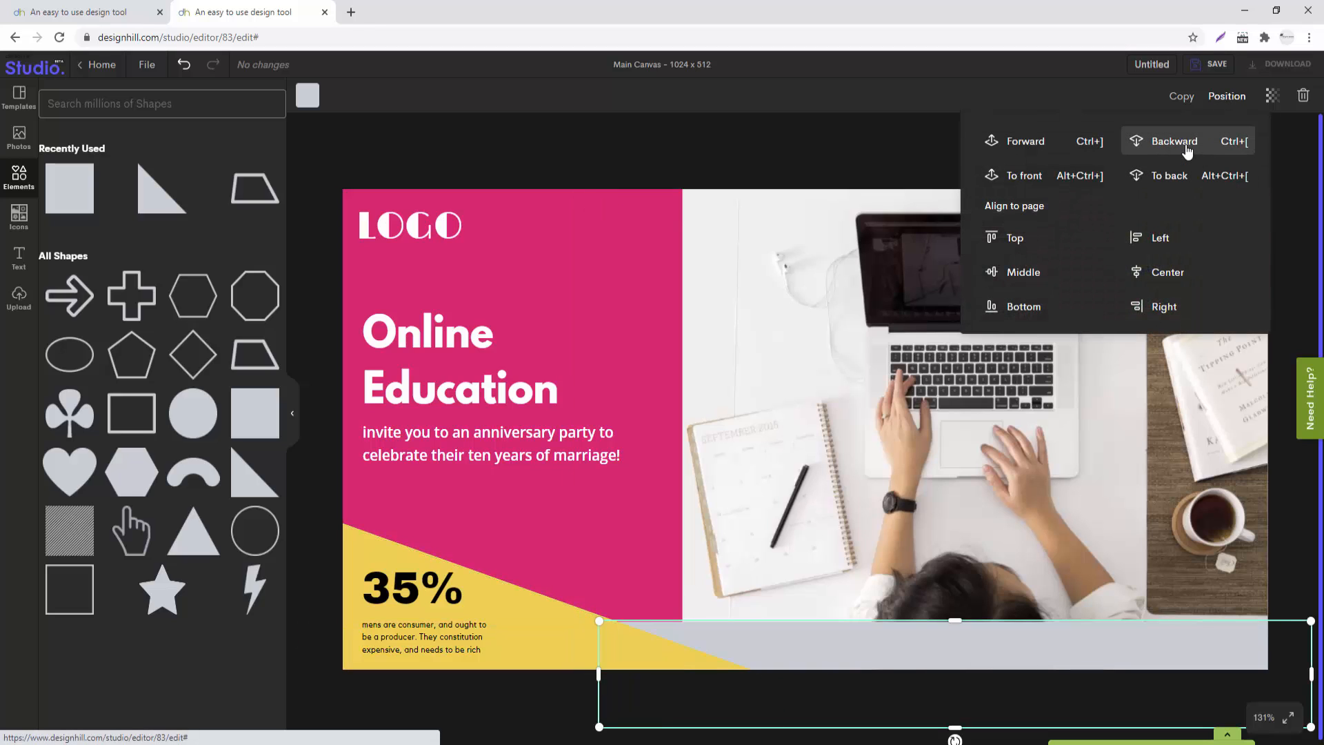
Step: Colour the bottom bar black #000000 and delete it from the canvas
left_click(307, 96)
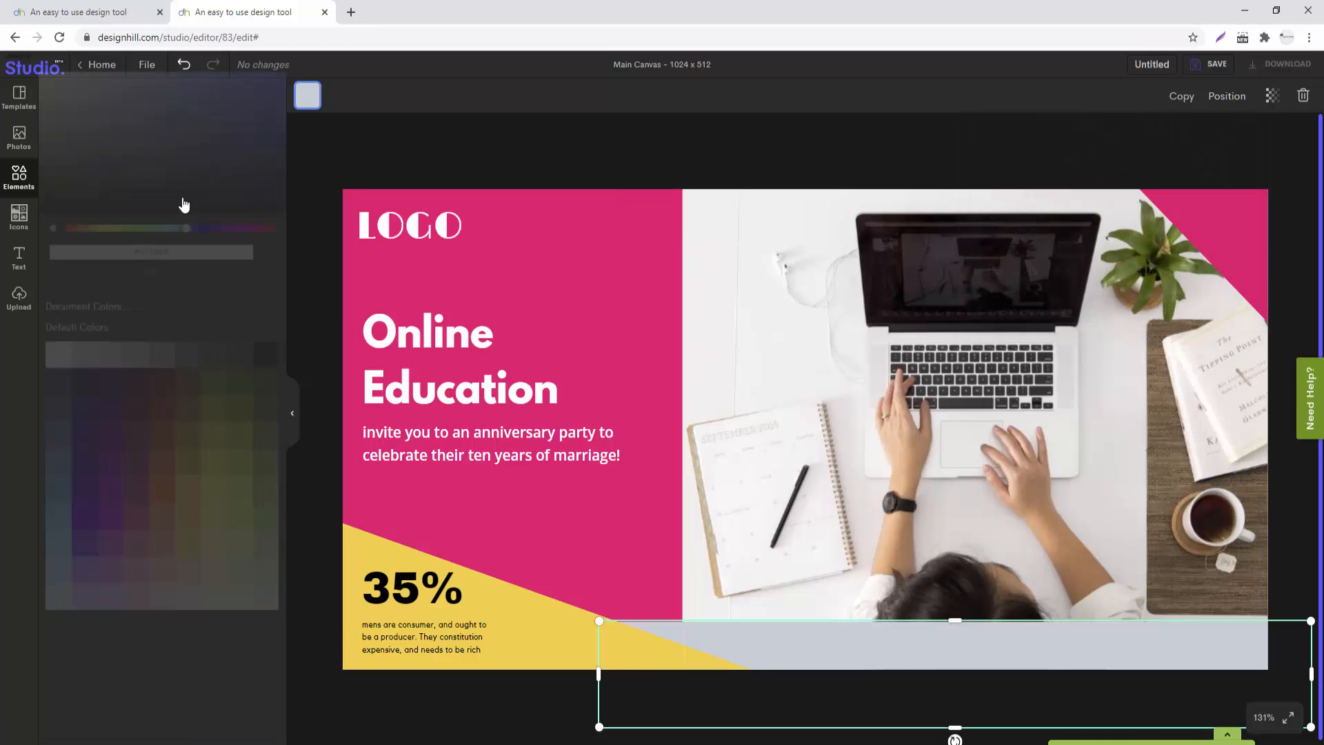
left_click(262, 362)
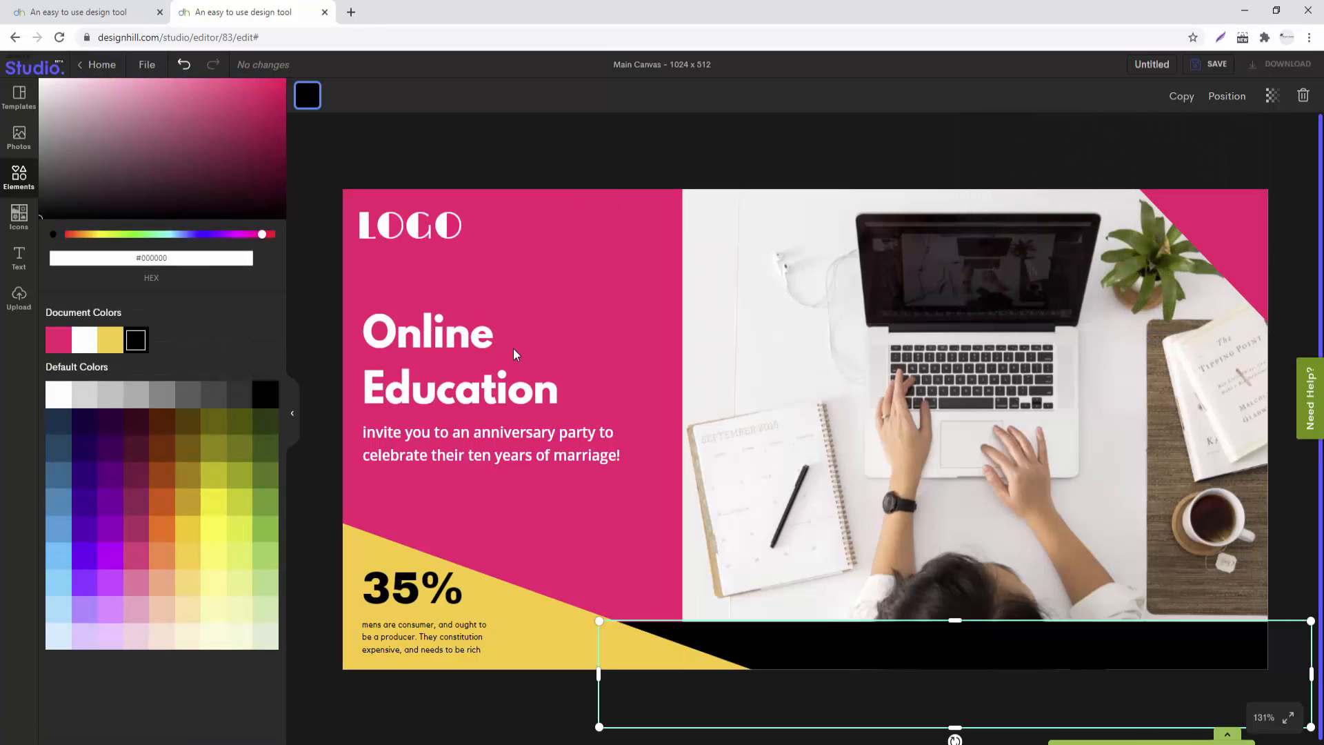
left_click(1222, 98)
left_click(1302, 96)
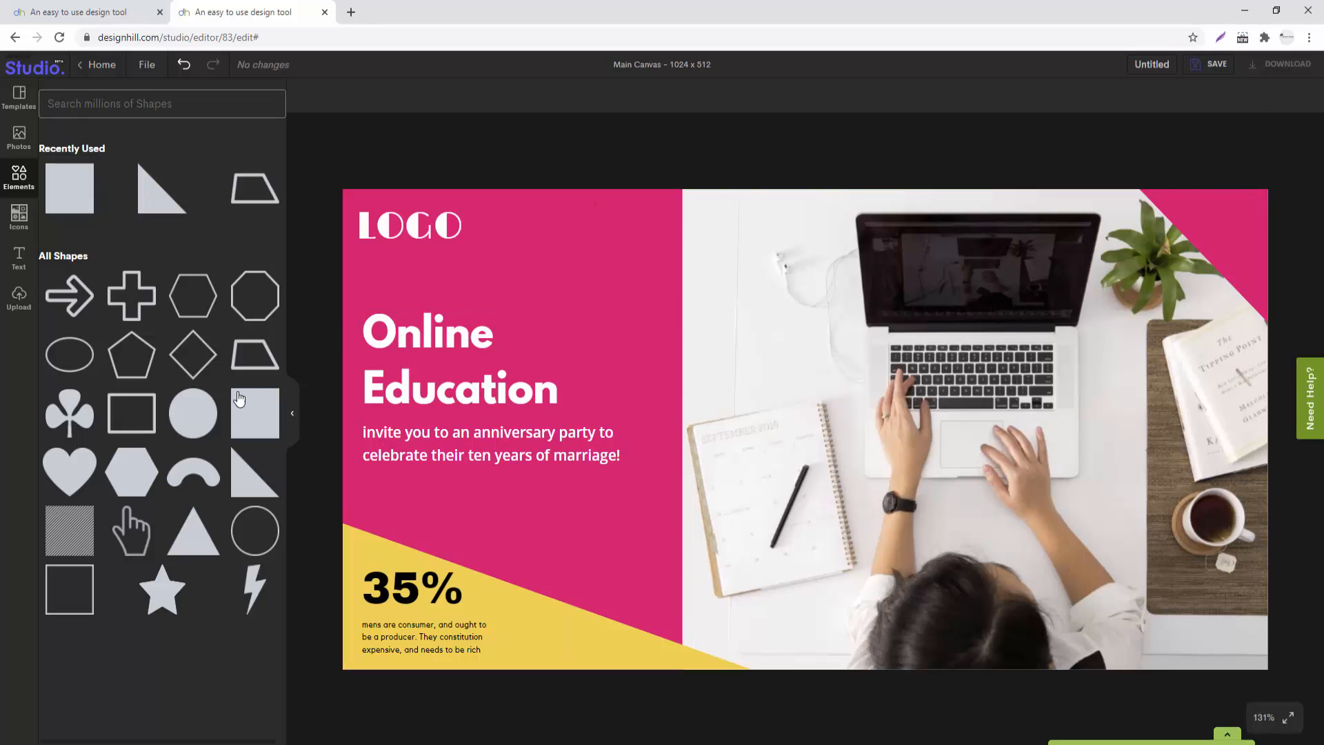
Step: Add a square stretched into a wide bar along the photo's bottom edge, and send it backward behind the yellow shape
left_click(253, 412)
left_click_drag(991, 237, 1321, 581)
left_click_drag(988, 553, 968, 644)
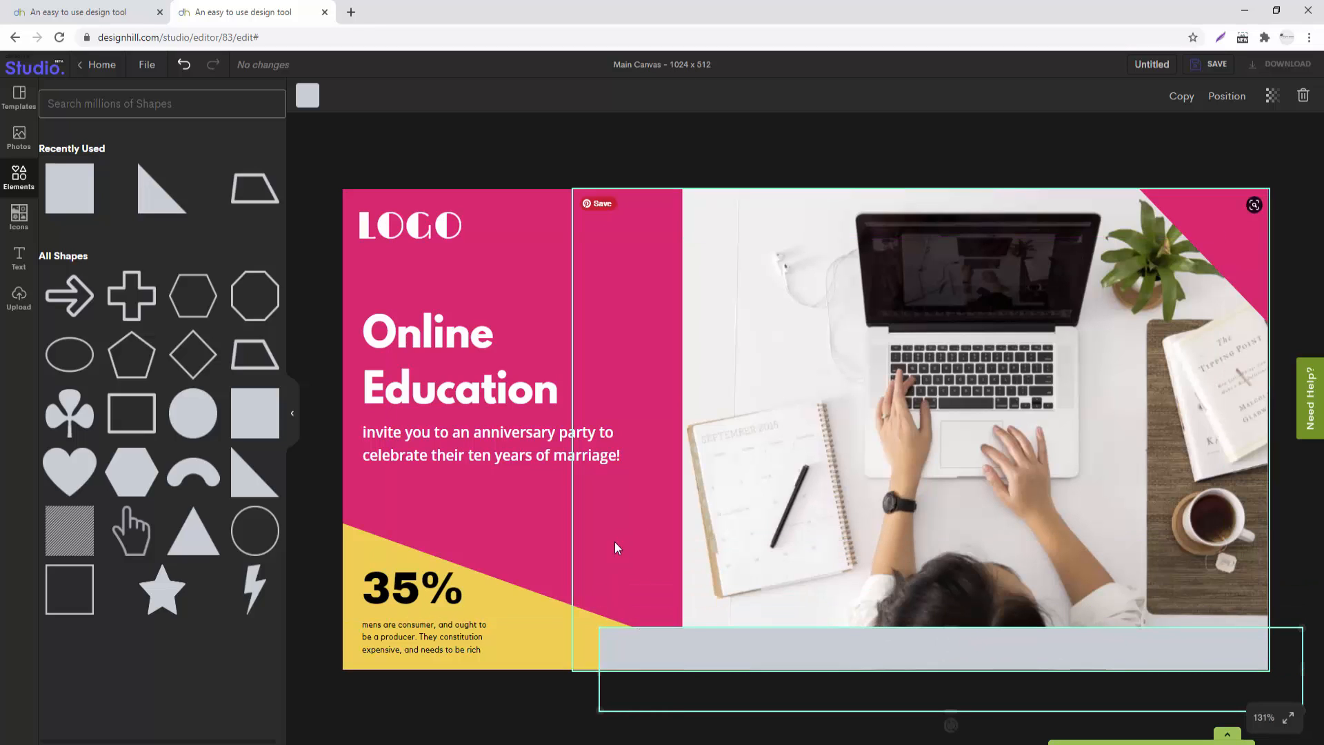
left_click(1221, 102)
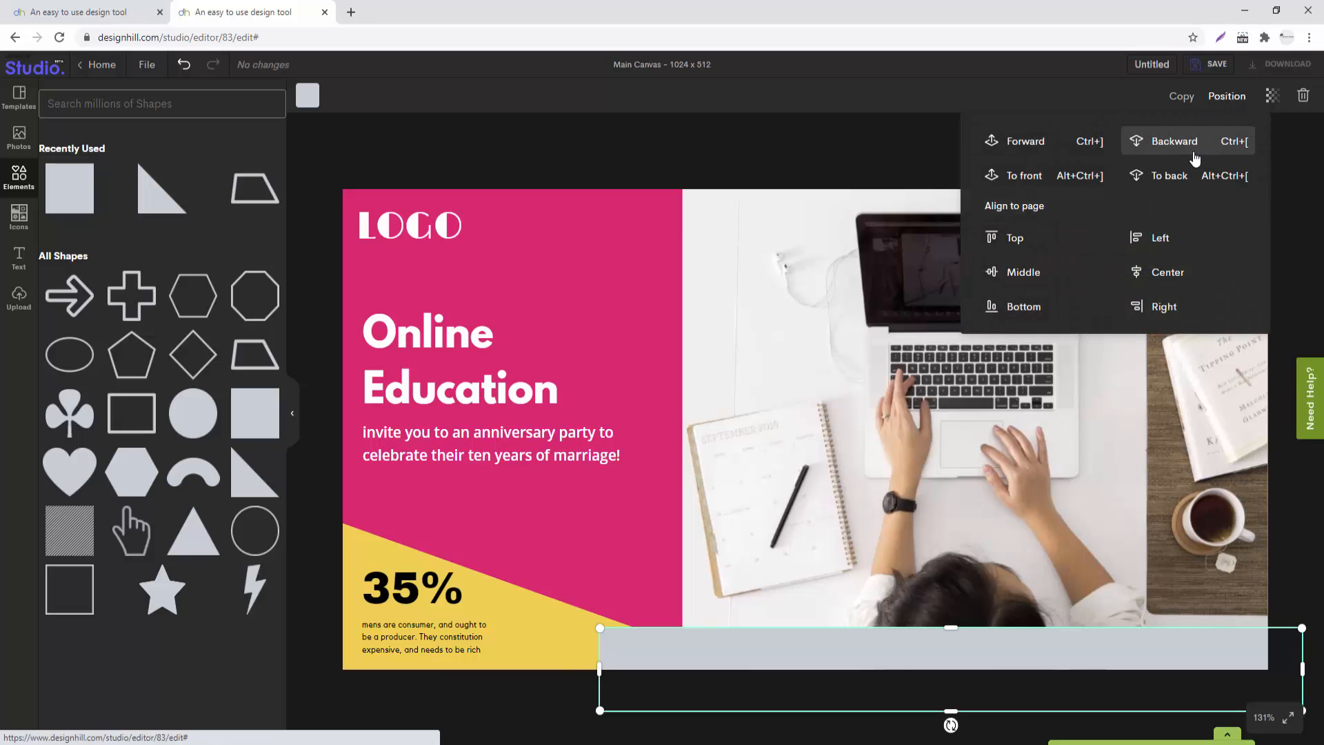
Step: Colour the bottom bar black #000000 and set its transparency to 77
left_click(308, 96)
left_click(266, 357)
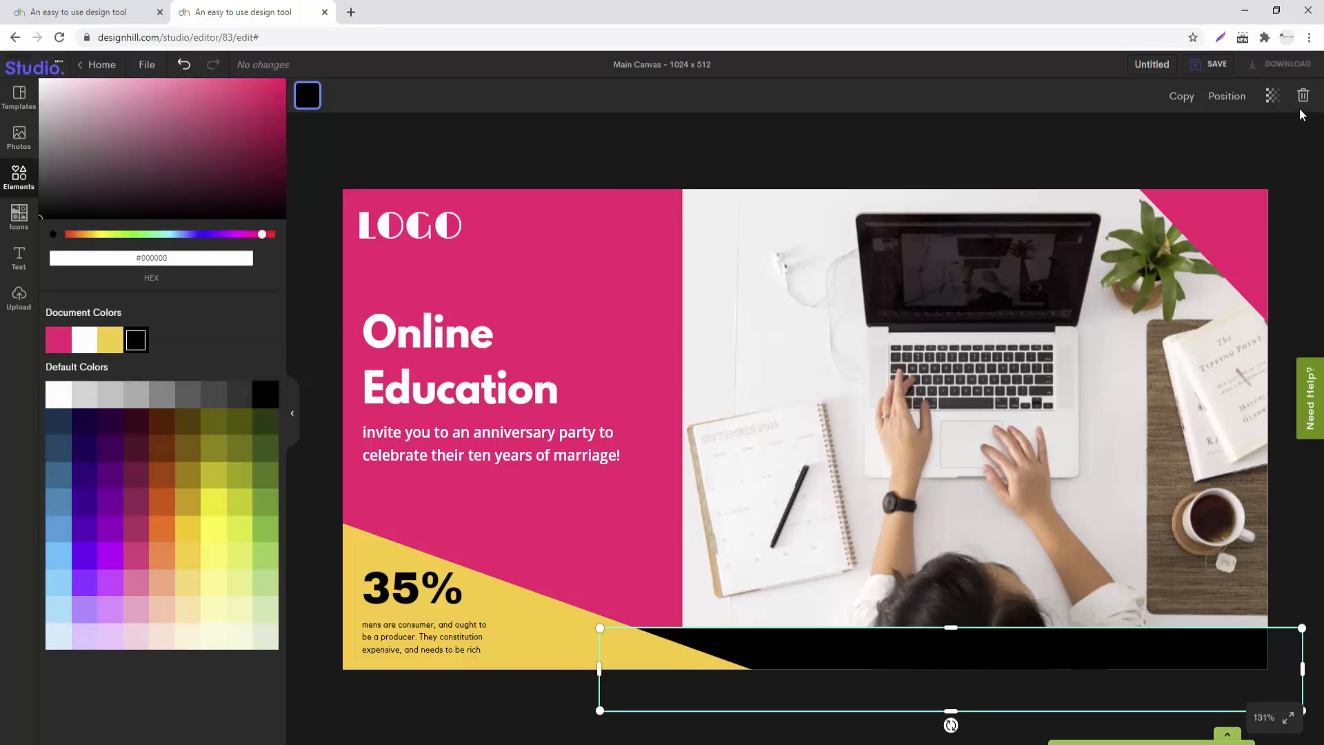
left_click(1271, 96)
left_click_drag(1227, 138, 1210, 142)
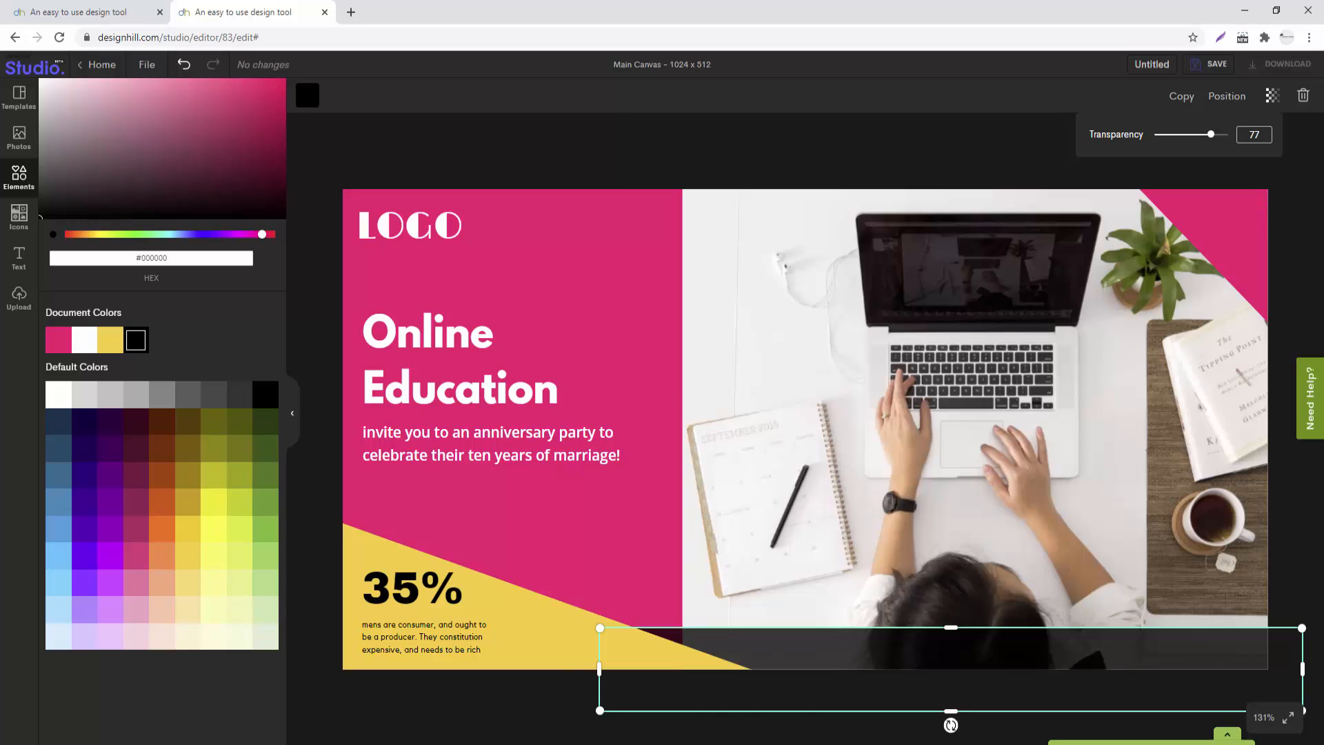
left_click(854, 549)
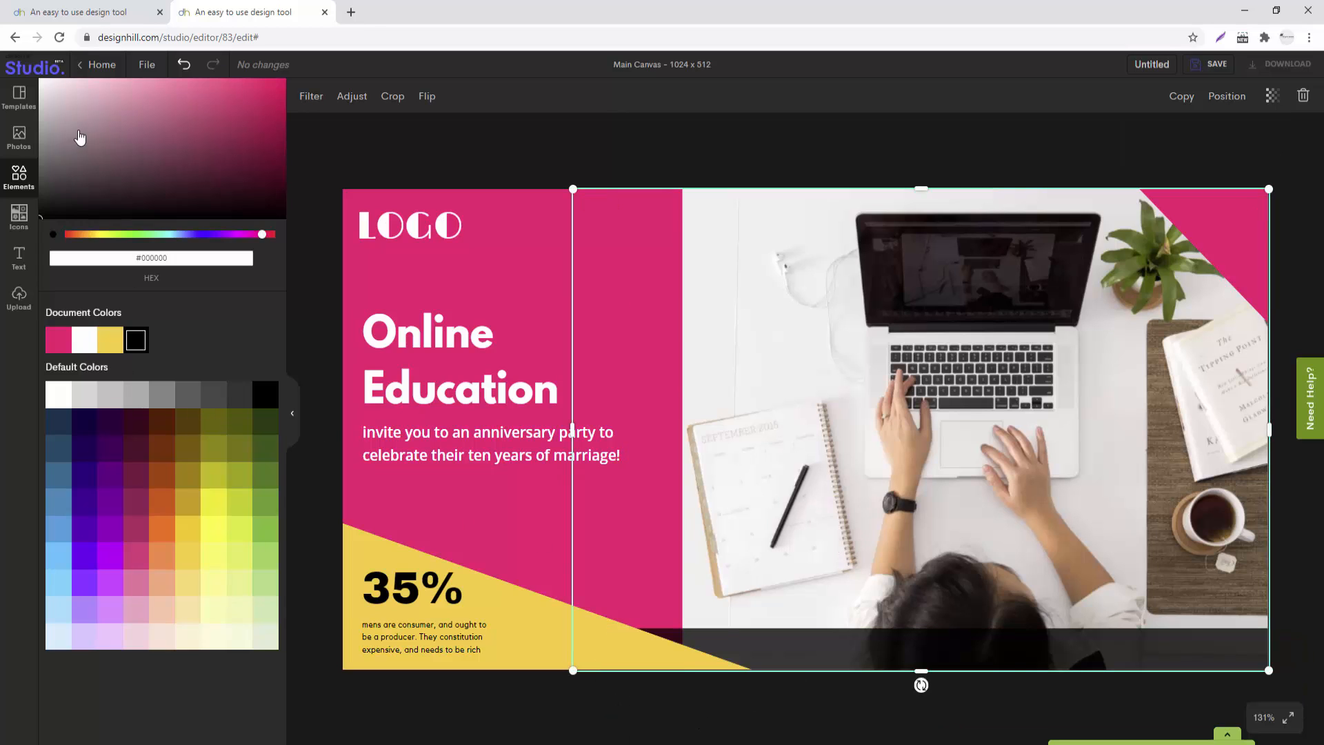
Step: Browse the text templates and add the "MORNING MOTIVATION" template to the canvas
left_click(18, 256)
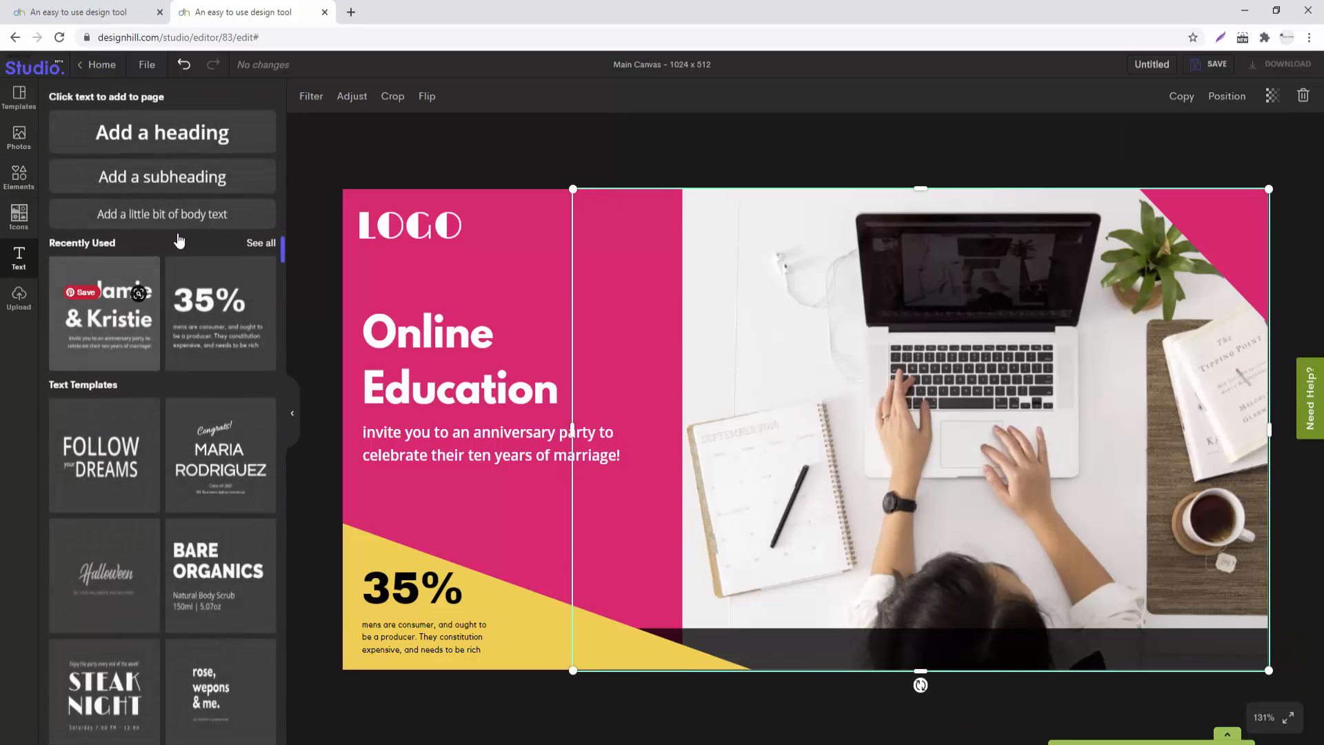
scroll(164, 462, "down", 5)
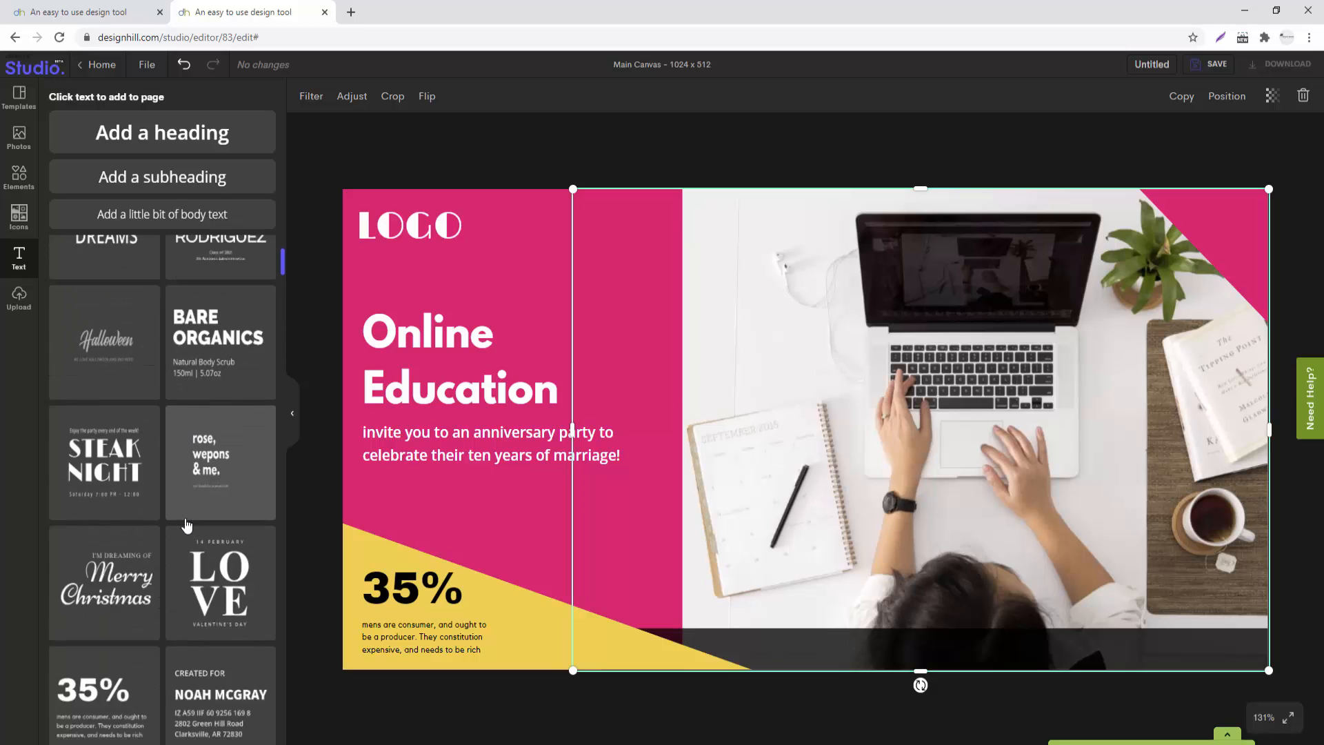
scroll(190, 551, "down", 2)
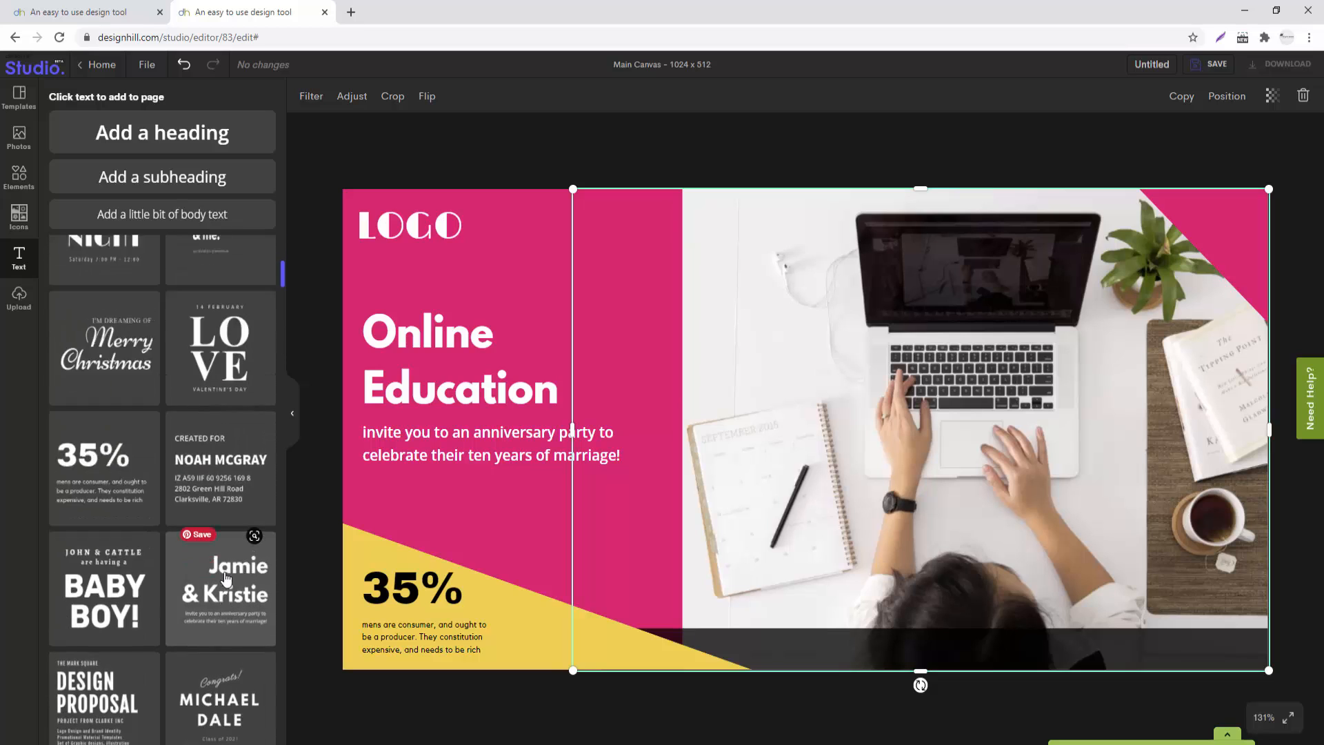
scroll(113, 365, "up", 6)
scroll(250, 509, "down", 8)
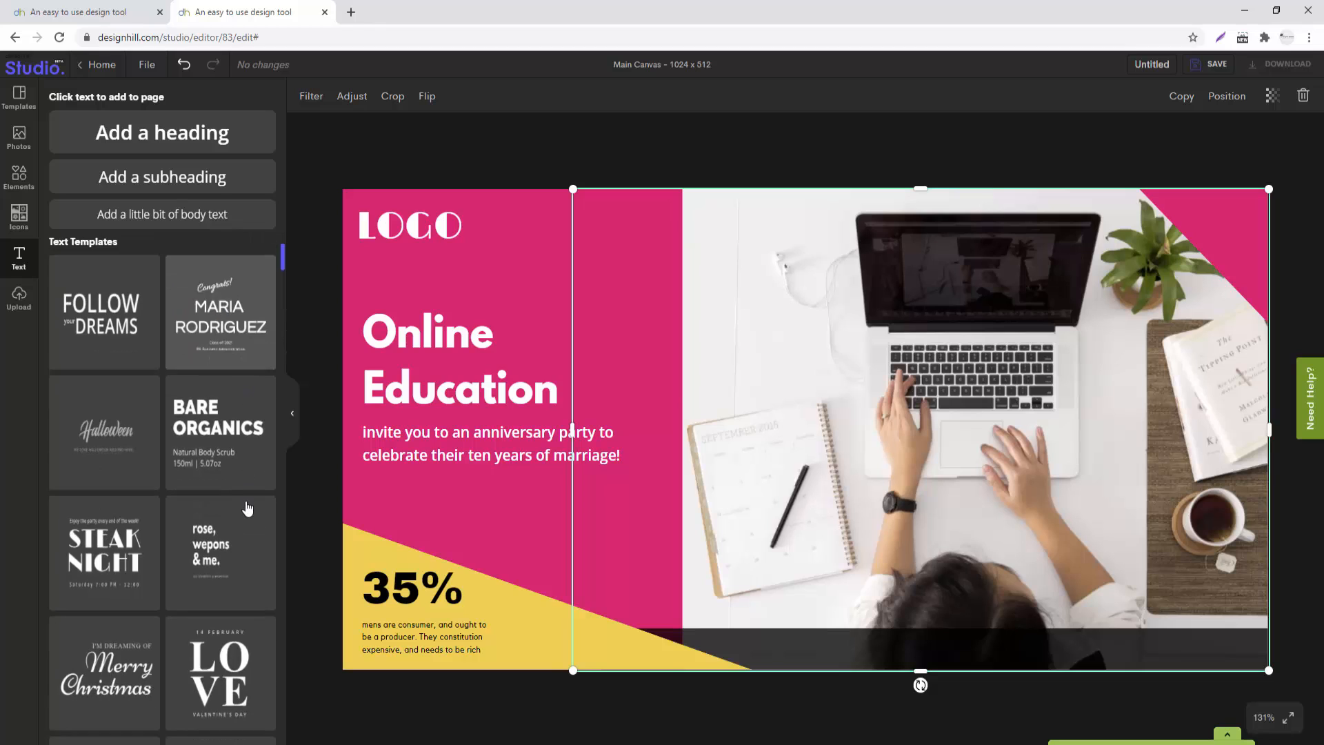
scroll(252, 513, "down", 13)
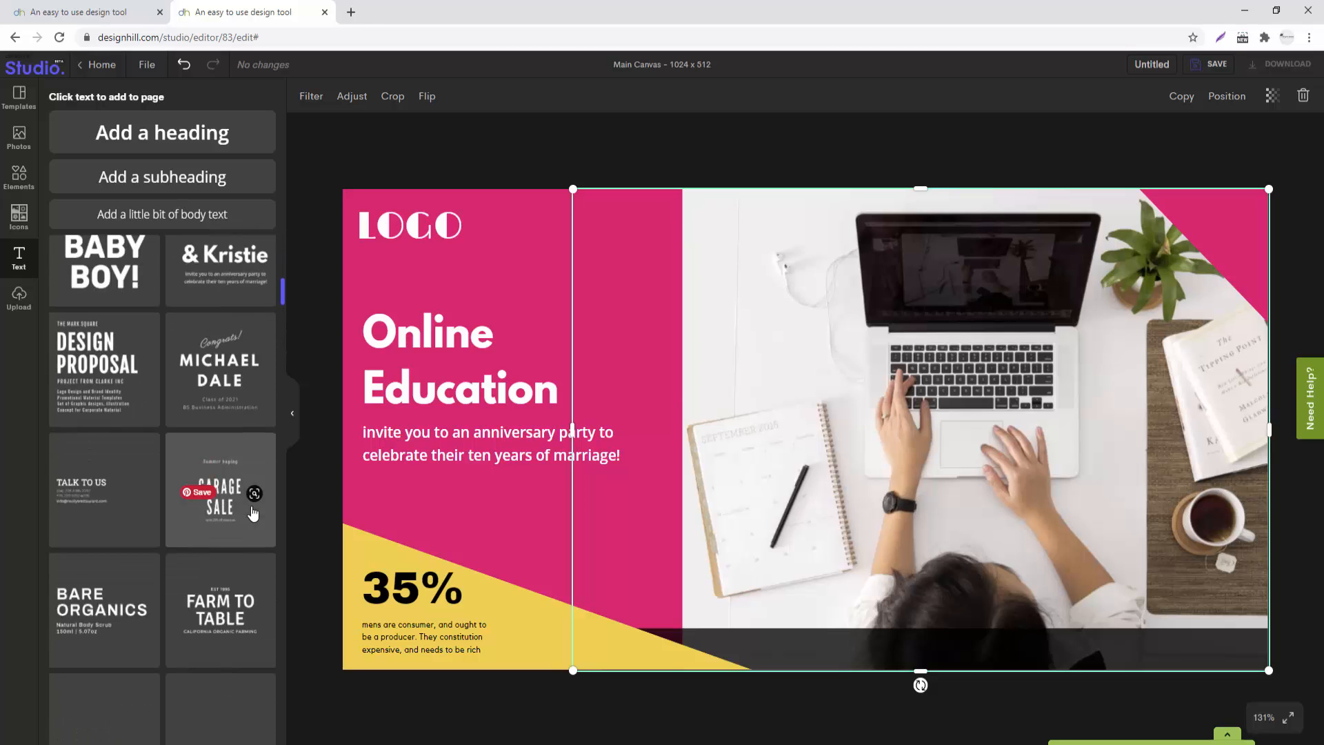
scroll(254, 513, "down", 11)
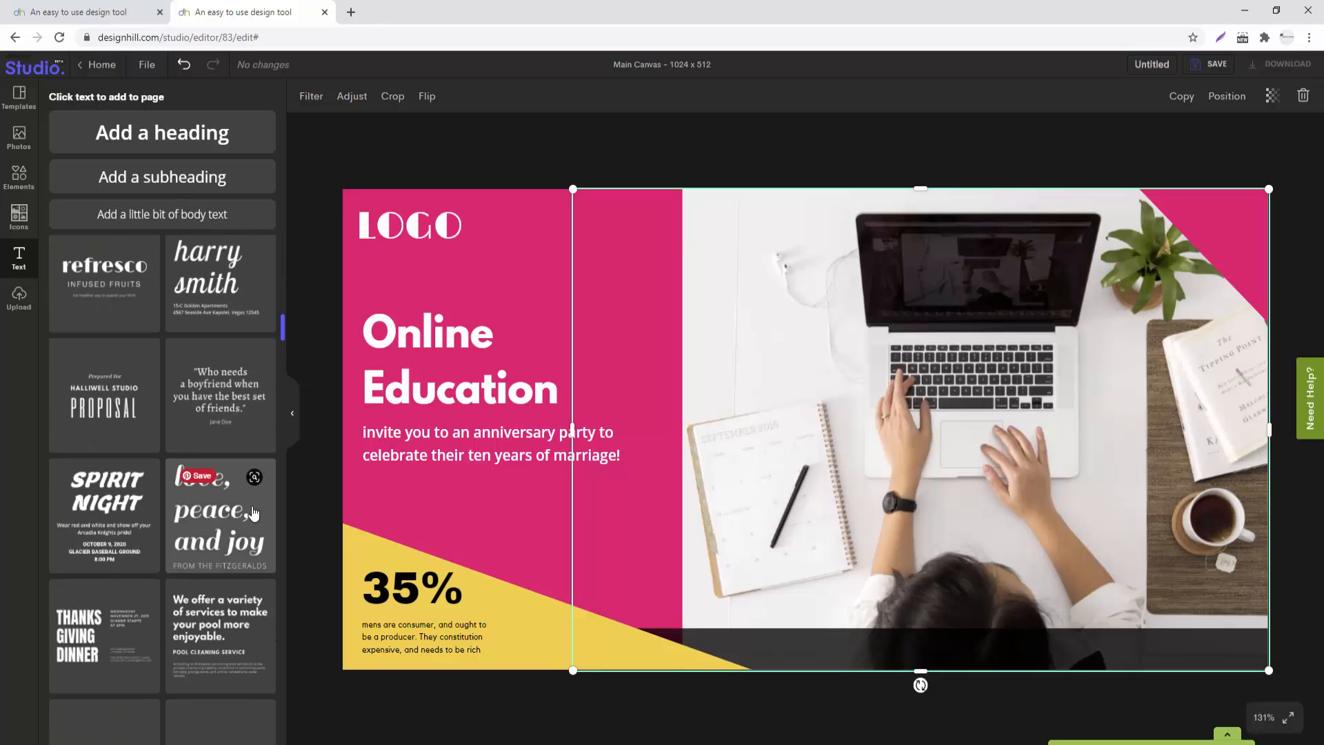
scroll(254, 512, "down", 14)
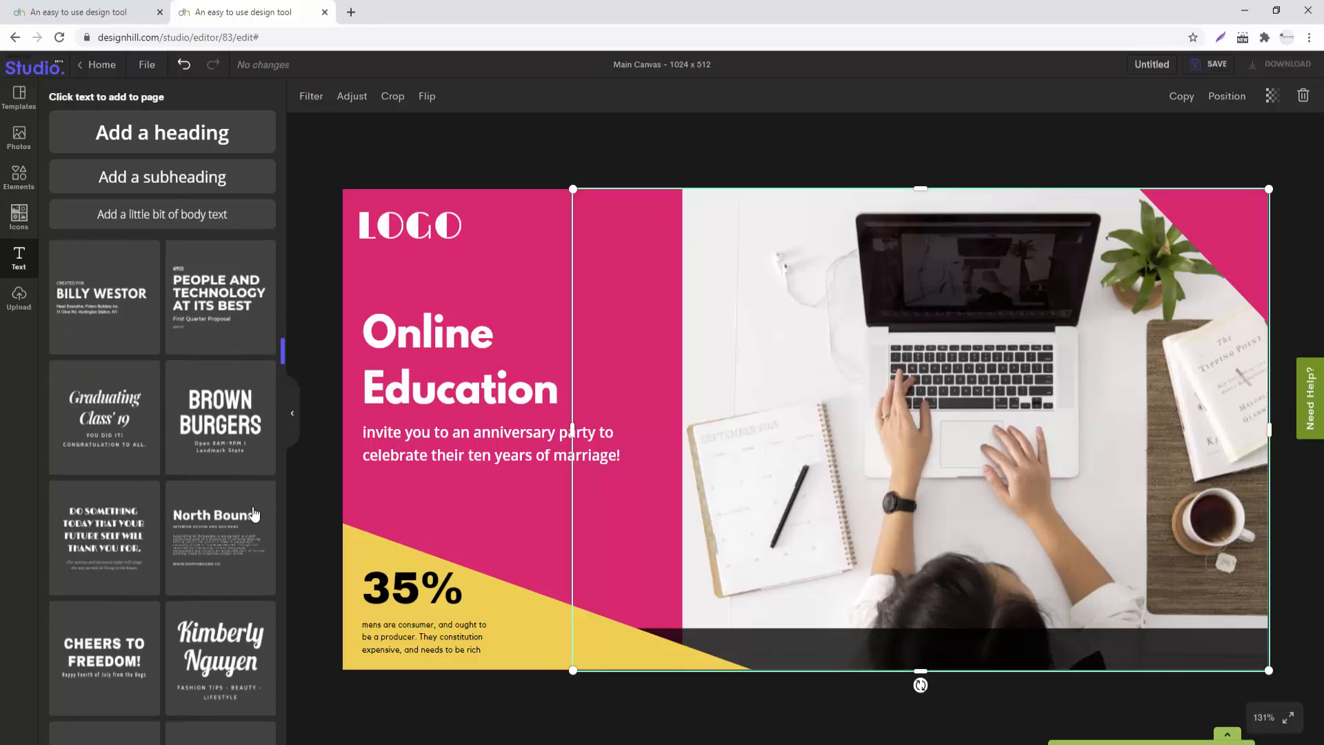
left_click(103, 476)
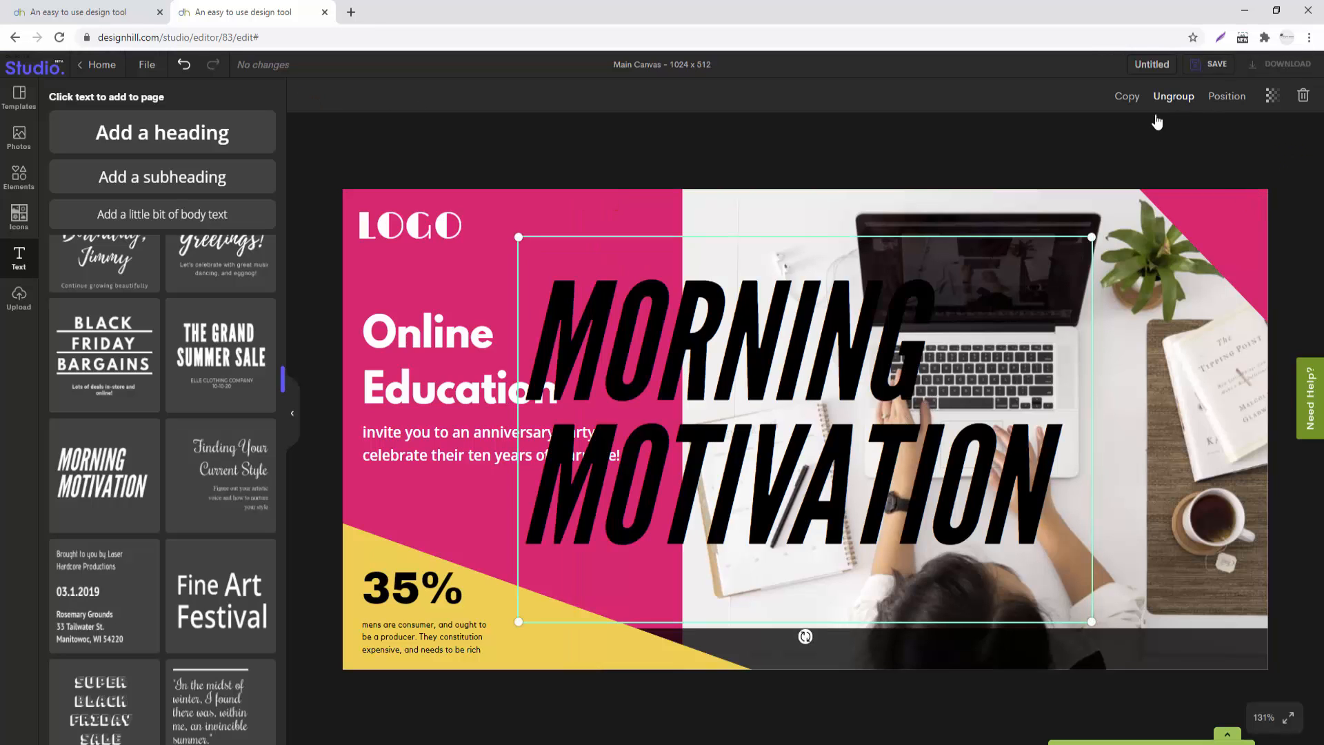
Step: Ungroup the added text template and delete its "MORNING" line
left_click(1173, 96)
left_click(785, 328)
key("Delete")
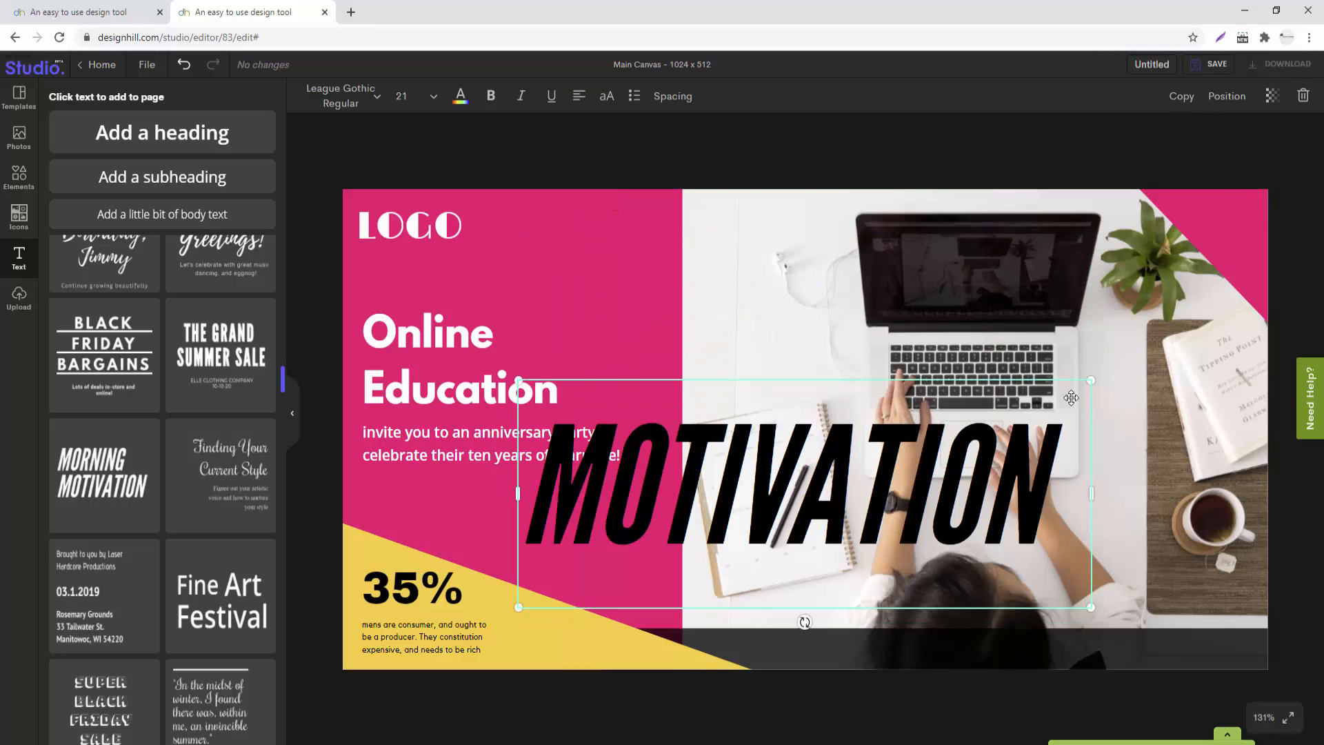
Step: Shrink the "MOTIVATION" text onto the black bar and replace it with "CALL :" plus the phone number, widening the box to one line
left_click_drag(1092, 380, 808, 647)
double_click(800, 648)
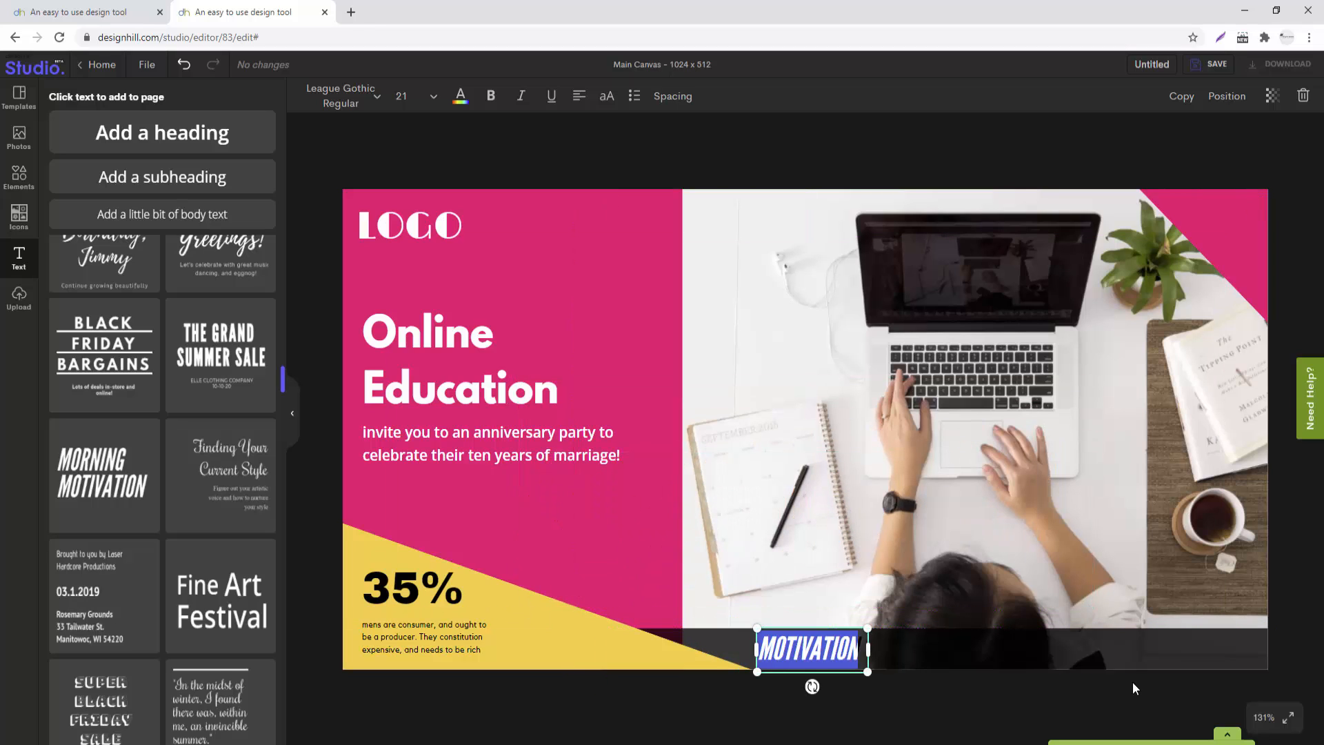
type("CALL :")
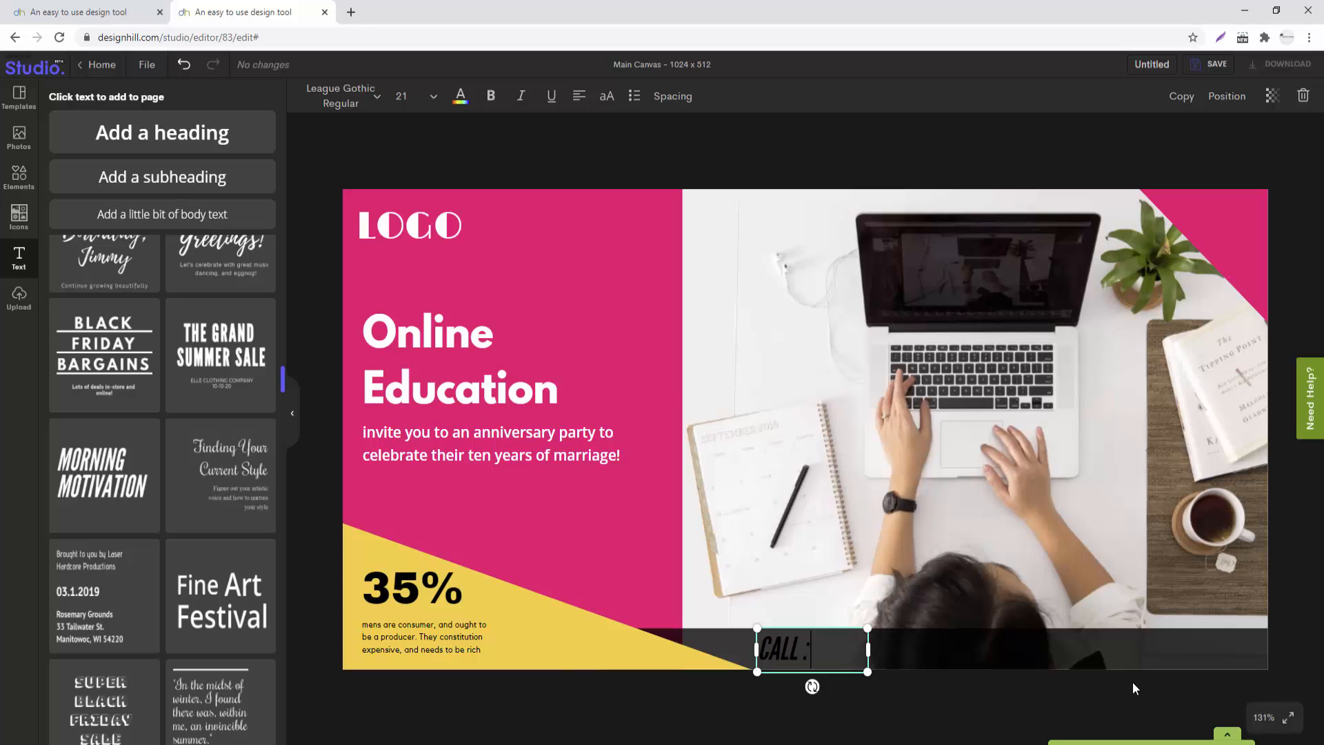
type(" 000 123 456 7")
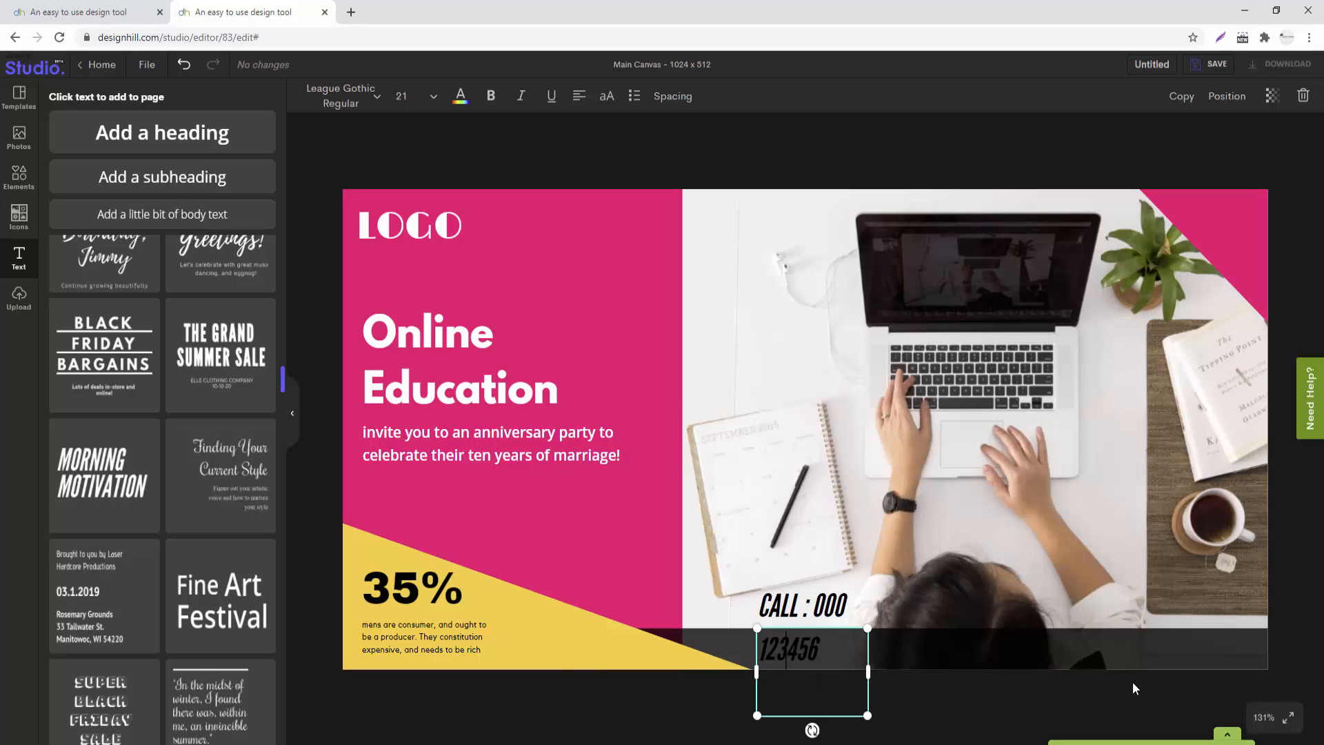
type("89")
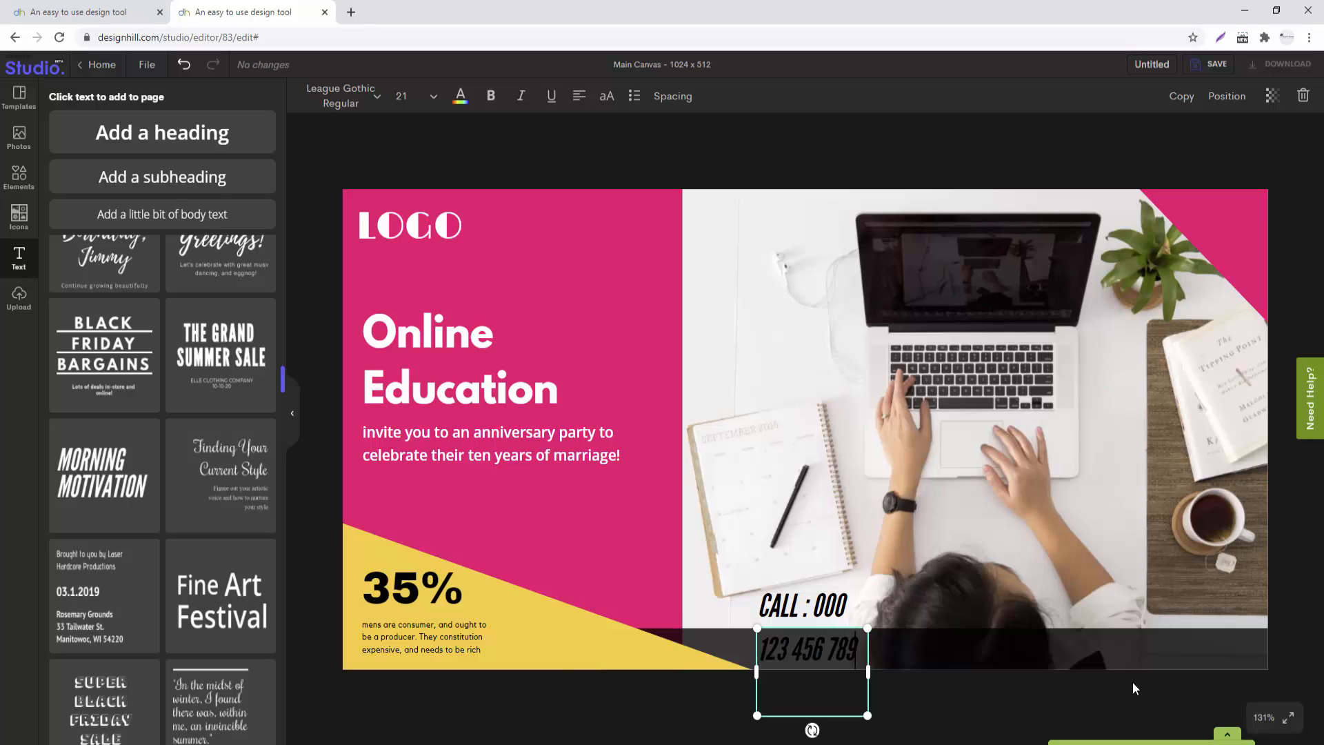
left_click_drag(867, 671, 1042, 673)
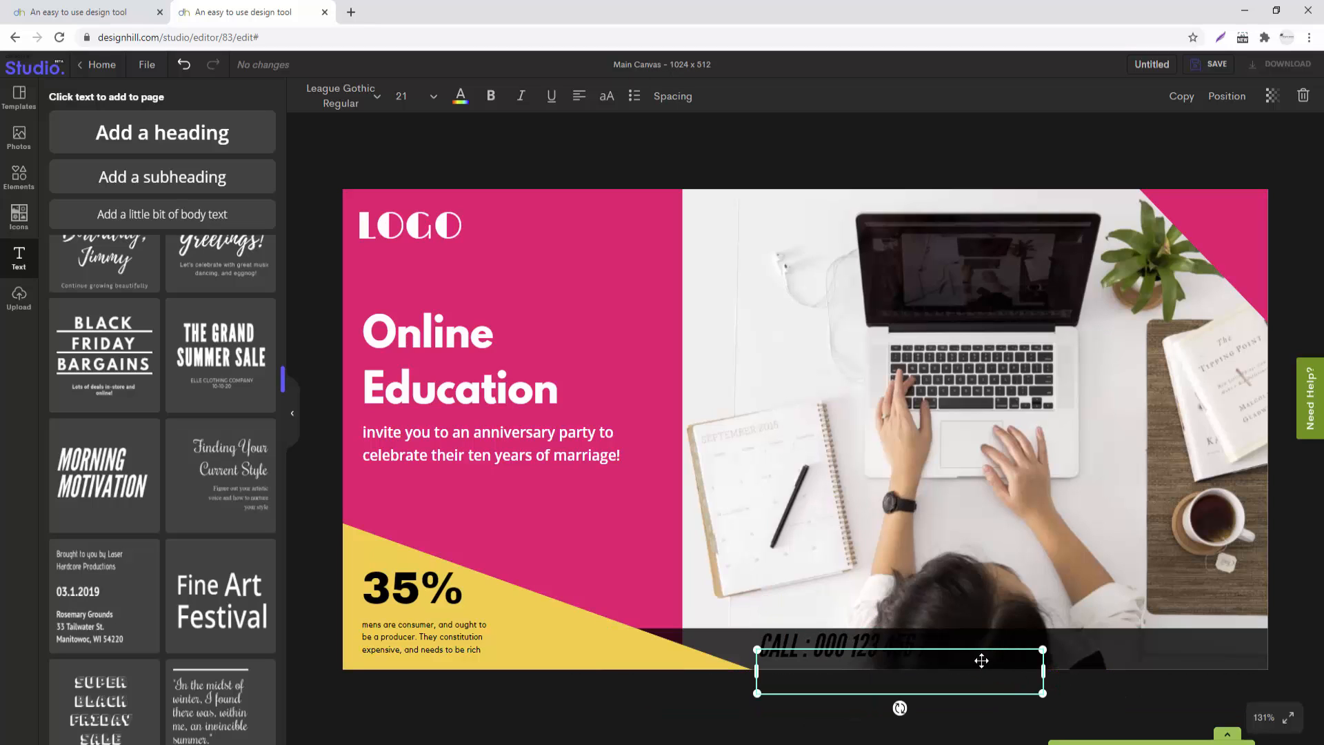
Step: Colour the call text yellow #FECB3D, set its font size to 18 and nudge it into place on the black bar
left_click(461, 96)
left_click(111, 339)
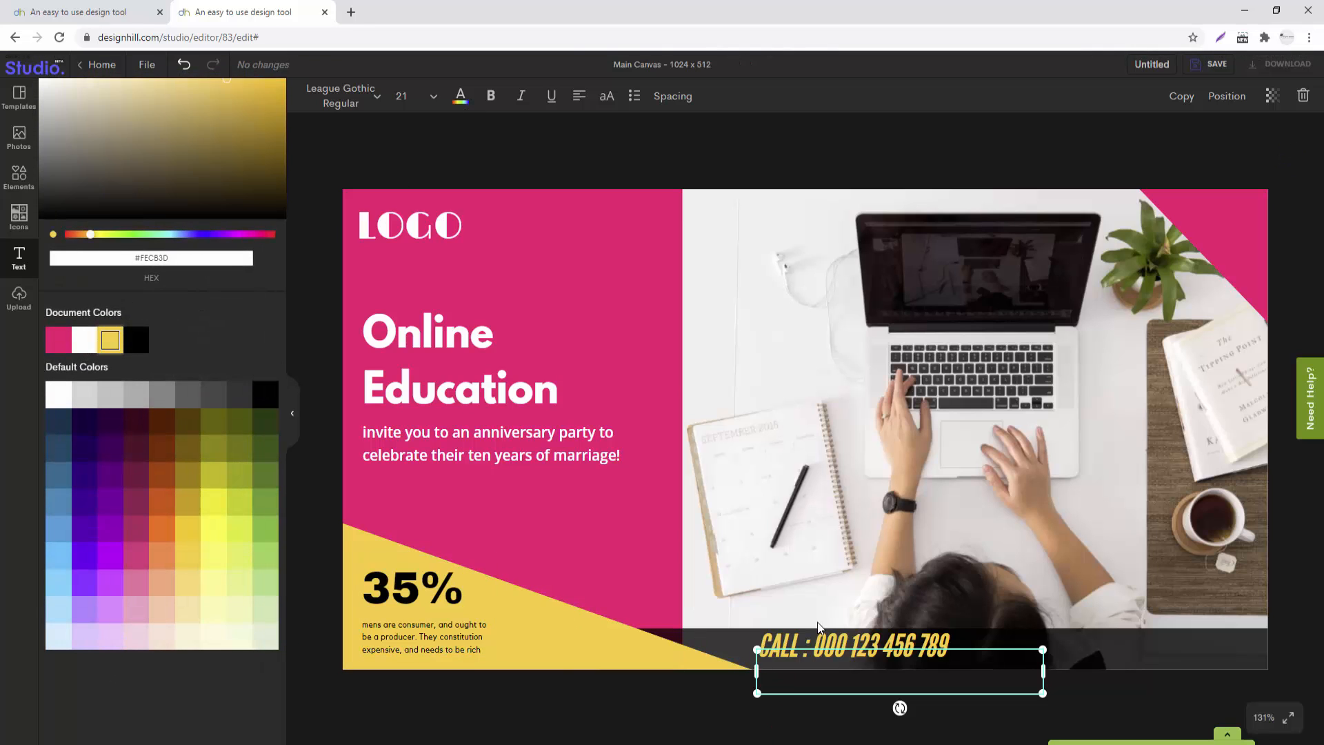
left_click_drag(807, 646, 819, 649)
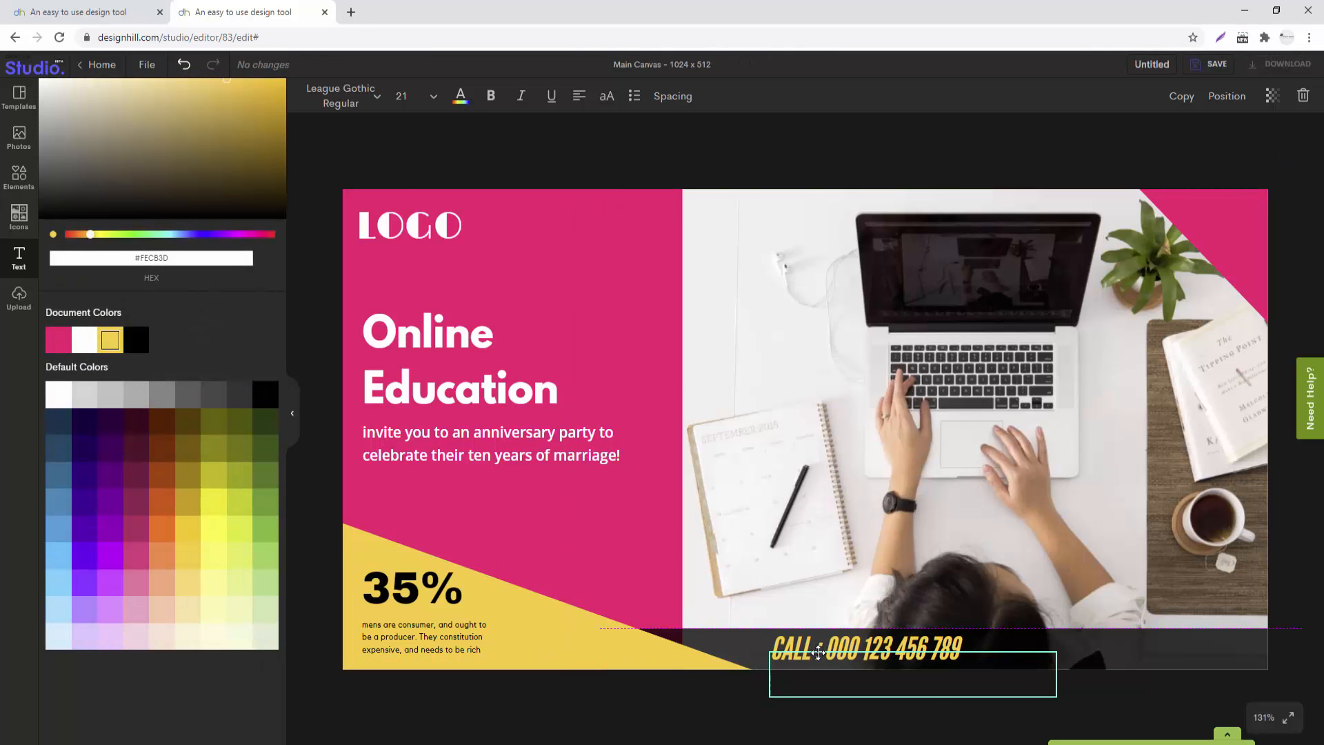
left_click(427, 100)
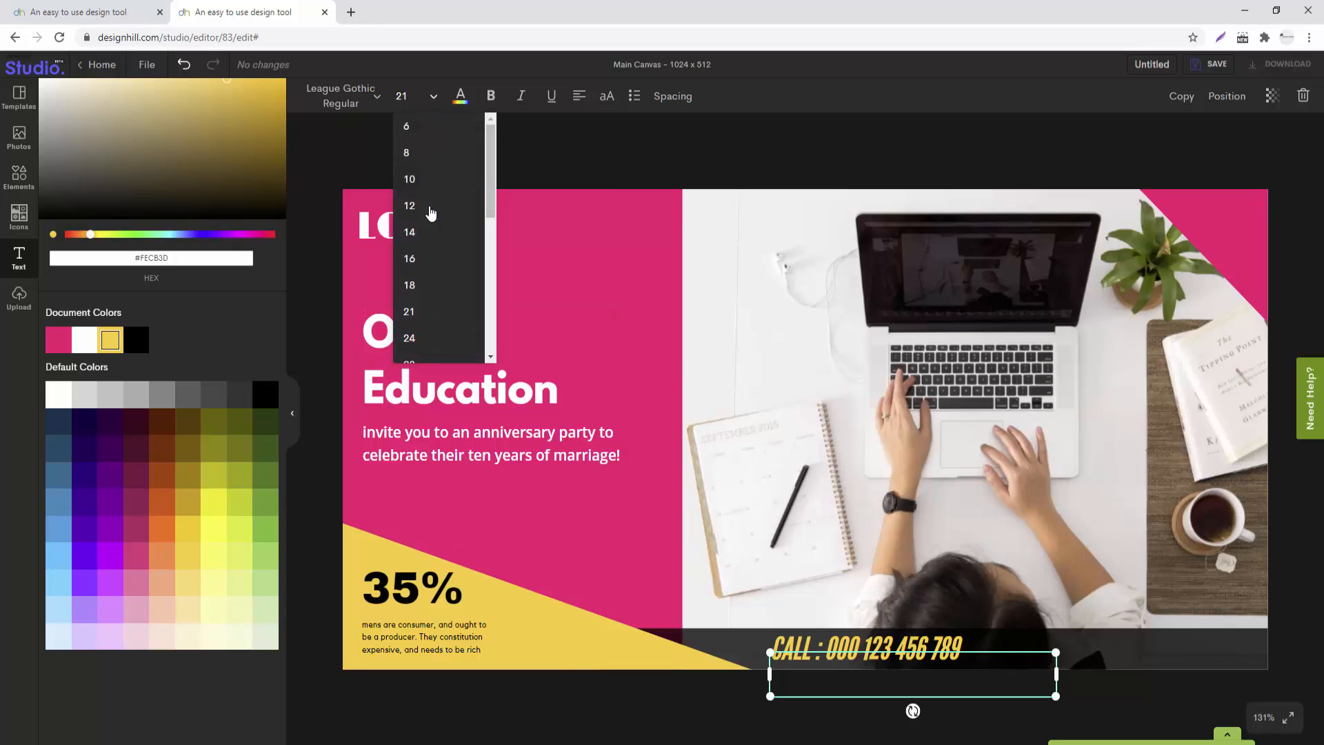
left_click(431, 286)
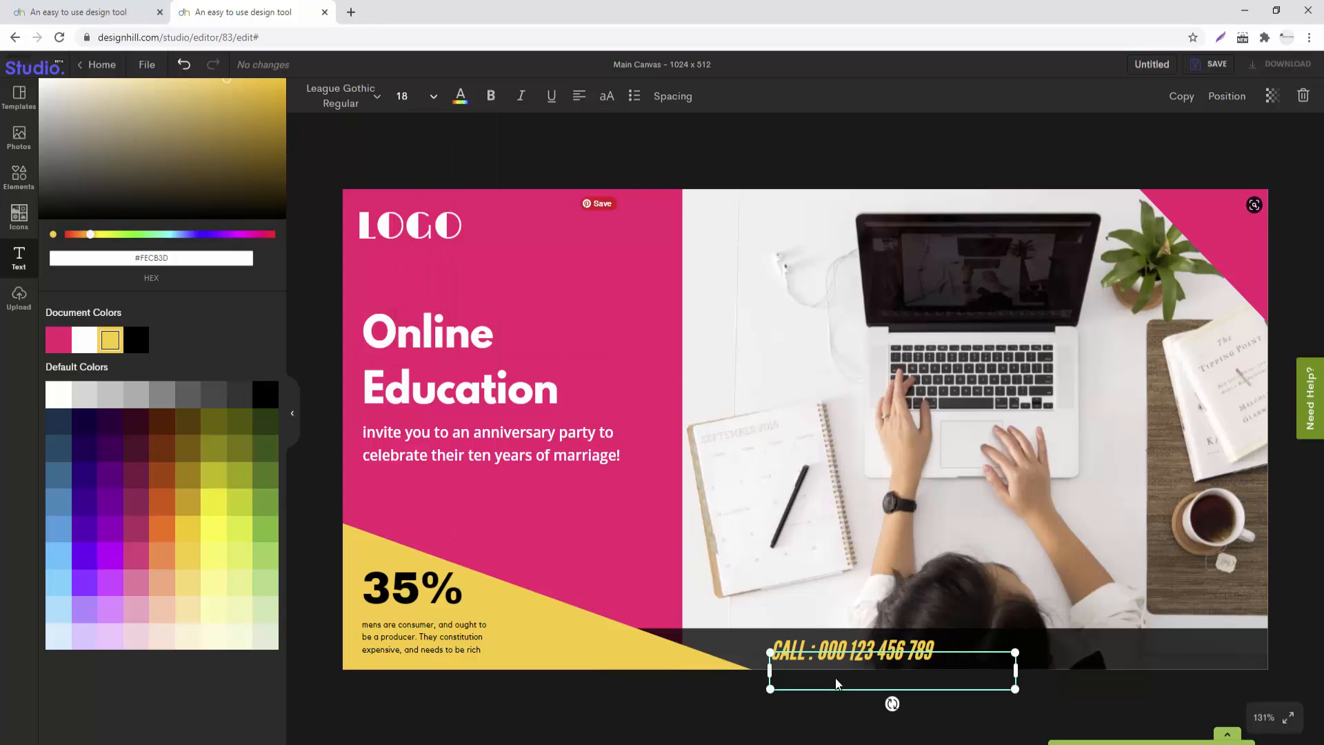
left_click_drag(832, 656, 834, 655)
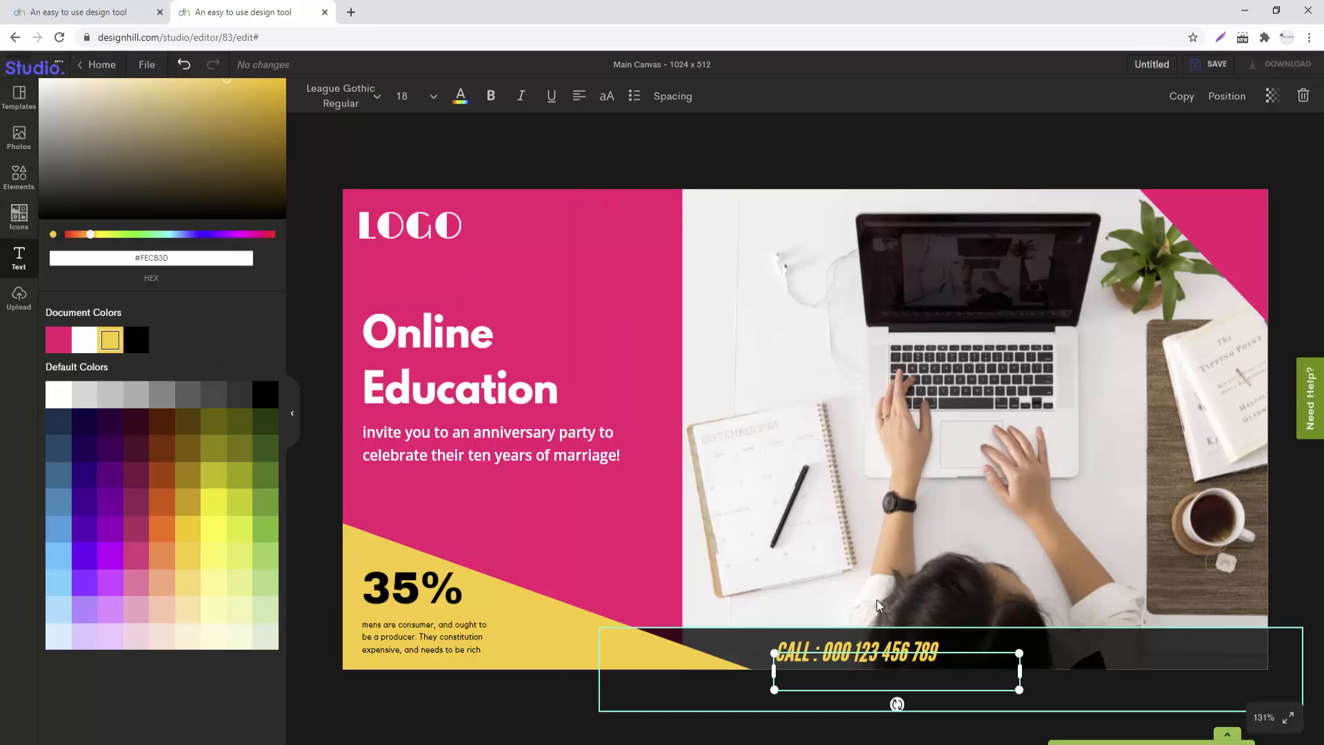
Step: Duplicate the call text and place the copy beside the original near the right end of the black bar
left_click_drag(860, 652, 936, 651)
left_click(943, 684)
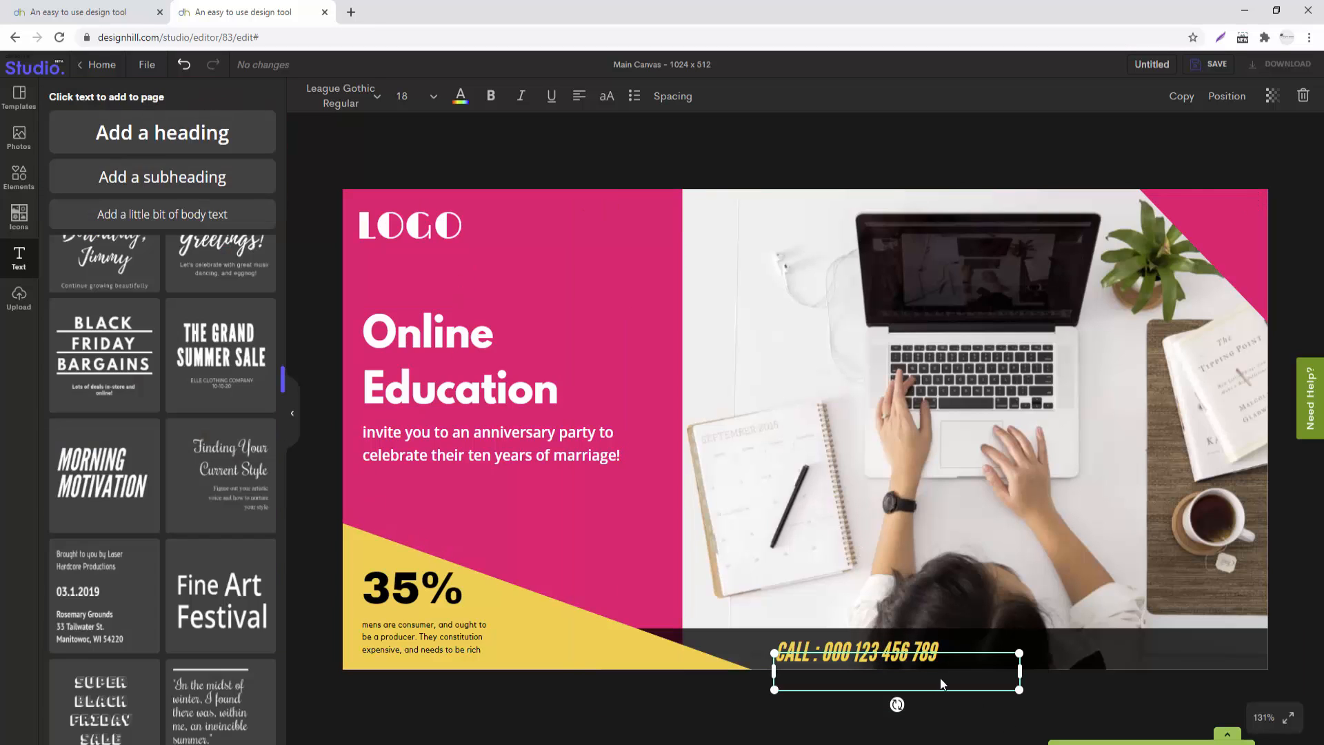
double_click(921, 648)
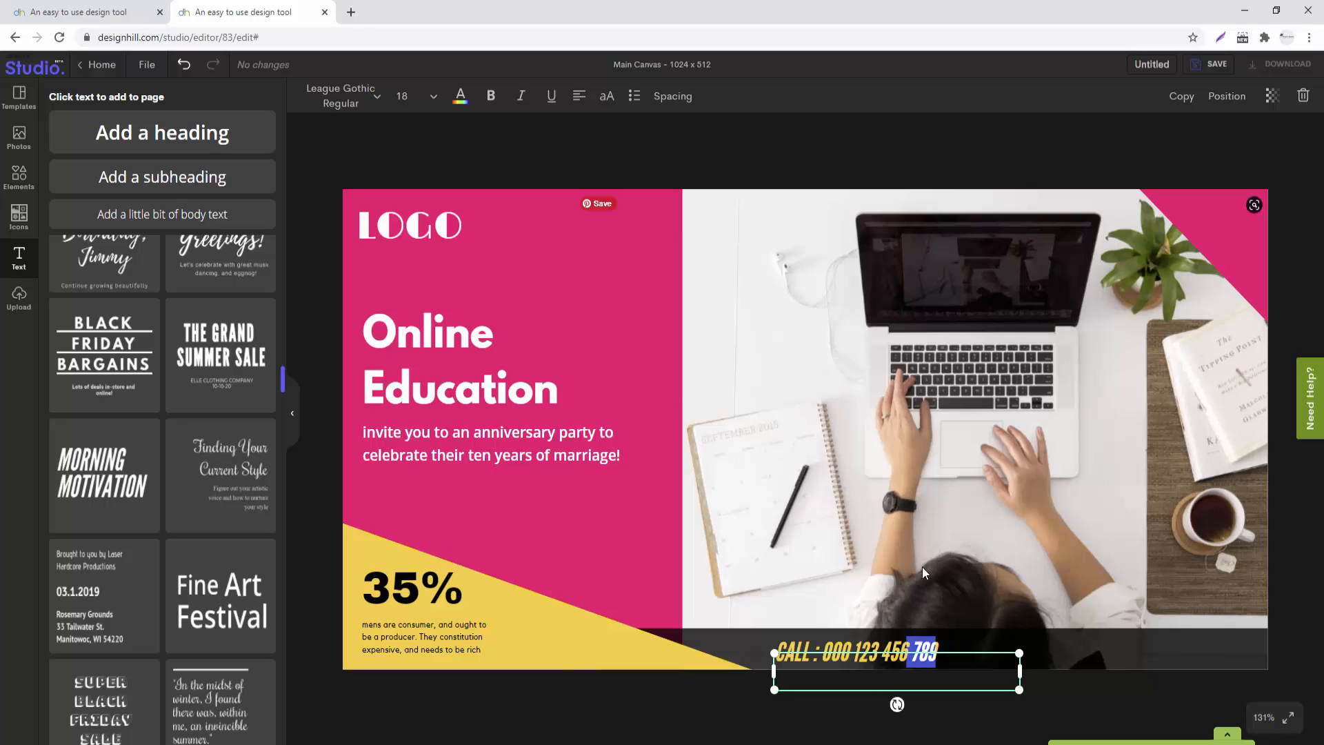
left_click(934, 650)
left_click_drag(945, 655, 1132, 655)
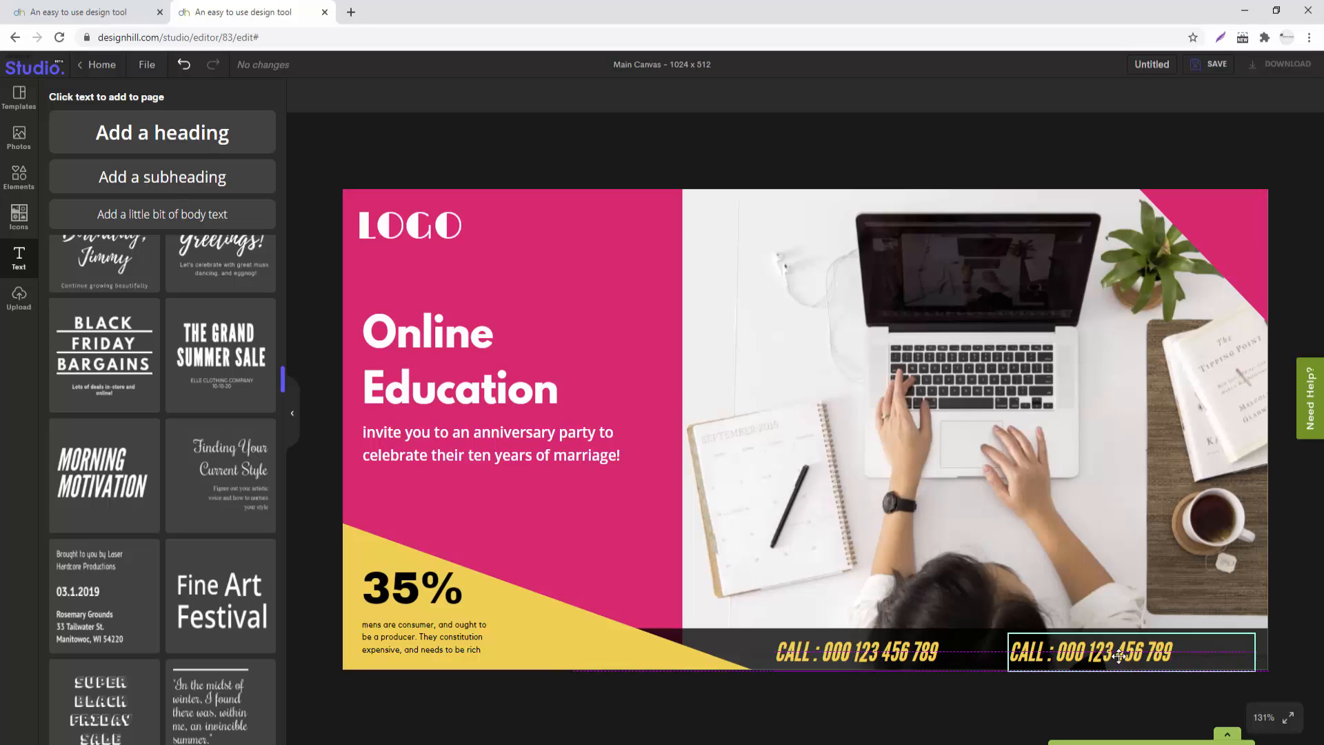
double_click(1112, 656)
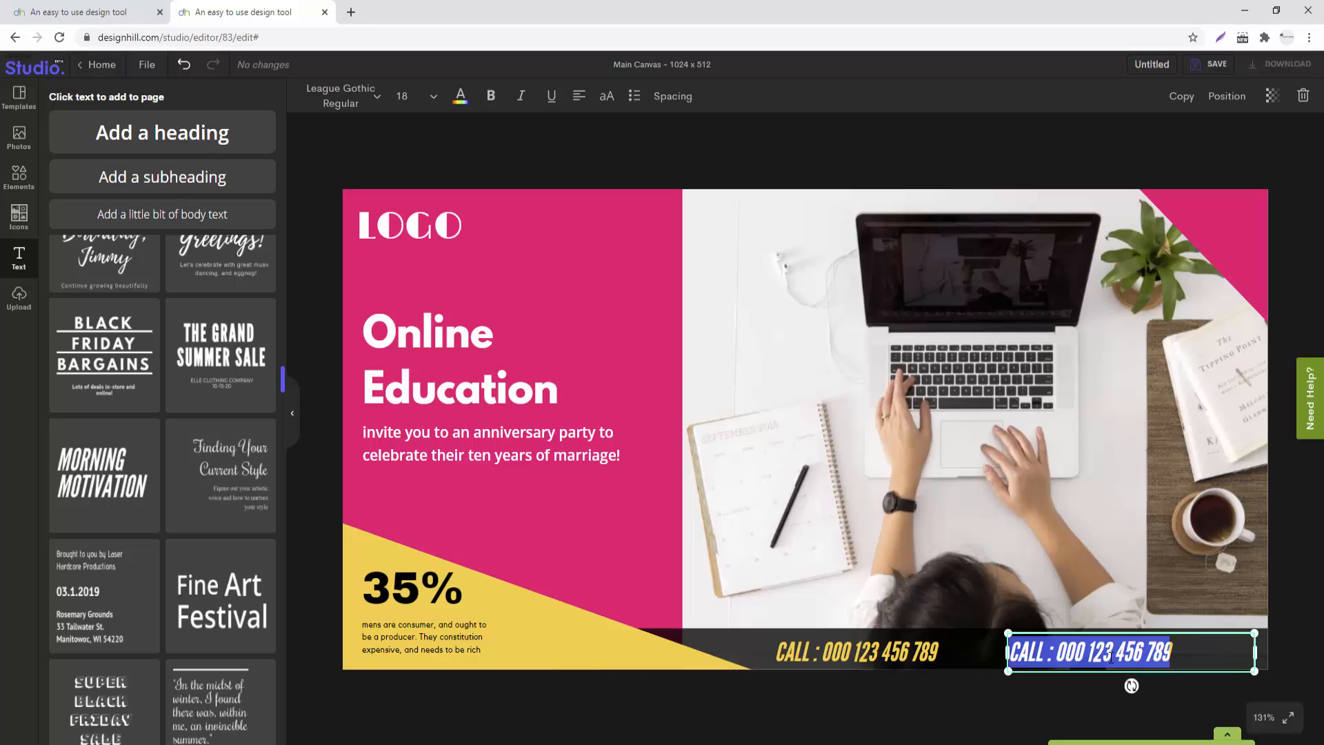
type("WWW.Y")
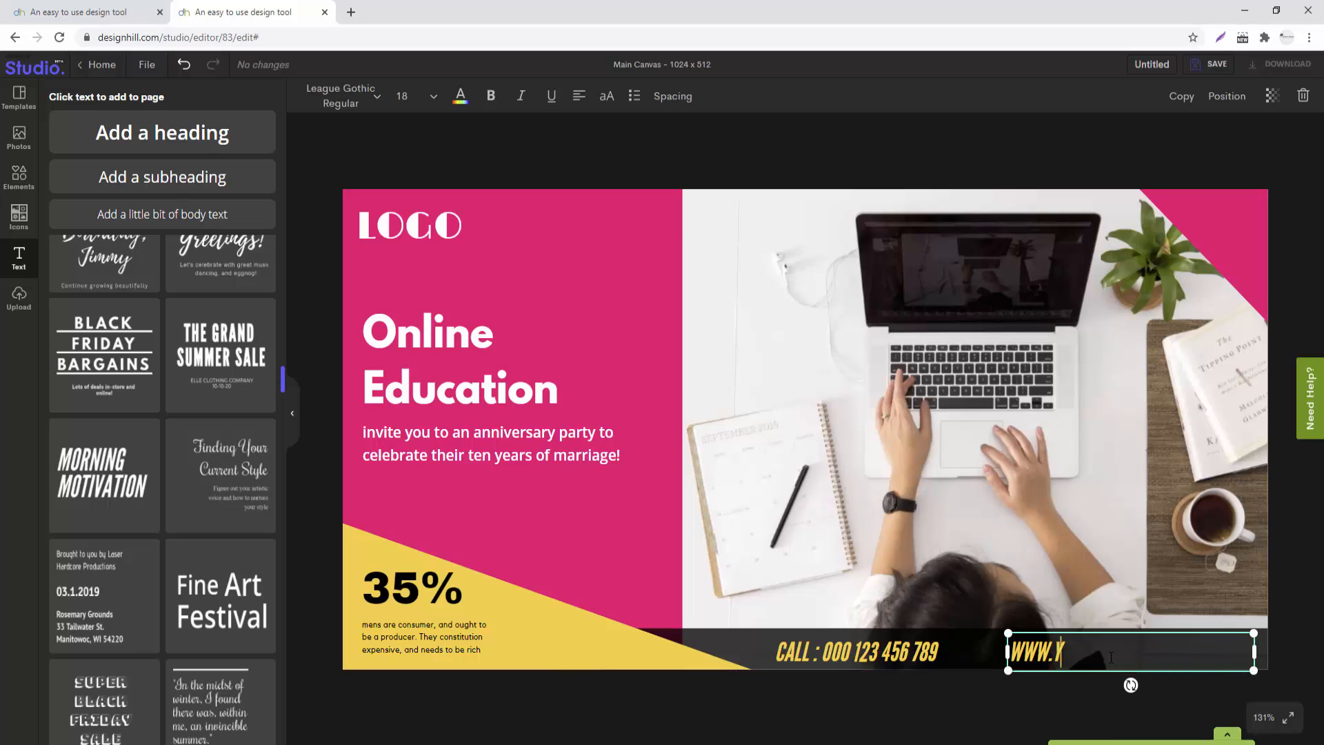
type("OURSITENAME.CO")
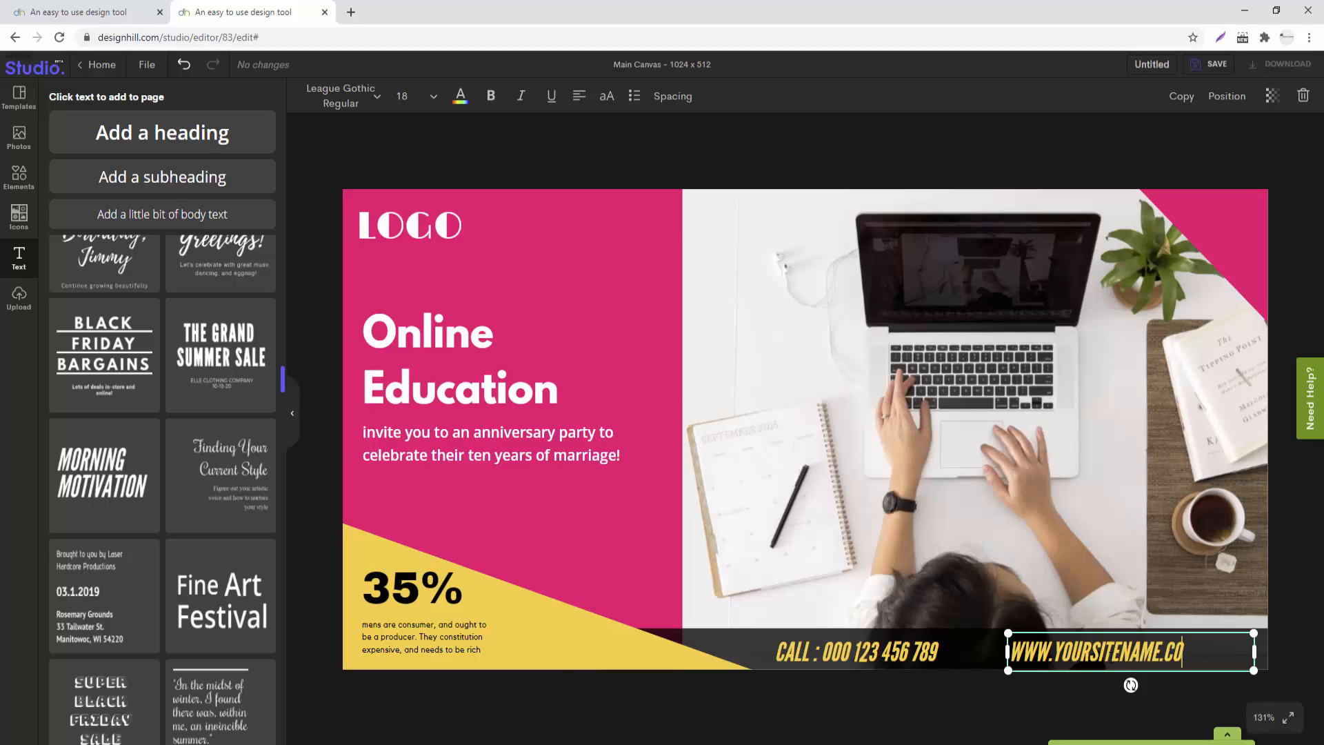
type("M")
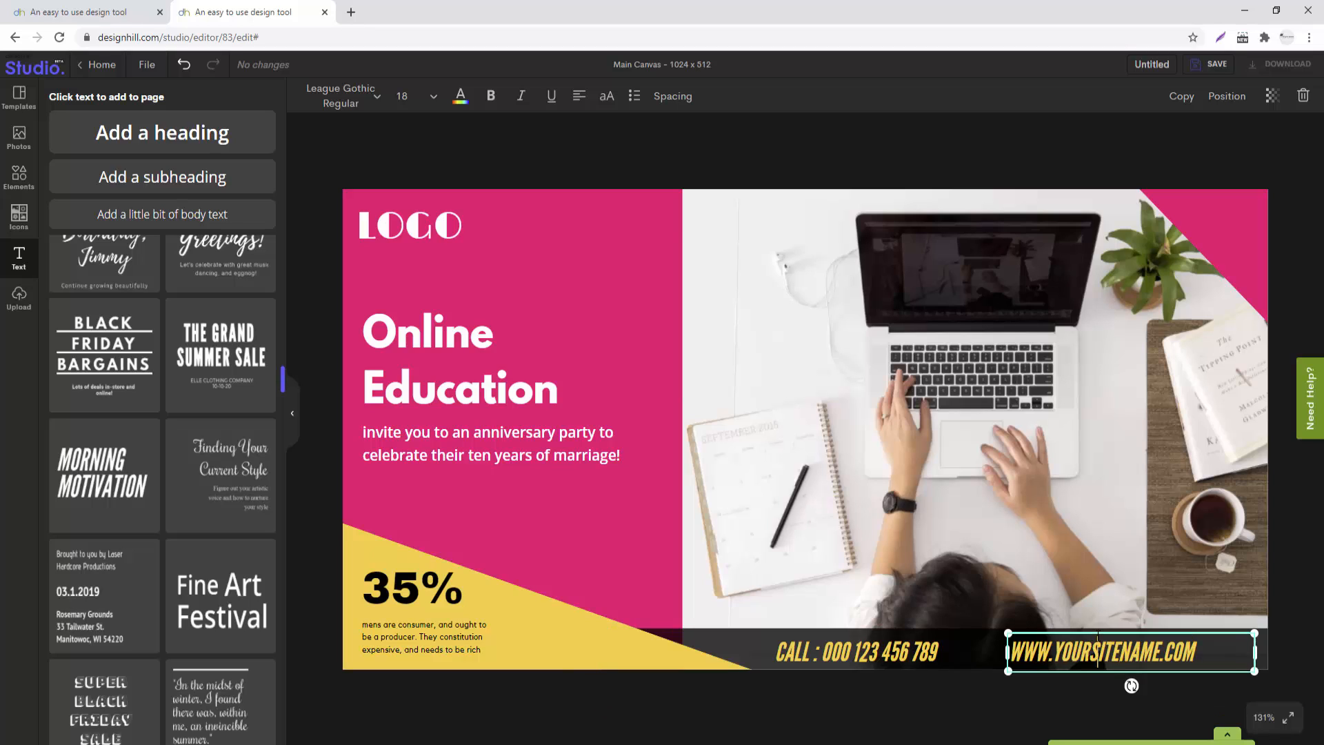
Step: Colour only the "YOURSITENAME" part of the website text white #FFFFFF
left_click_drag(1055, 652, 1161, 651)
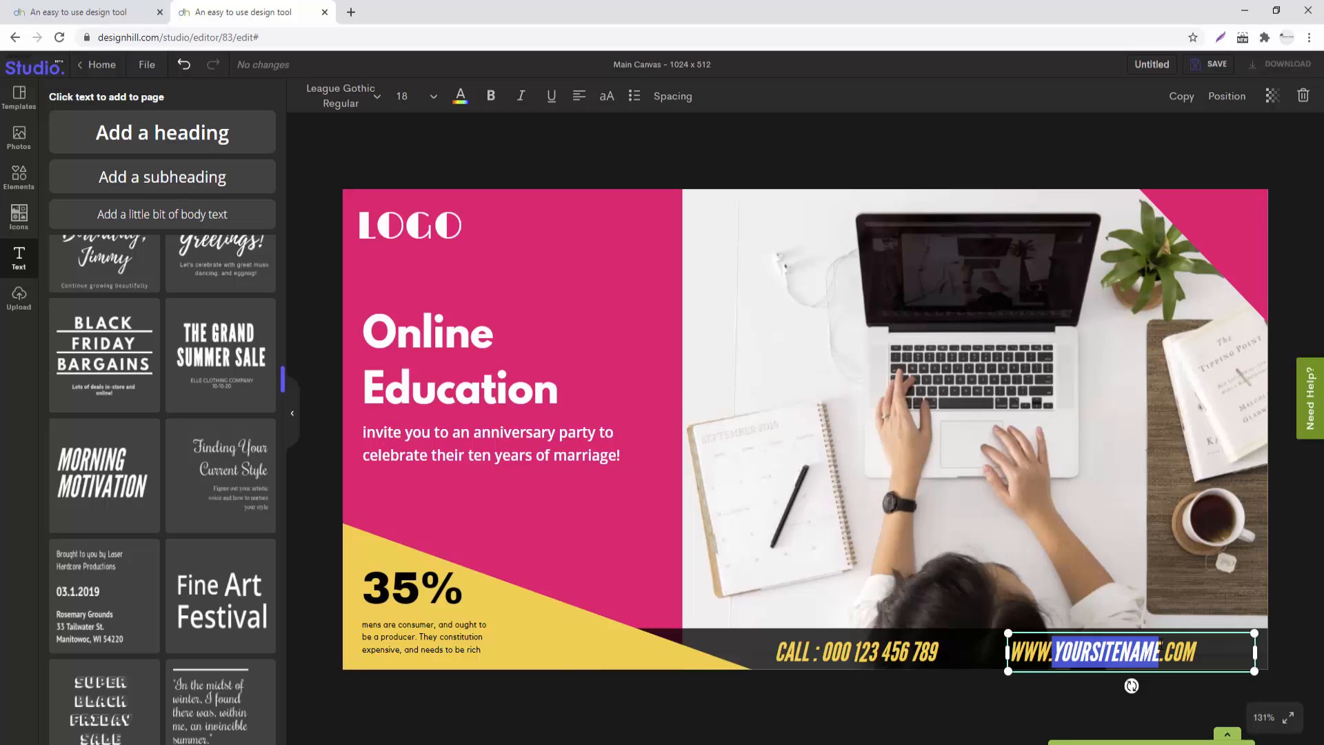
left_click(457, 96)
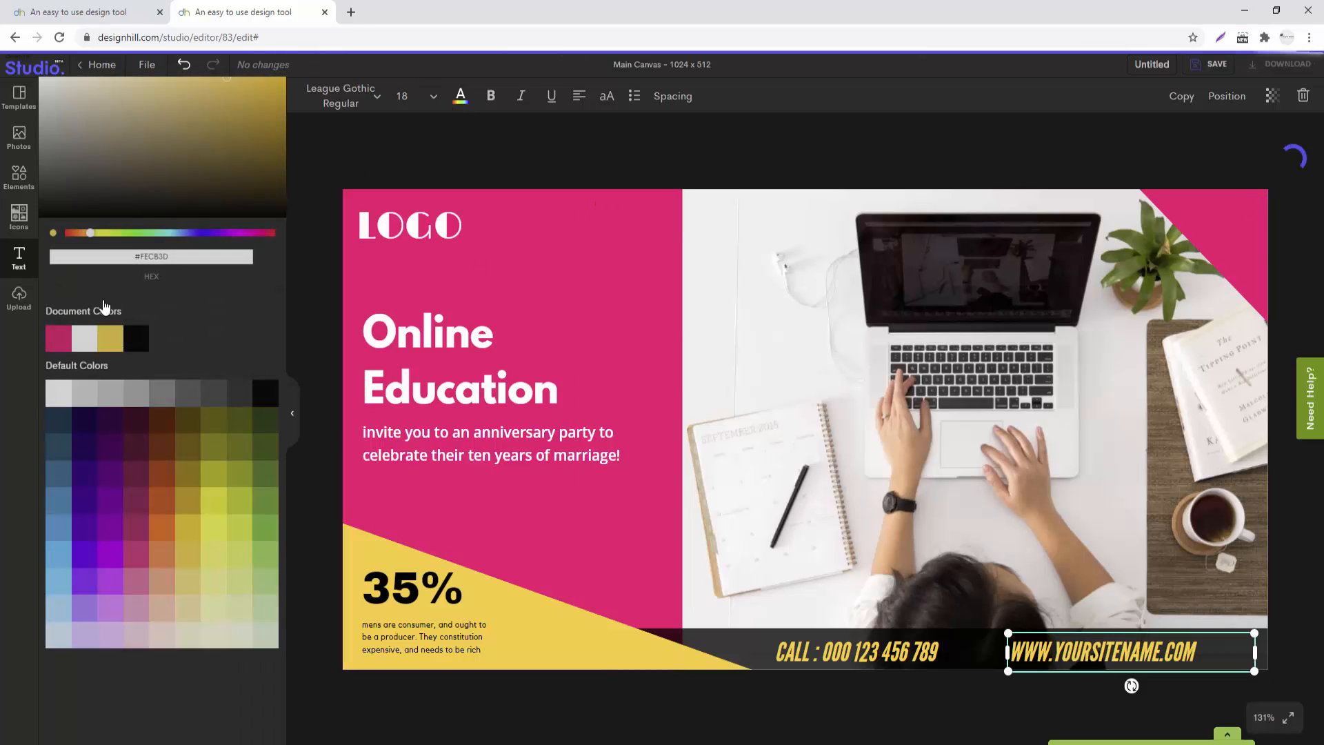
left_click(67, 347)
left_click(84, 339)
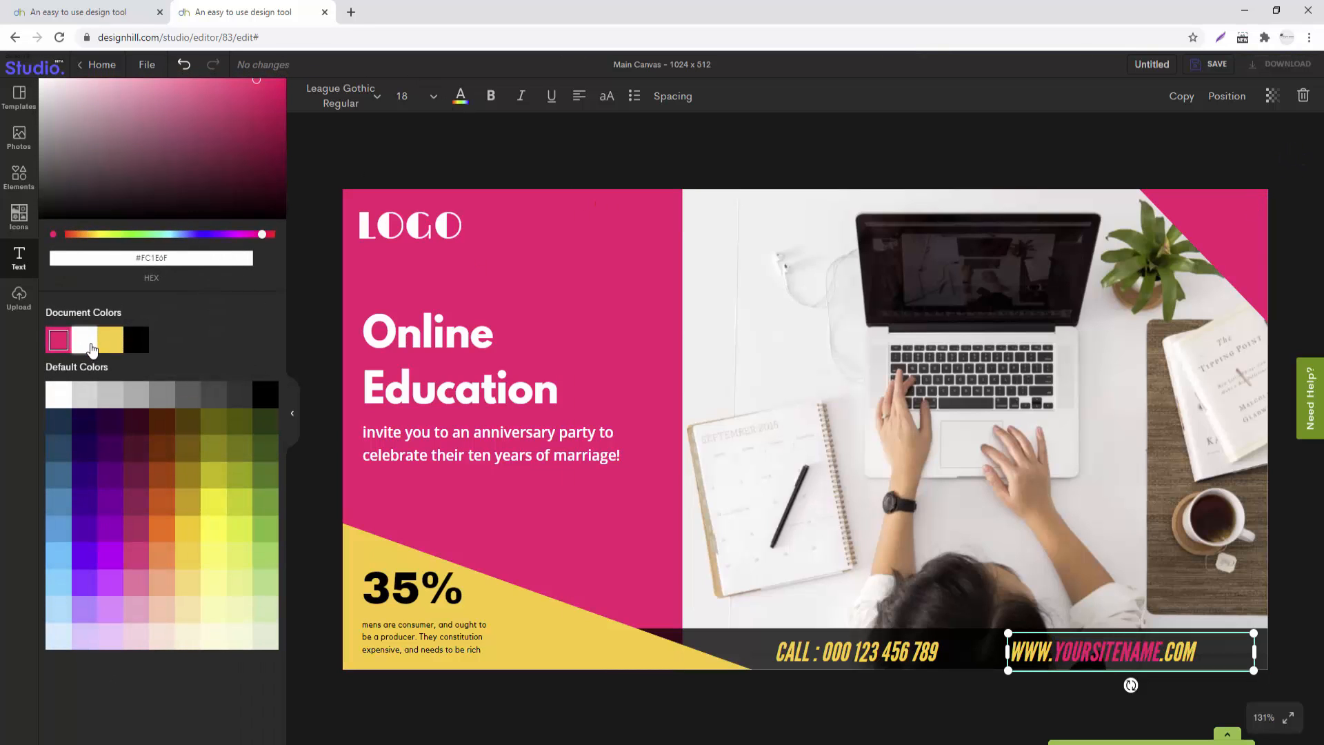
left_click(1170, 666)
left_click(1165, 601)
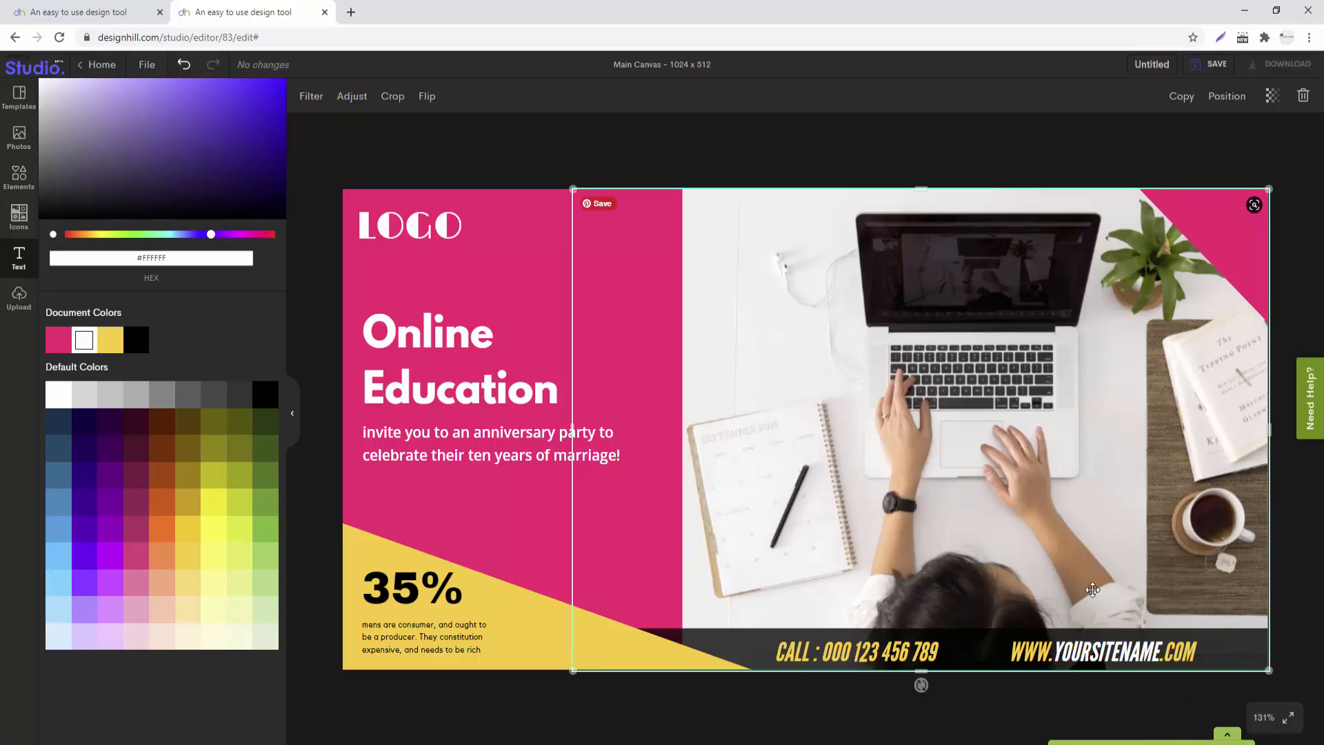
Step: Move the website text slightly further right along the black bar
left_click_drag(1080, 651, 1118, 634)
left_click(1096, 660)
left_click(1100, 674)
left_click(1093, 641)
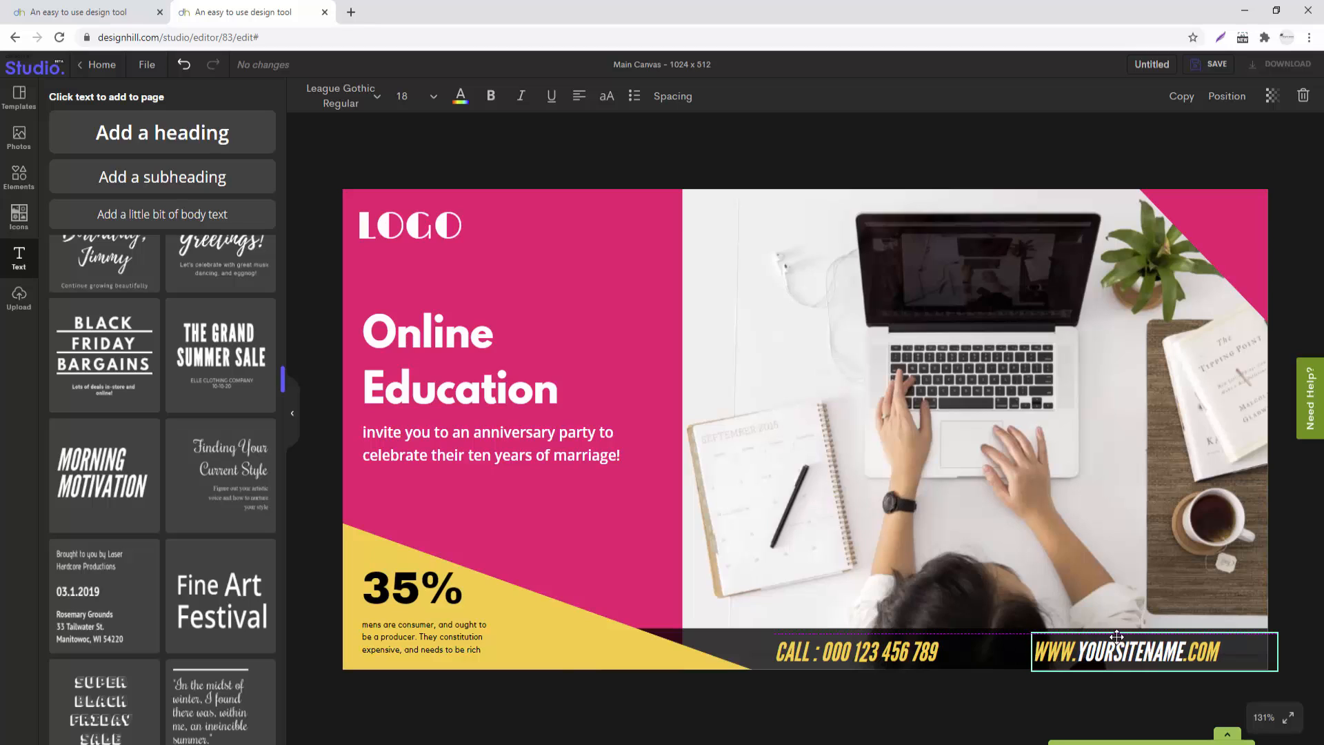
left_click(889, 660)
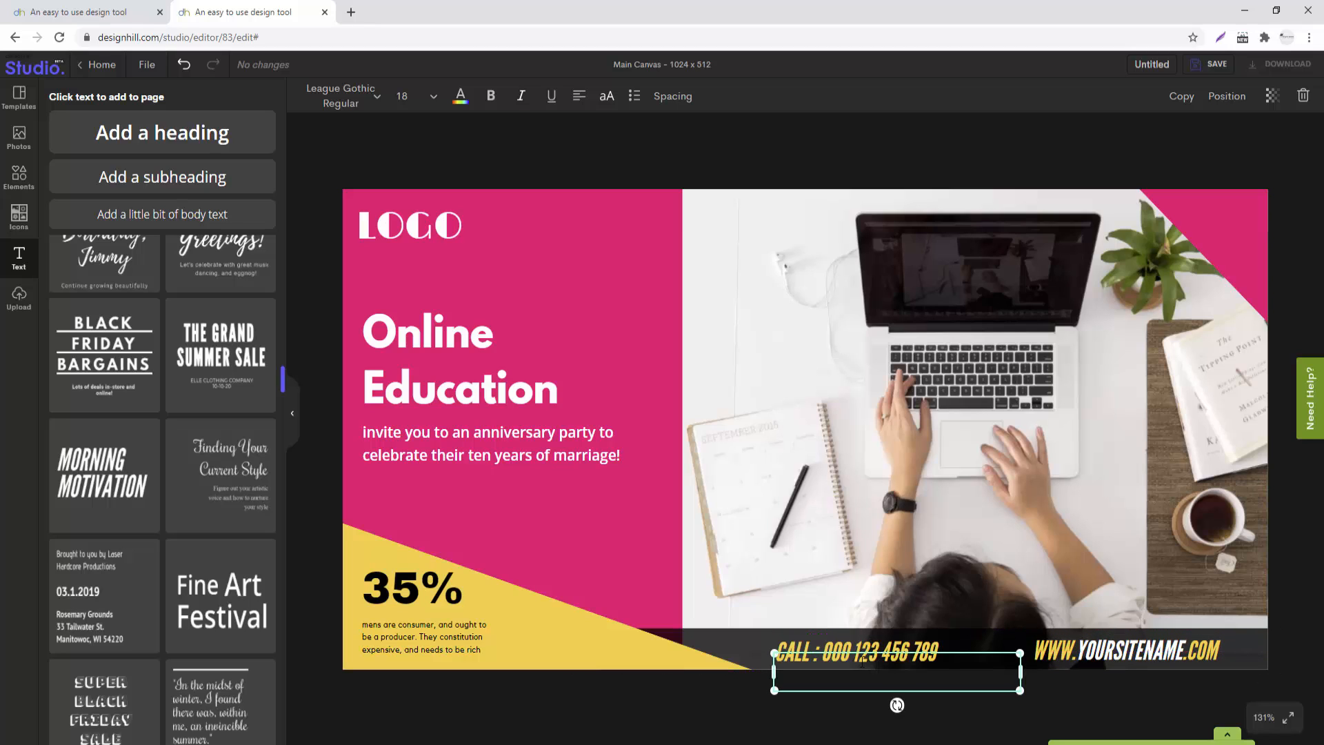
left_click(889, 656)
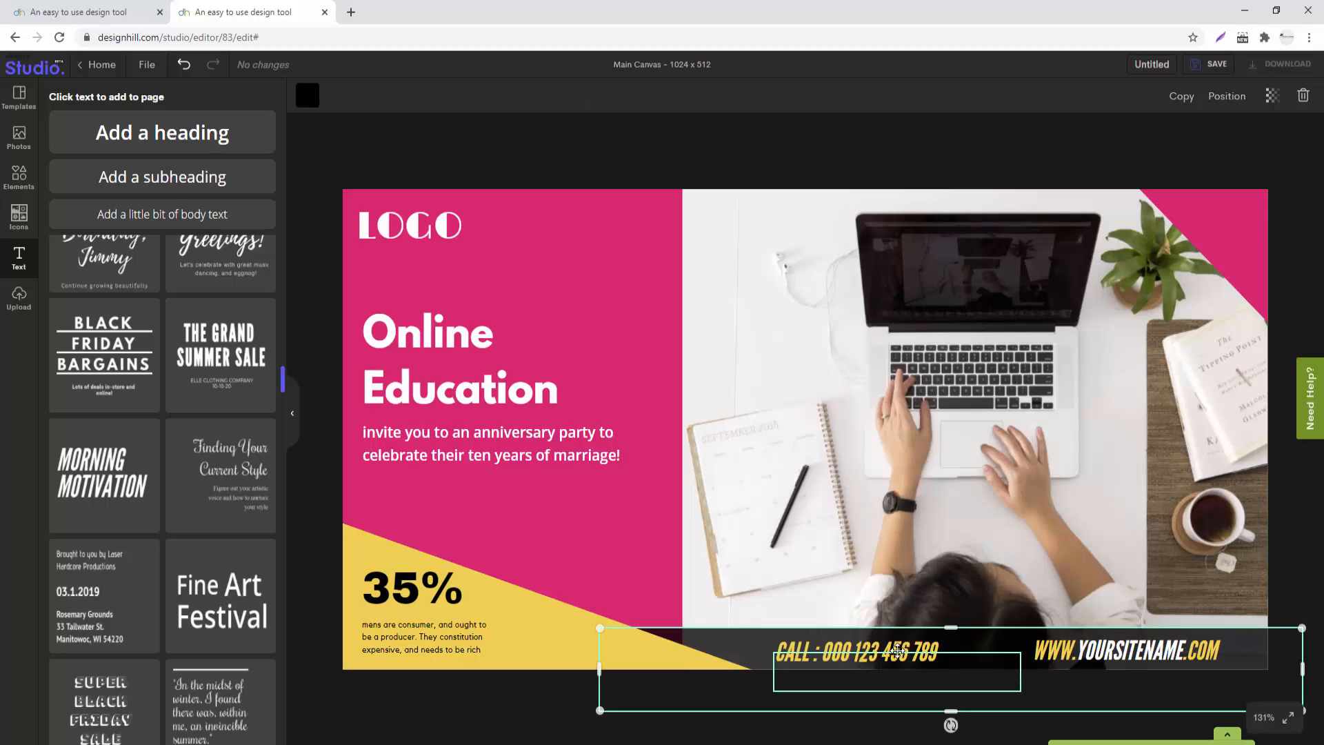
left_click(879, 656)
left_click(871, 657)
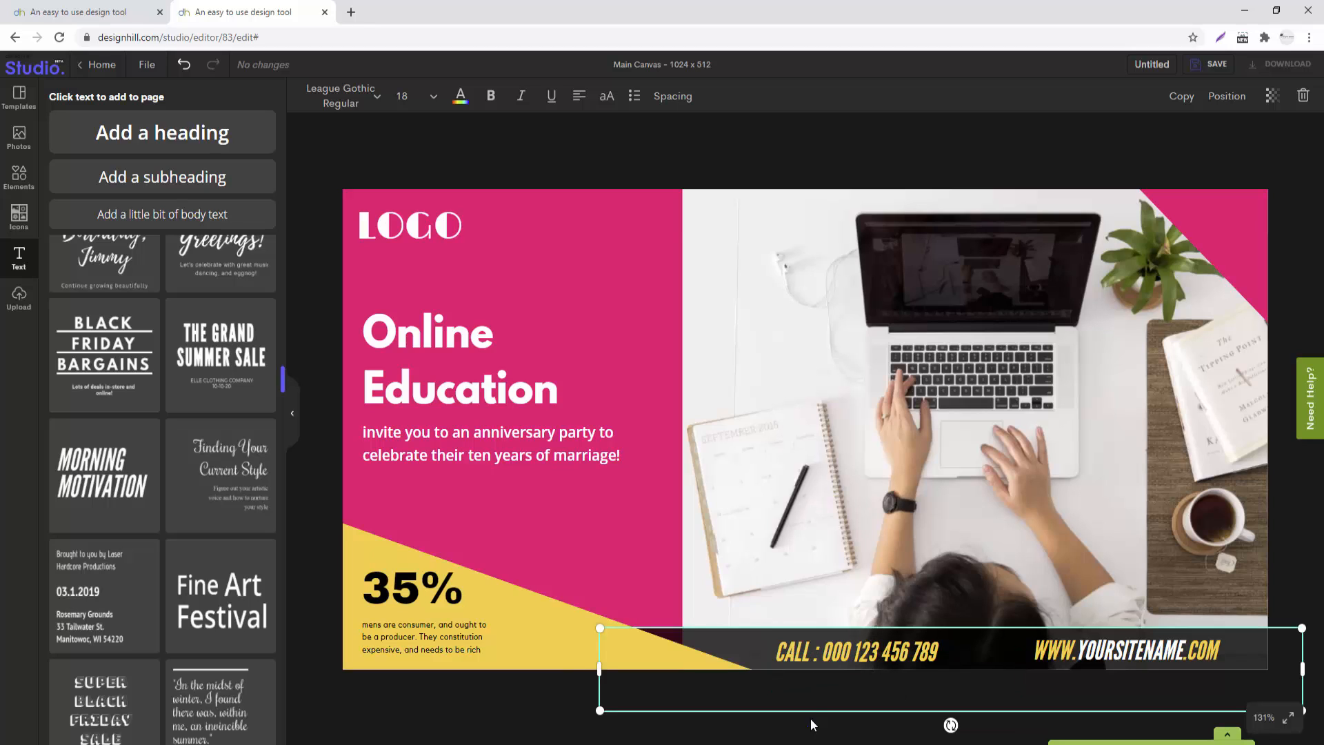
left_click(862, 720)
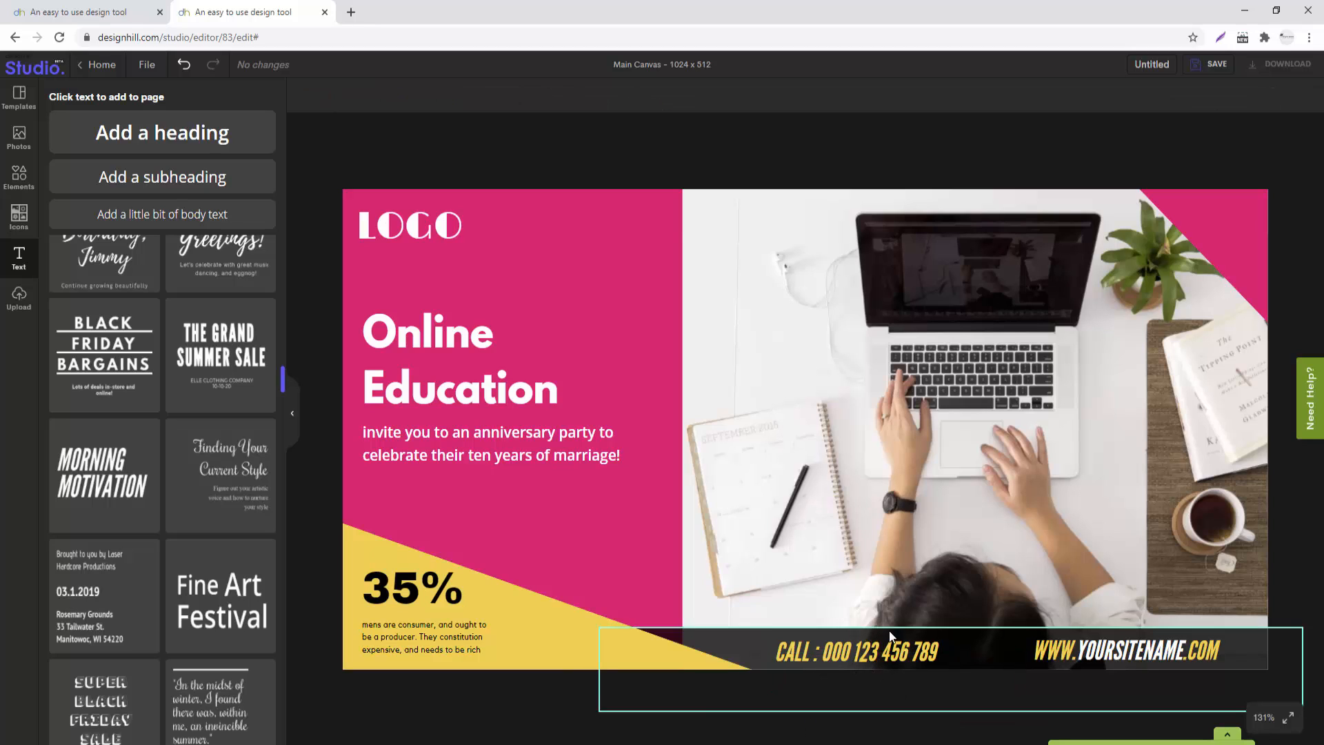
Step: Move the call text slightly further right along the black bar, closer to the website text
left_click(878, 670)
left_click_drag(881, 674, 891, 675)
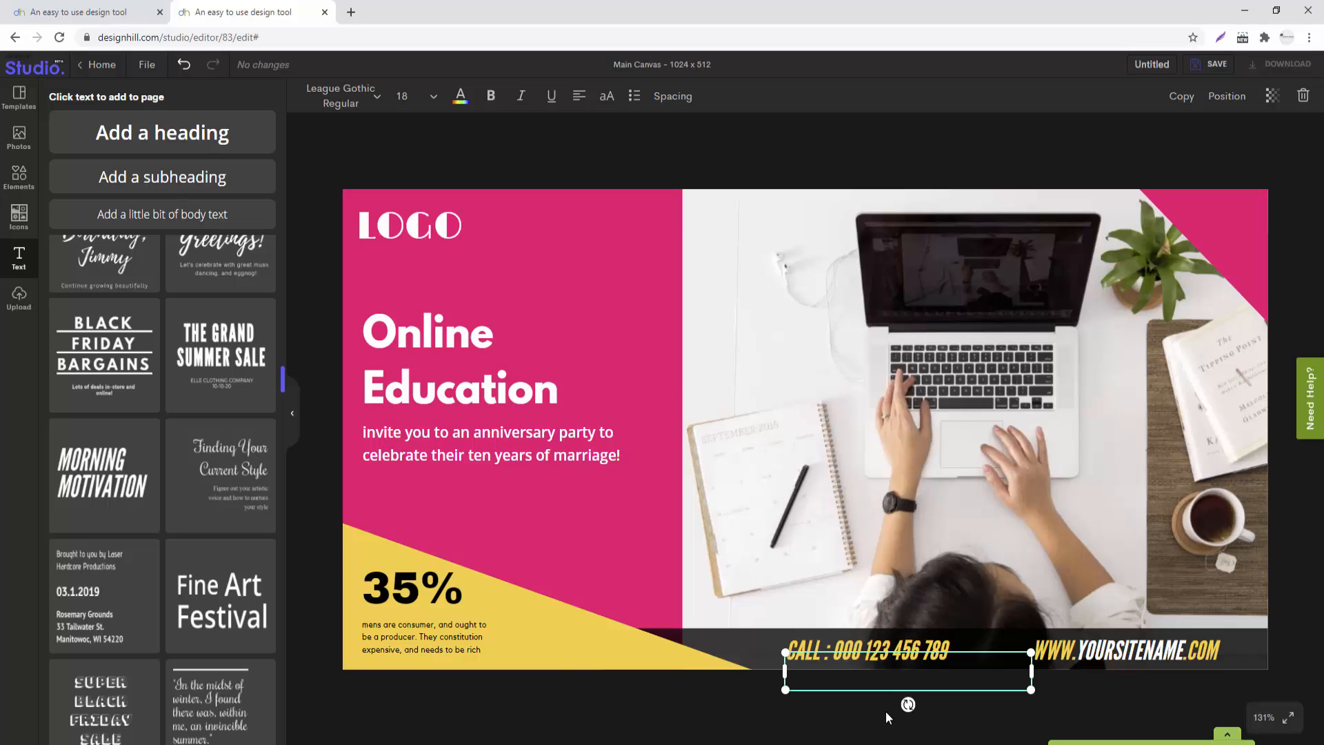
left_click(780, 723)
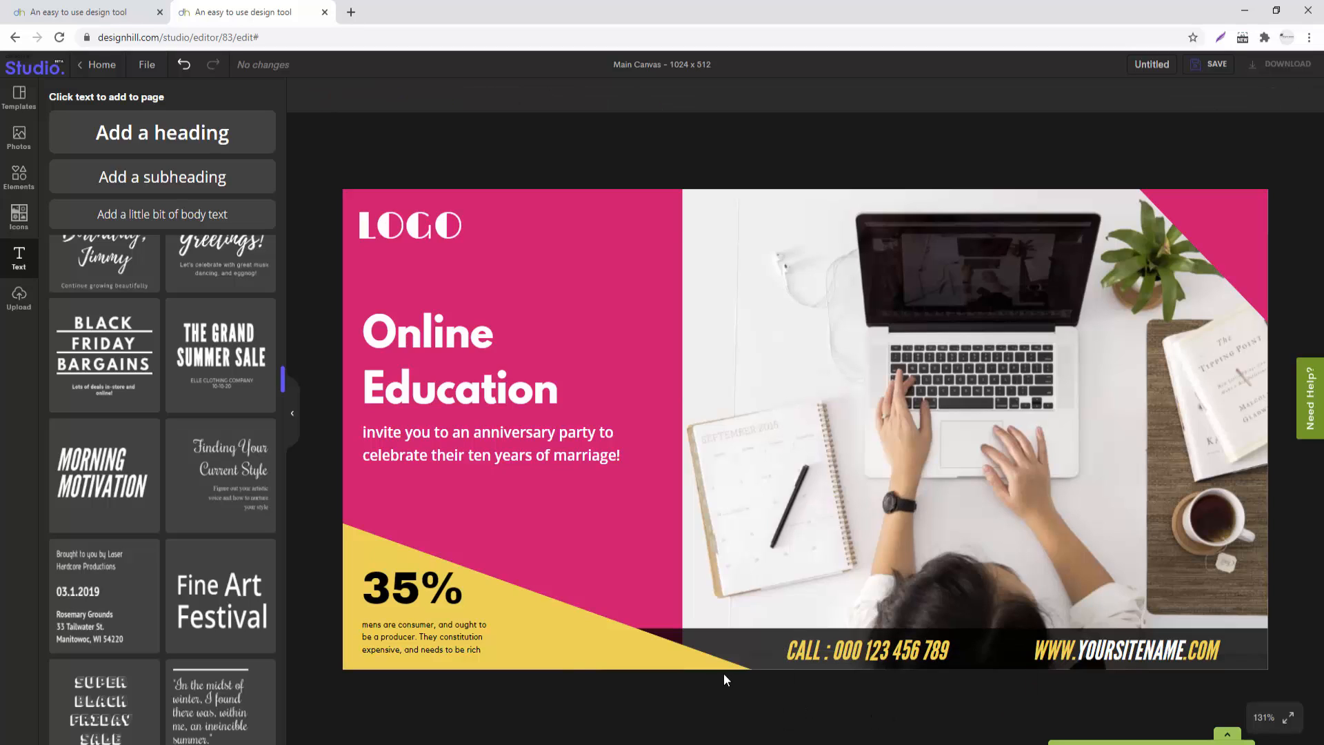
left_click(12, 112)
scroll(231, 524, "down", 5)
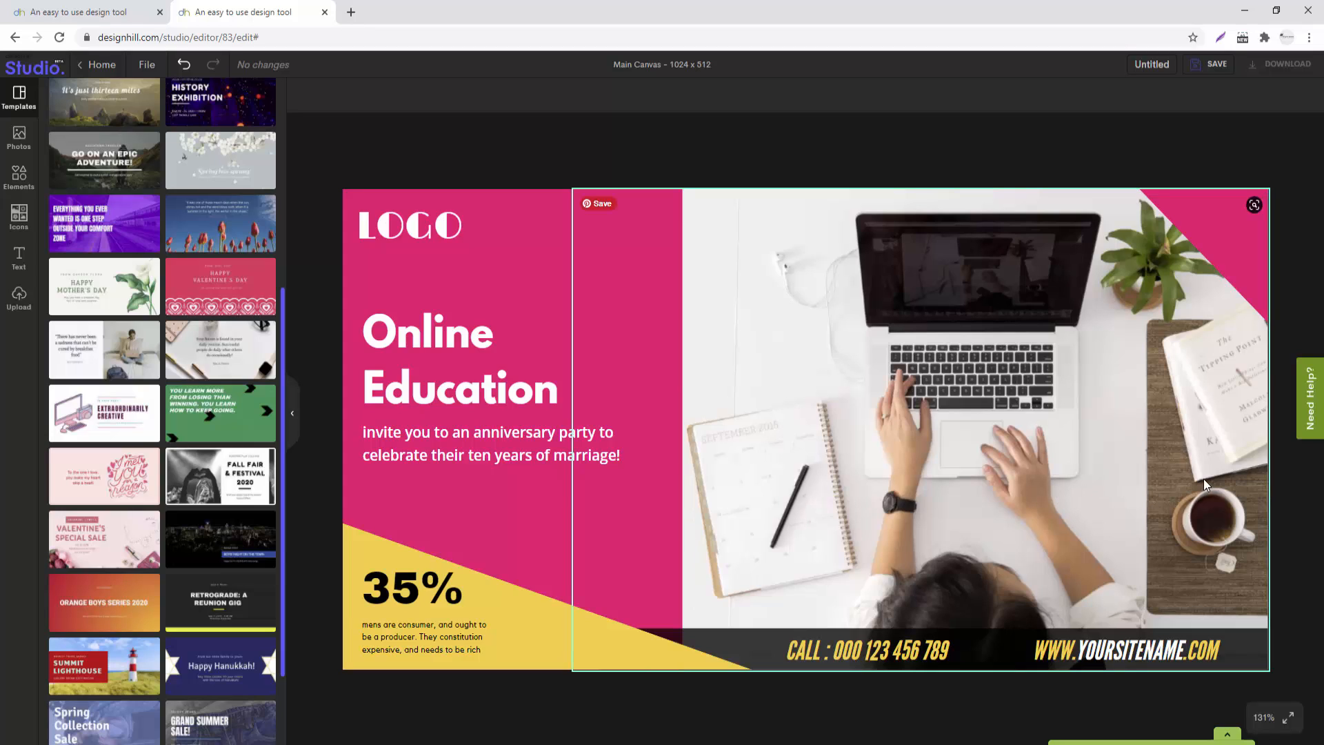
Step: Save the finished Online Education design
left_click(1213, 67)
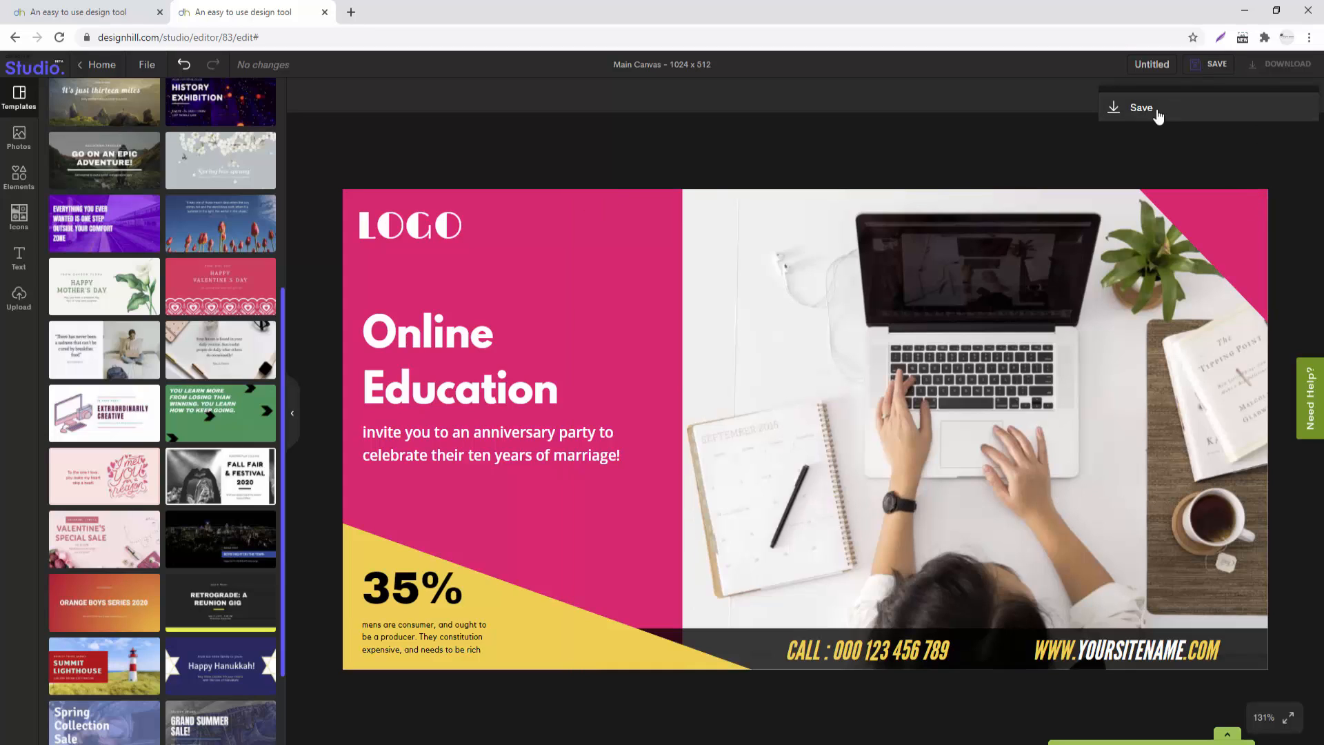
left_click(1141, 109)
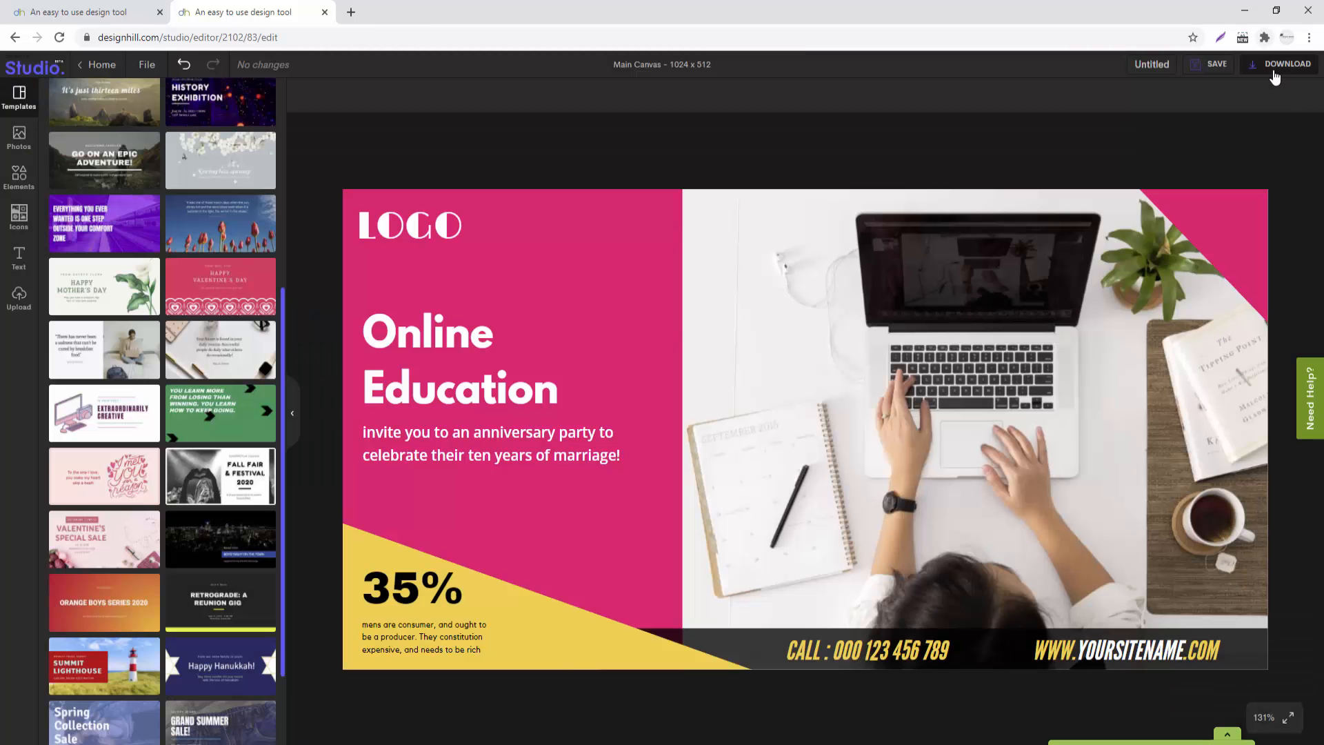
Step: Set up the design's download as a PNG at size 1x with a transparent background
left_click(1275, 66)
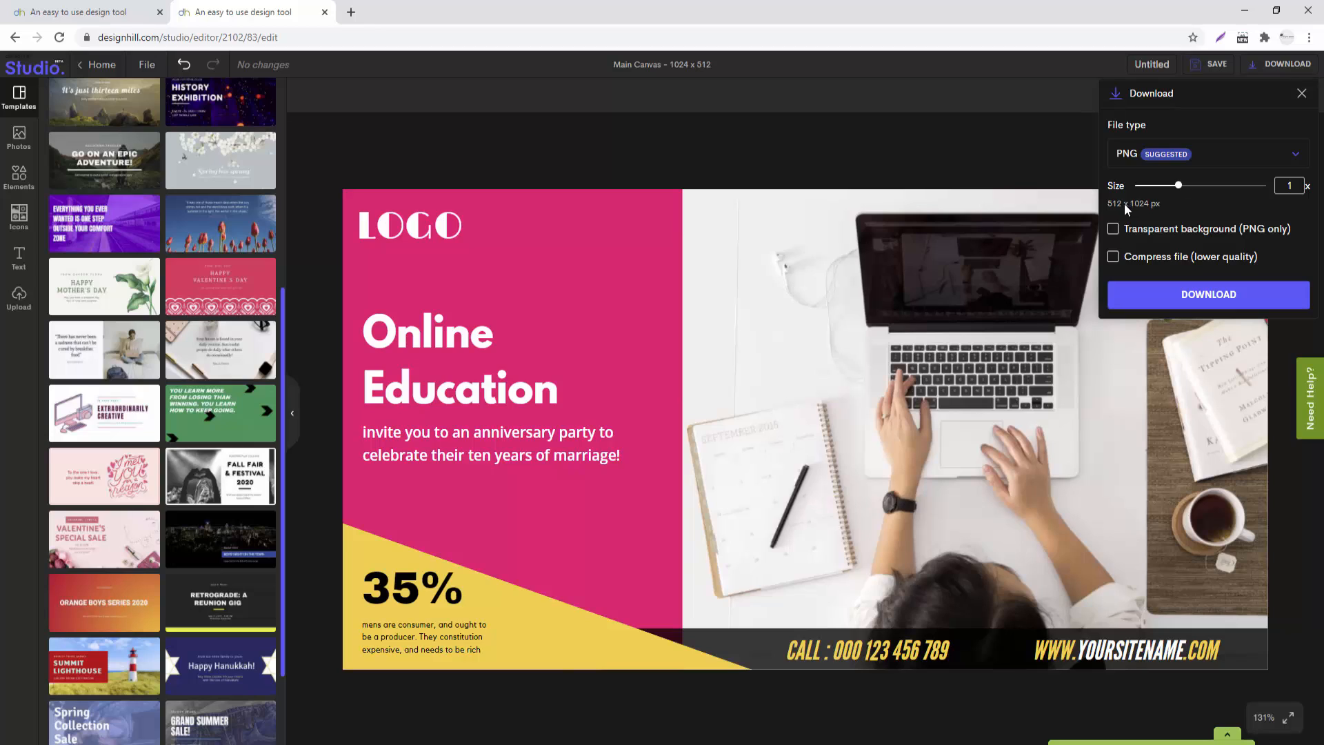
mouse_move(1179, 193)
left_mouse_down()
mouse_move(1244, 192)
mouse_move(1138, 192)
mouse_move(1180, 193)
left_mouse_up()
key("BackSpace")
key("BackSpace")
left_click(1292, 157)
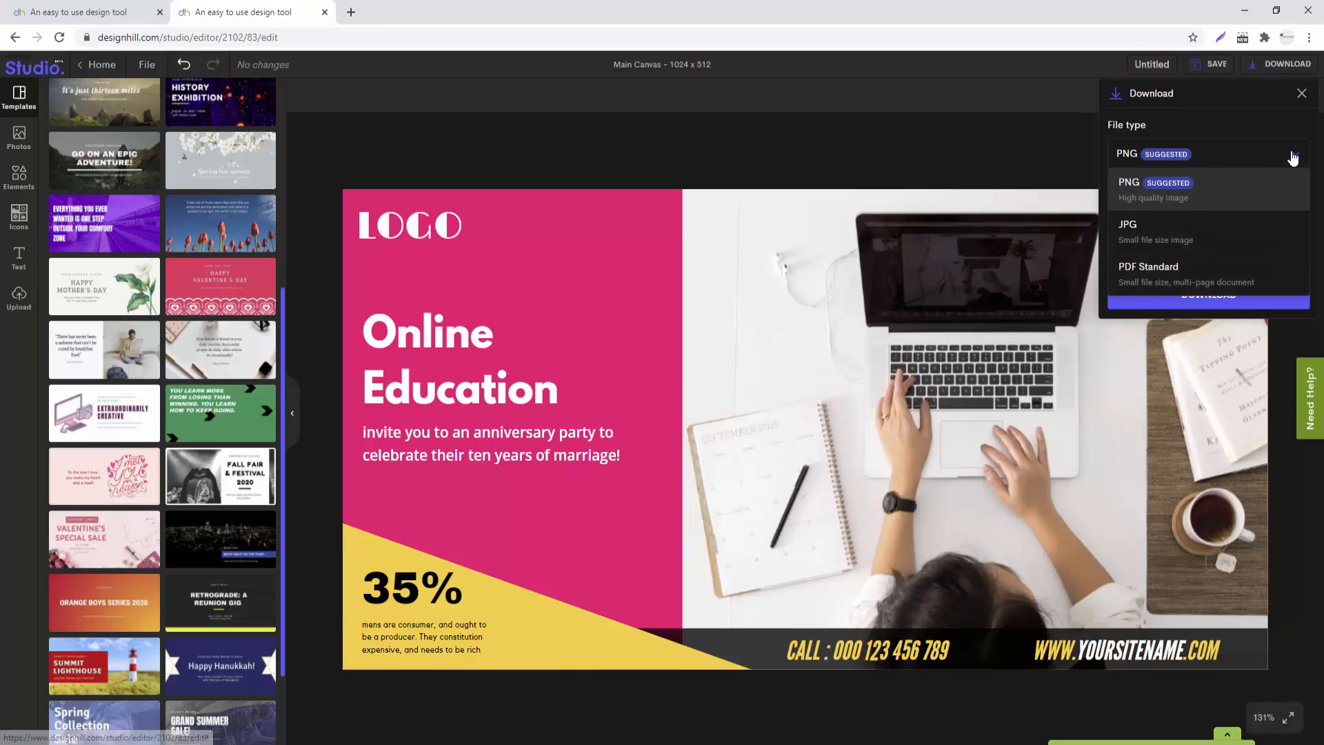
left_click(1292, 158)
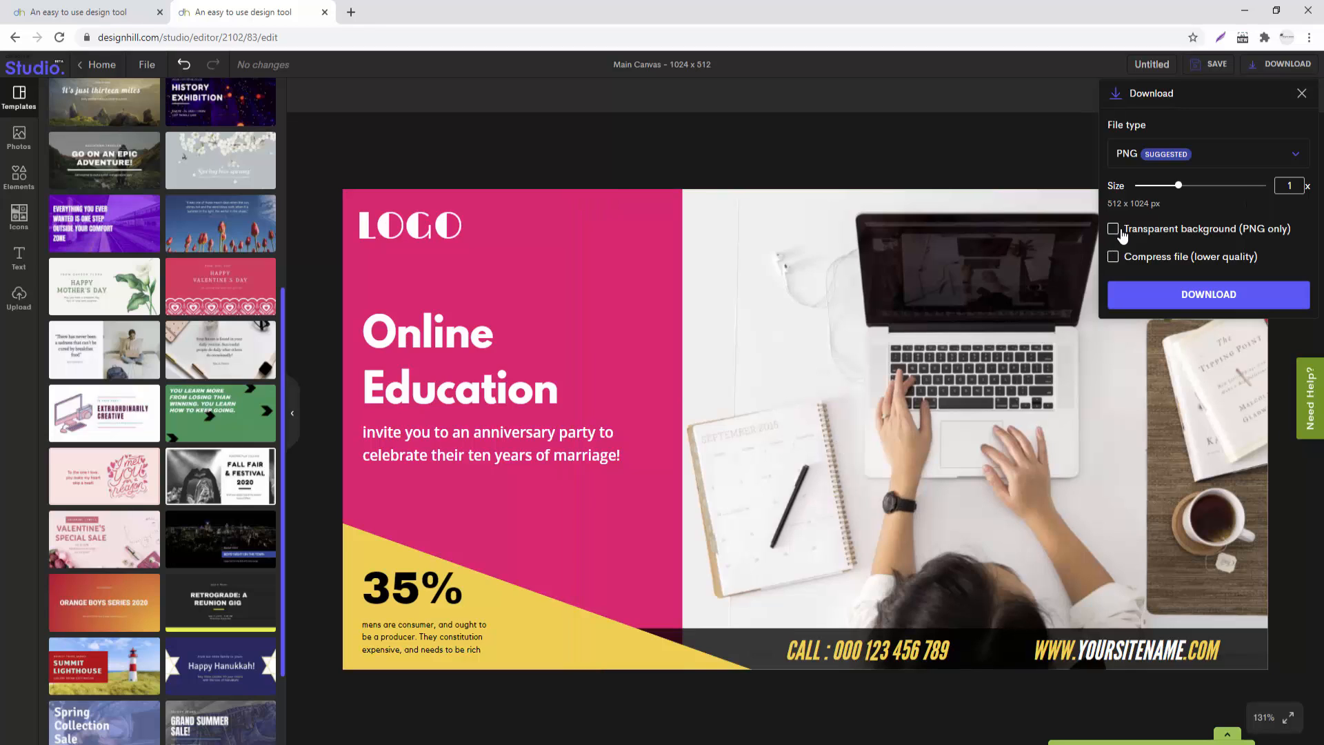
left_click(1113, 230)
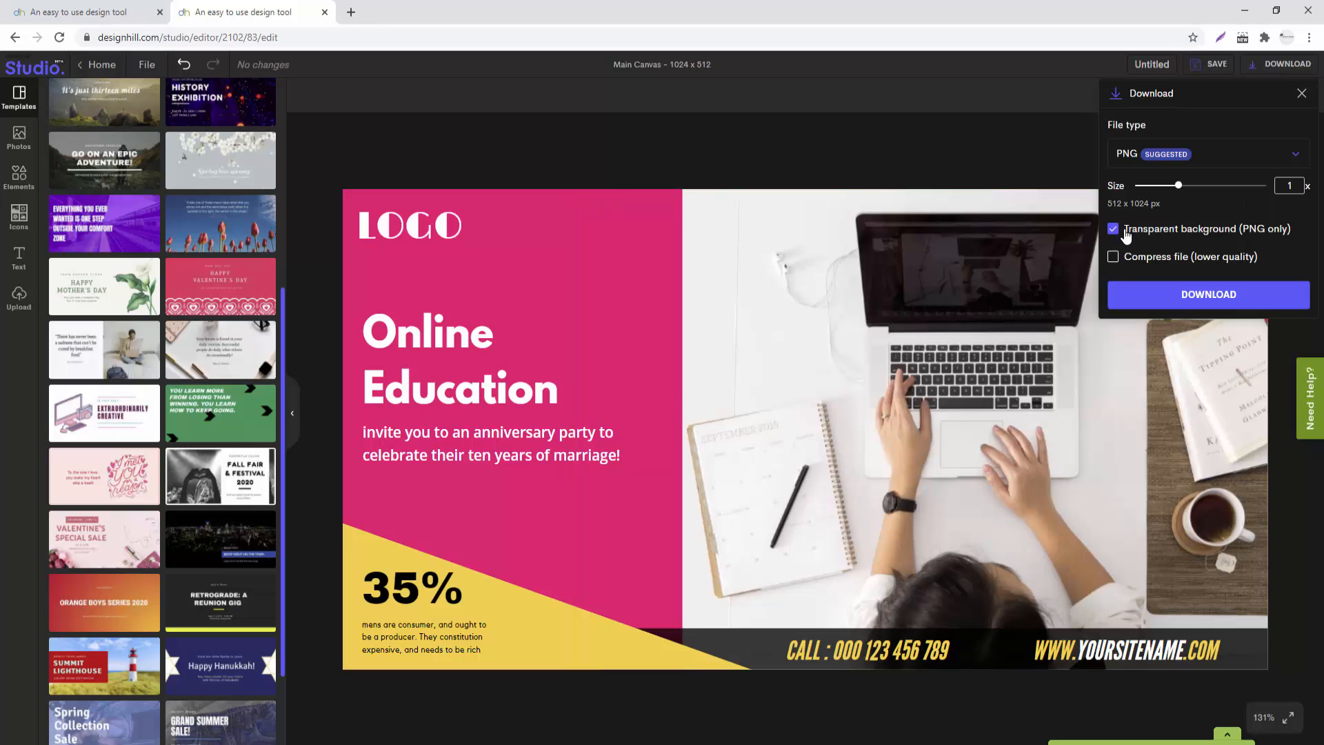